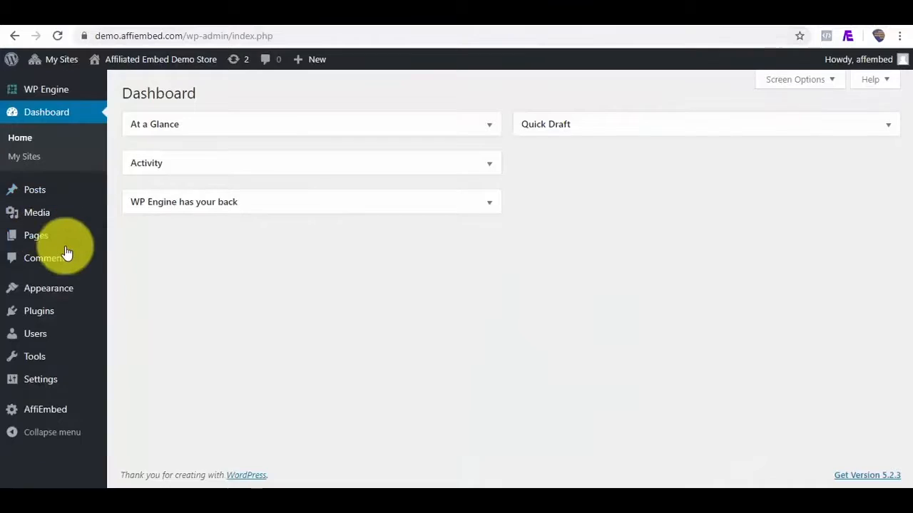
Create a new page in WordPress and title it "AliExpress Products".
mouse_move(61, 251)
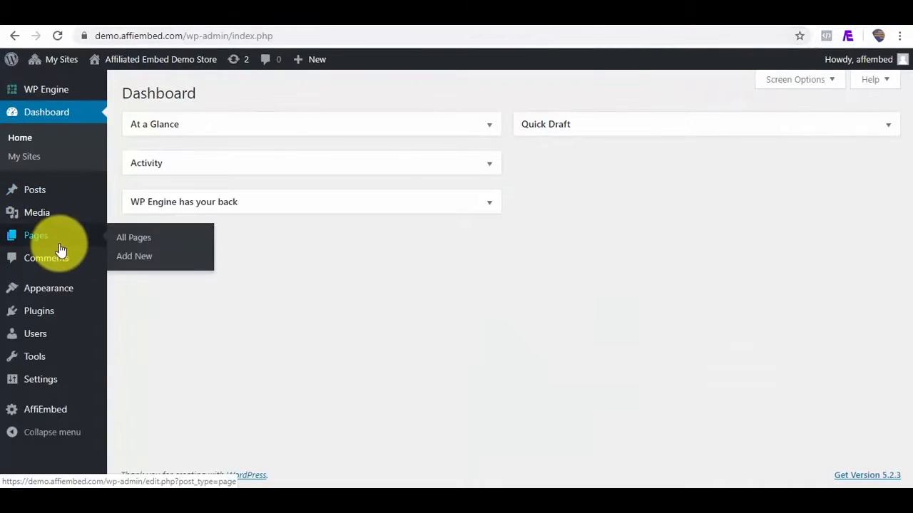
right_click(138, 259)
click(123, 263)
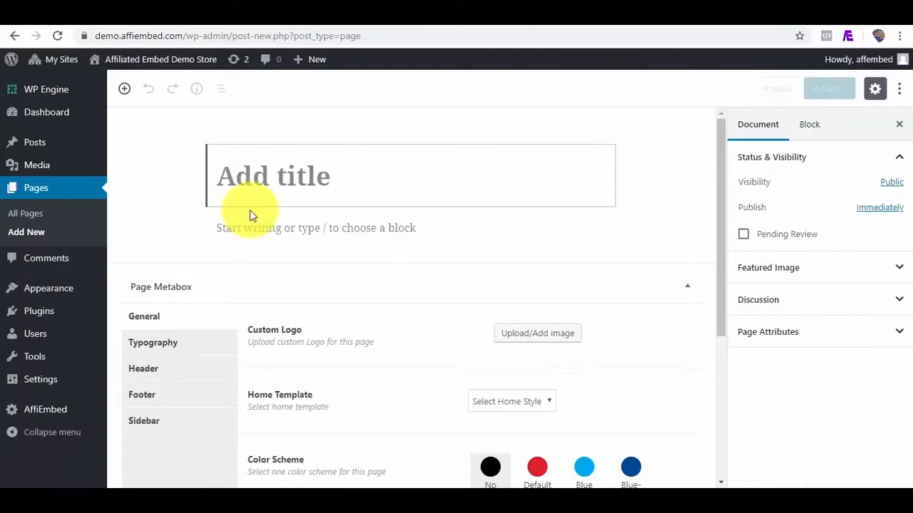
text(AliExpress Product)
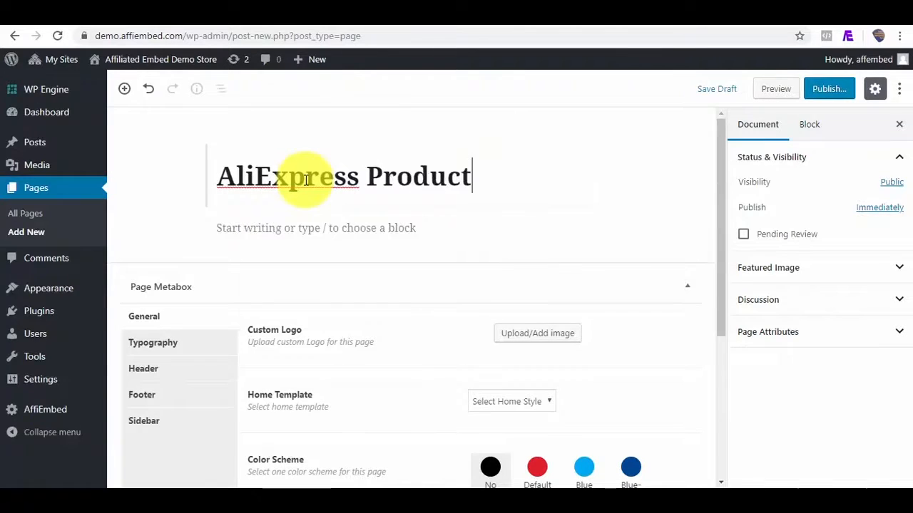
Switch to AliExpress and open the T-Shirts category under Men's Fashion.
click(170, 9)
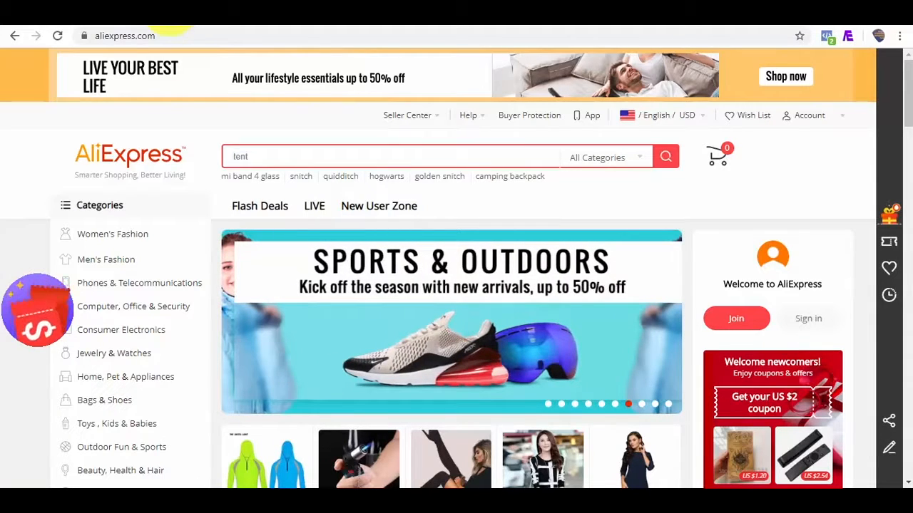
mouse_move(121, 267)
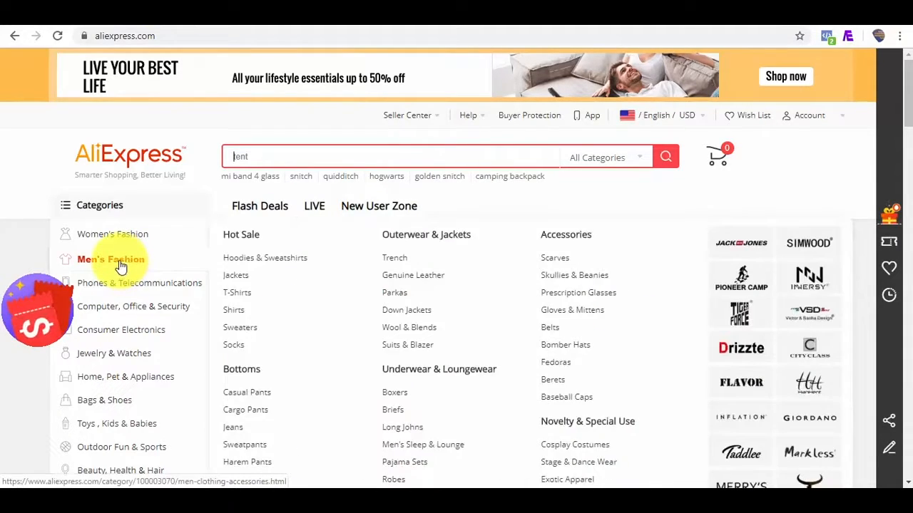
click(241, 295)
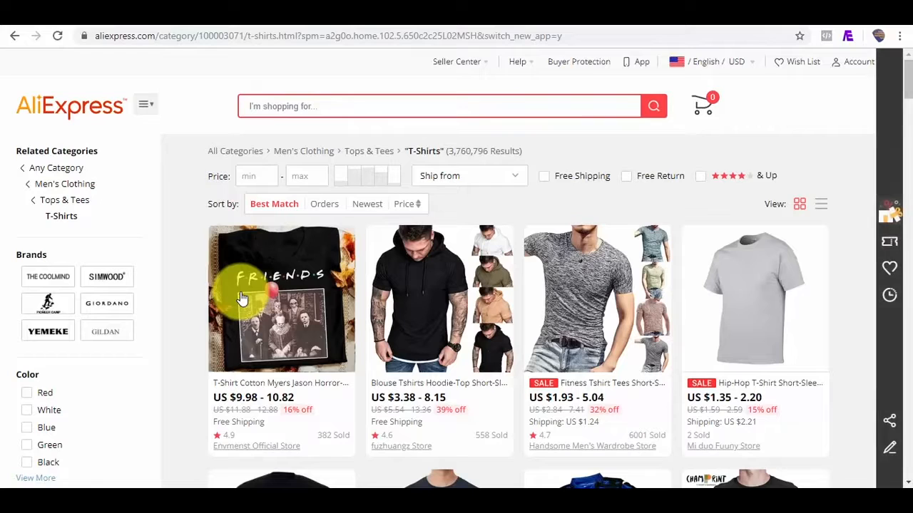
Load the T-shirt listing fully and extract its product IDs with the AffiEmbed extension, using aliexpress.com as the market.
click(848, 39)
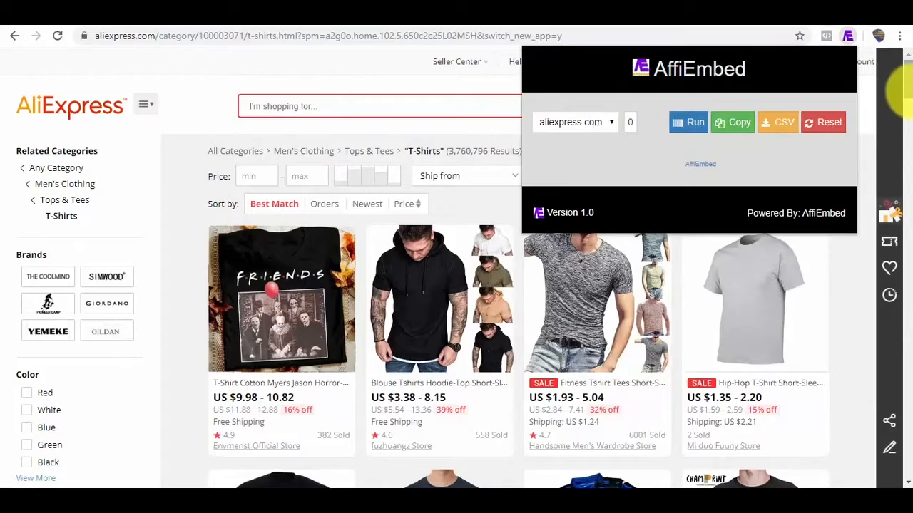
scroll(899, 92, down, 10)
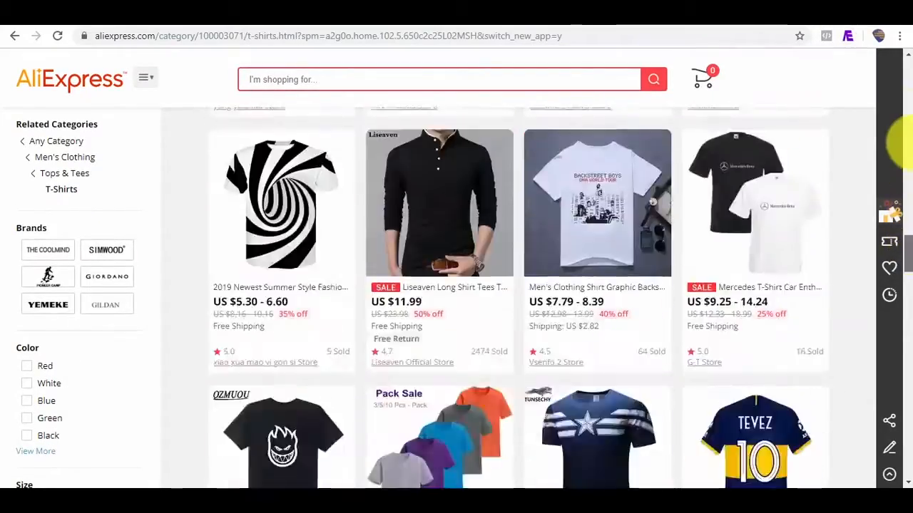
scroll(900, 168, up, 10)
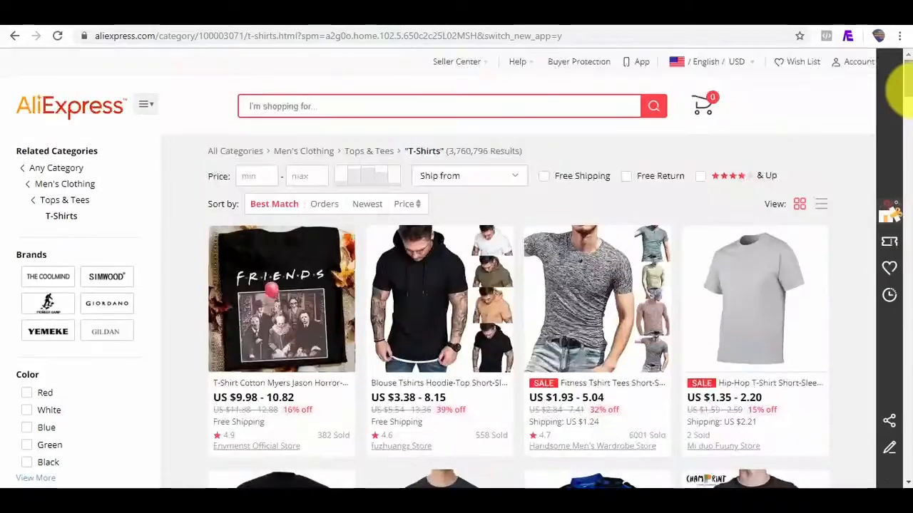
click(847, 37)
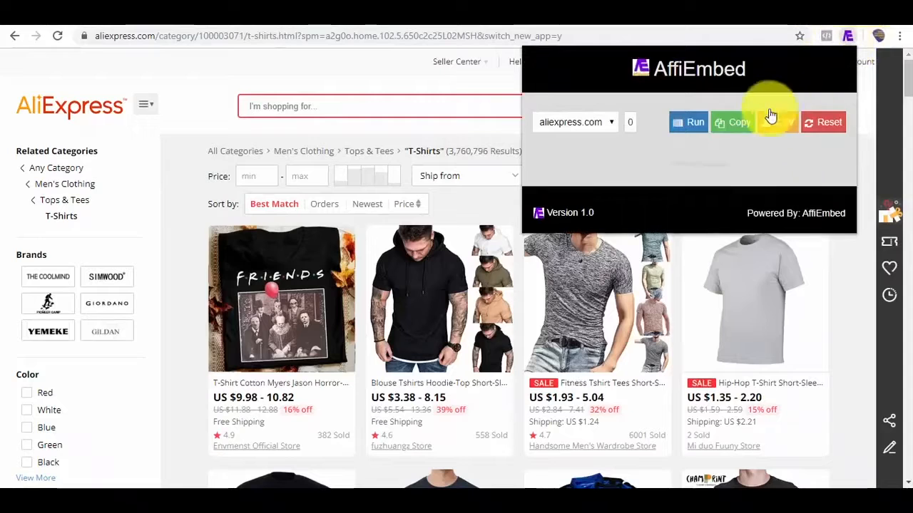
click(611, 124)
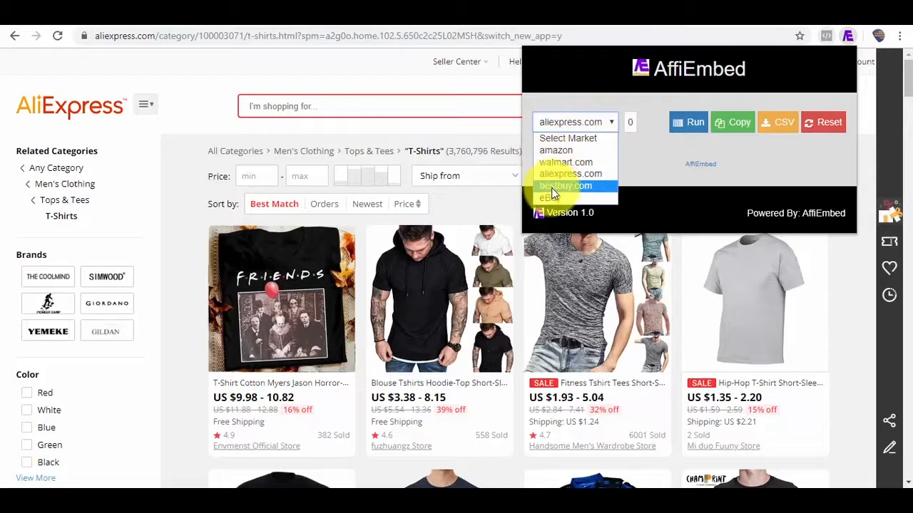
click(685, 125)
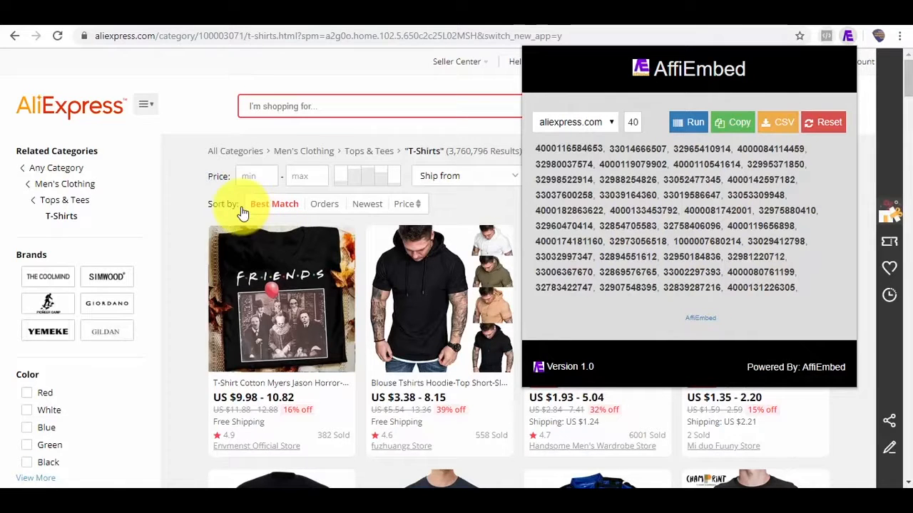
Open the Hoodies & Sweatshirts category under Women's Fashion and add its product IDs to the AffiEmbed list.
mouse_move(148, 115)
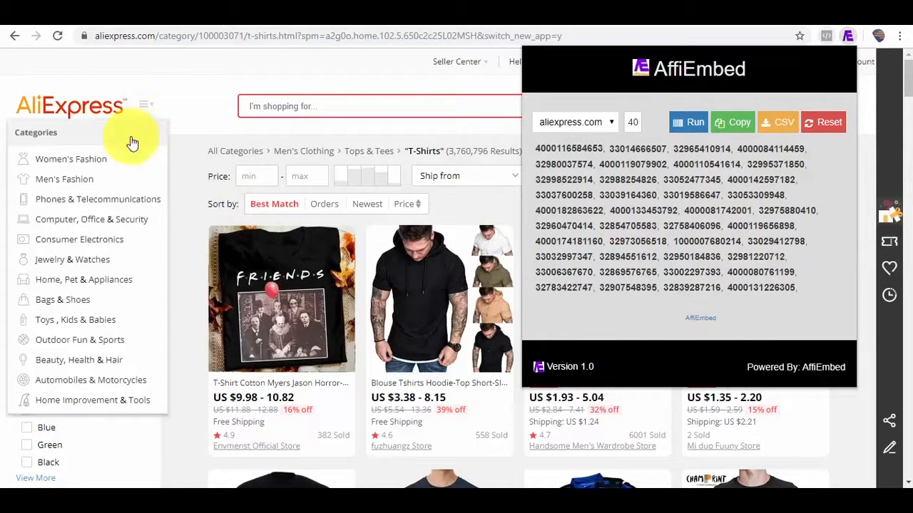
mouse_move(93, 164)
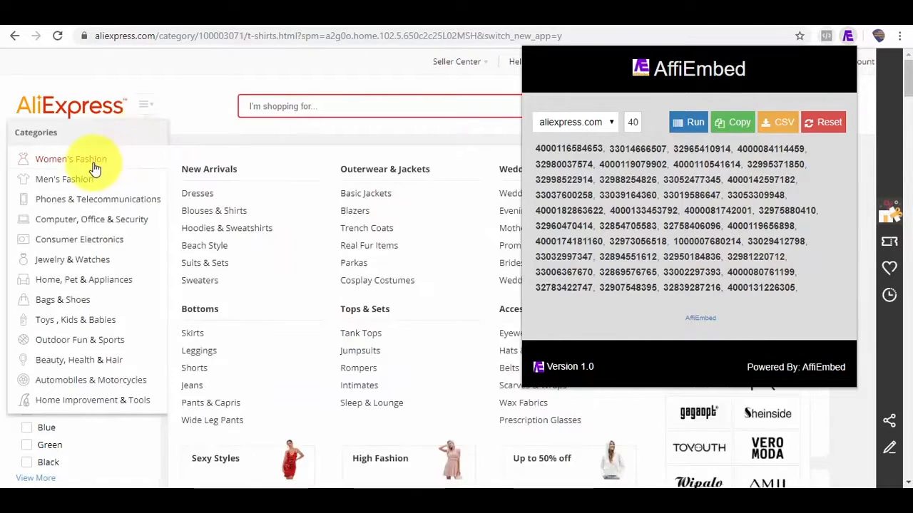
click(234, 231)
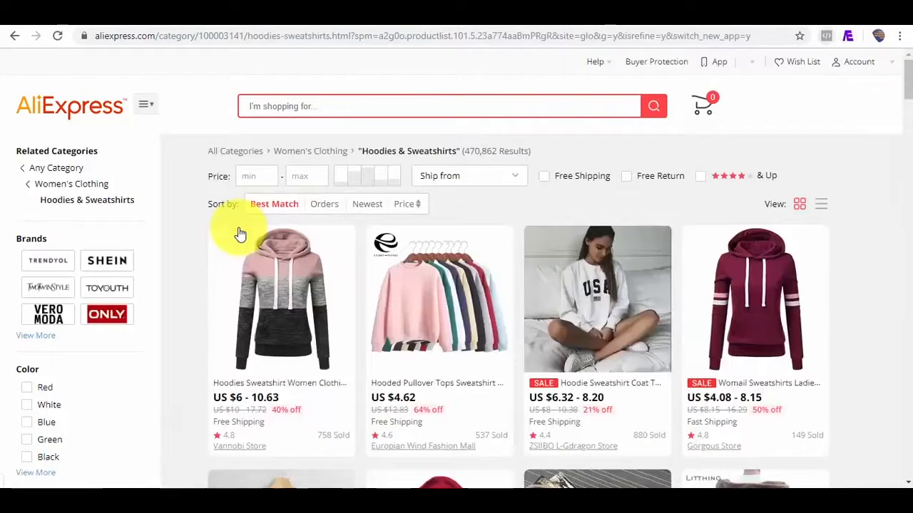
drag(908, 95, 905, 72)
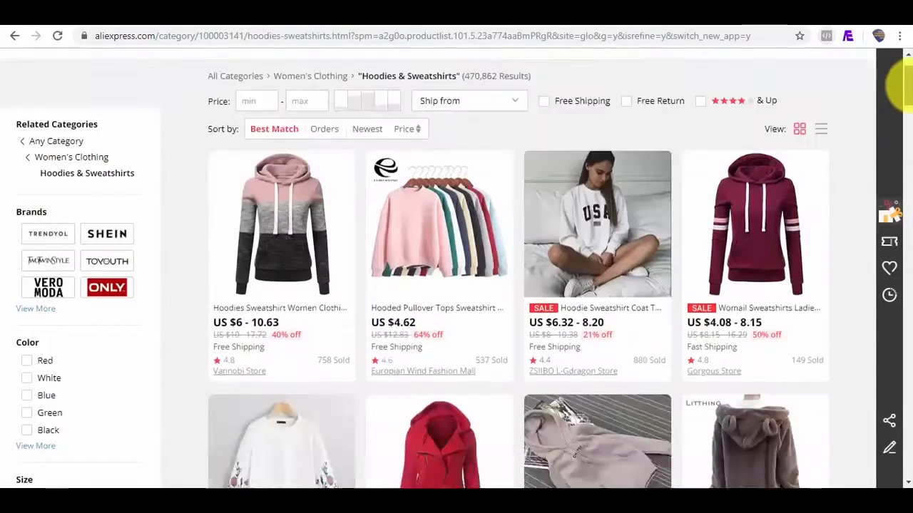
click(849, 41)
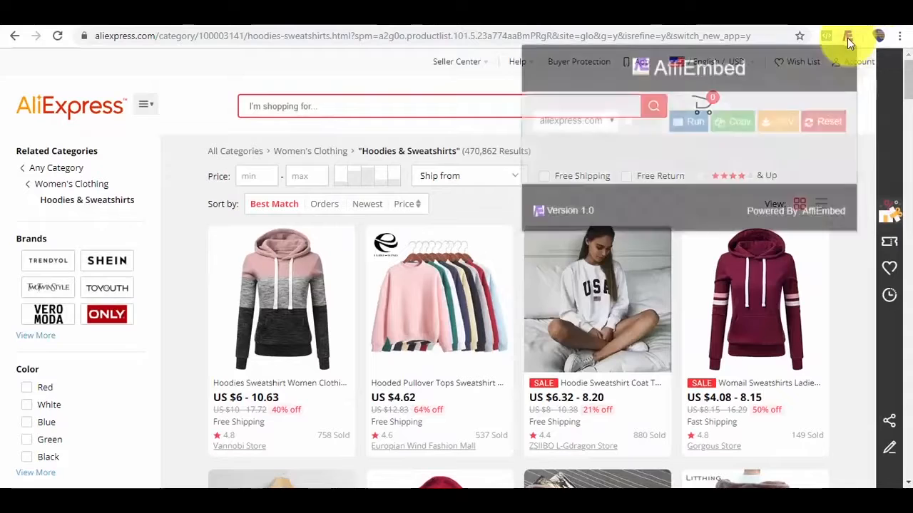
click(690, 126)
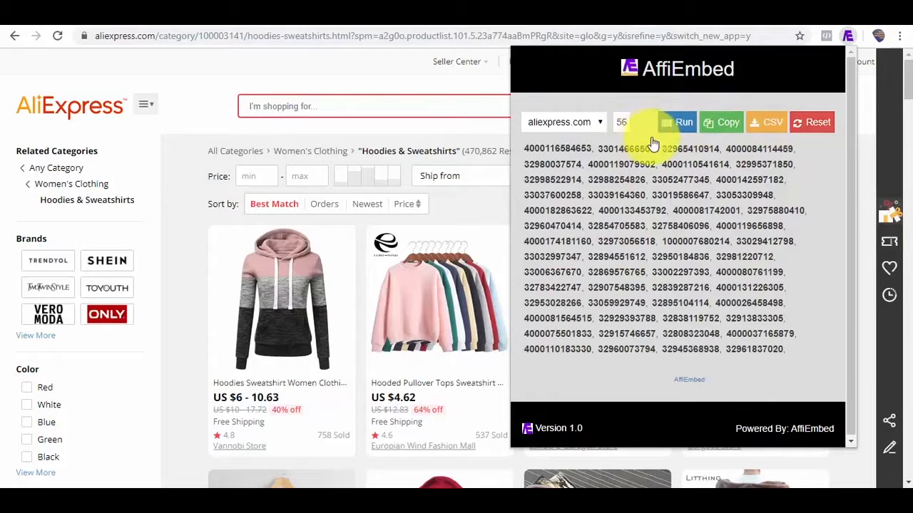
Load more hoodies in the listing, add their IDs with AffiEmbed, copy the collected list and reset the extension.
drag(909, 84, 909, 360)
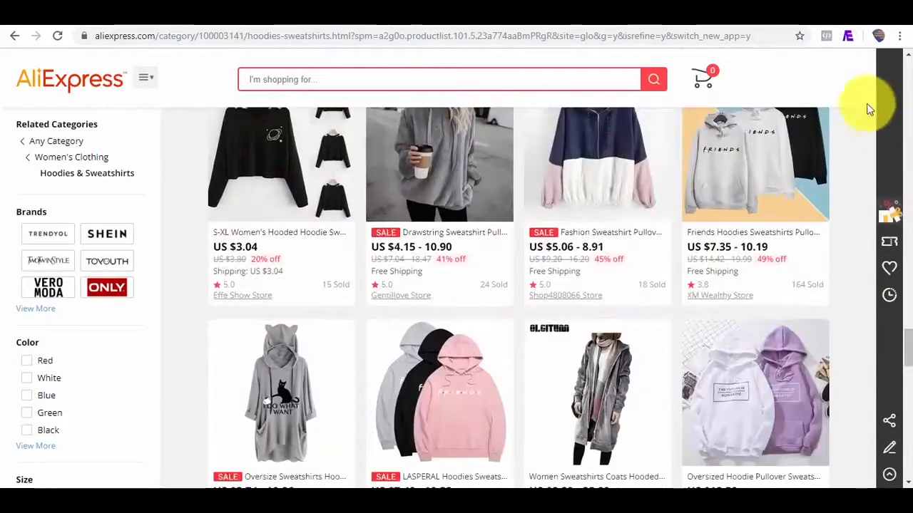
click(847, 35)
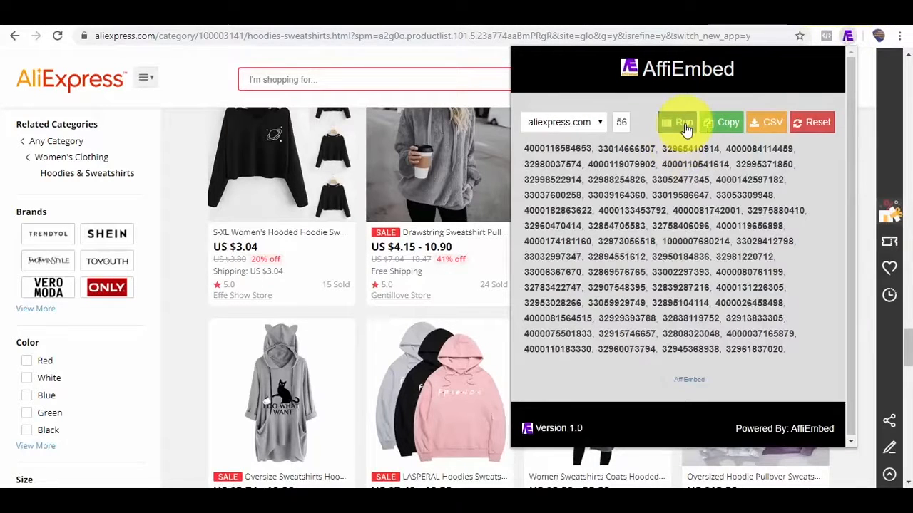
click(683, 124)
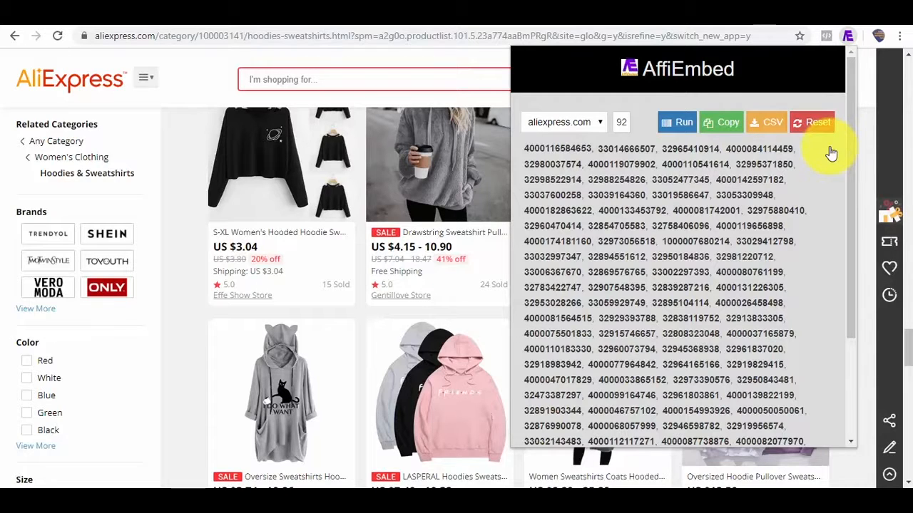
click(820, 128)
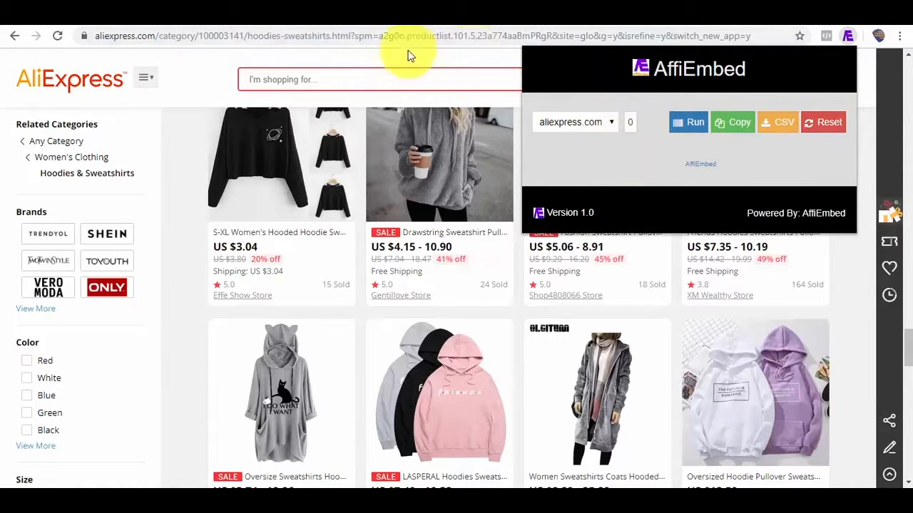
Return to the WordPress page editor and insert an Aliexpress AffiEmbed block below the title.
click(683, 10)
click(686, 20)
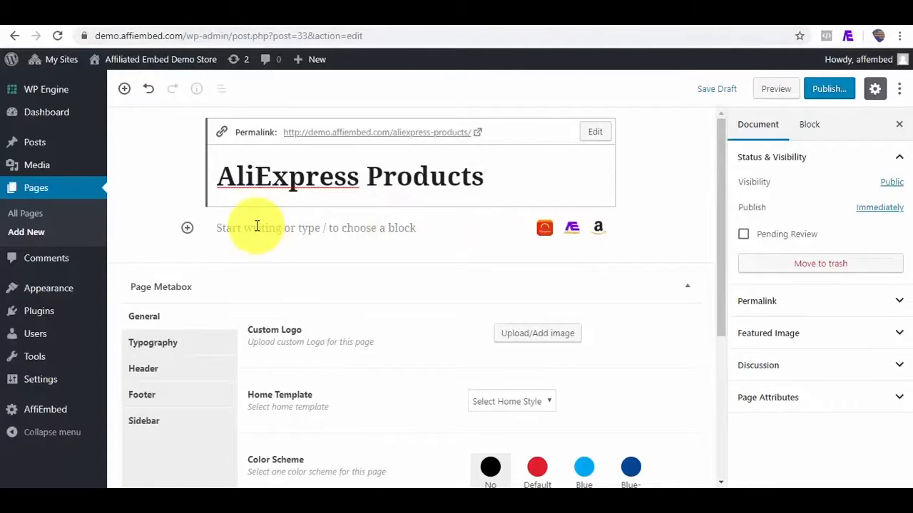
mouse_move(179, 226)
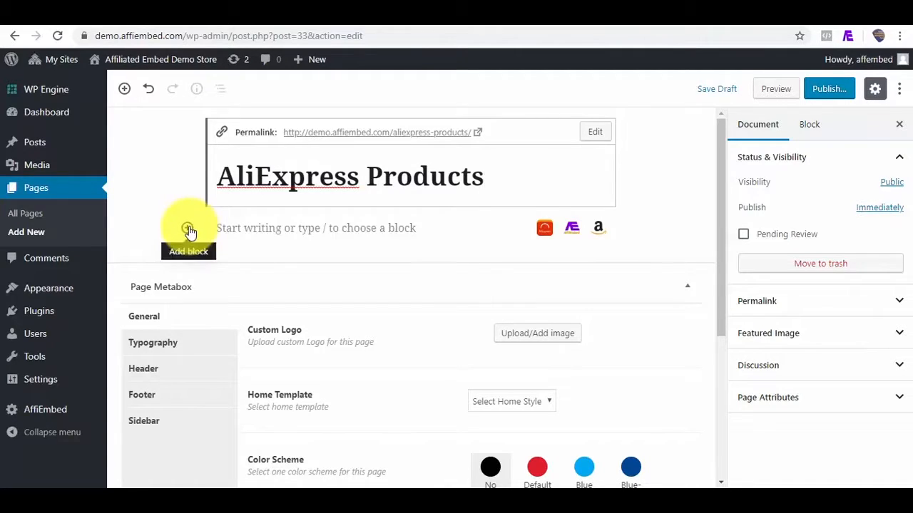
click(187, 227)
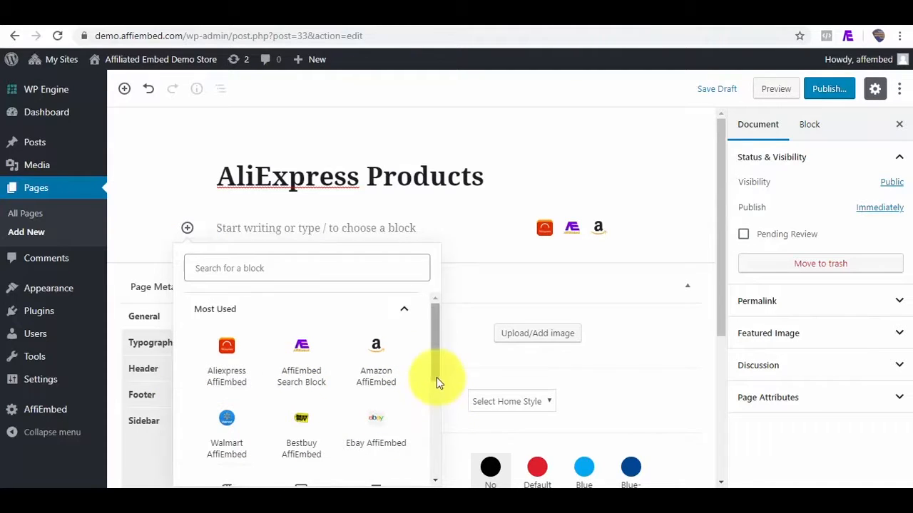
scroll(435, 372, down, 1)
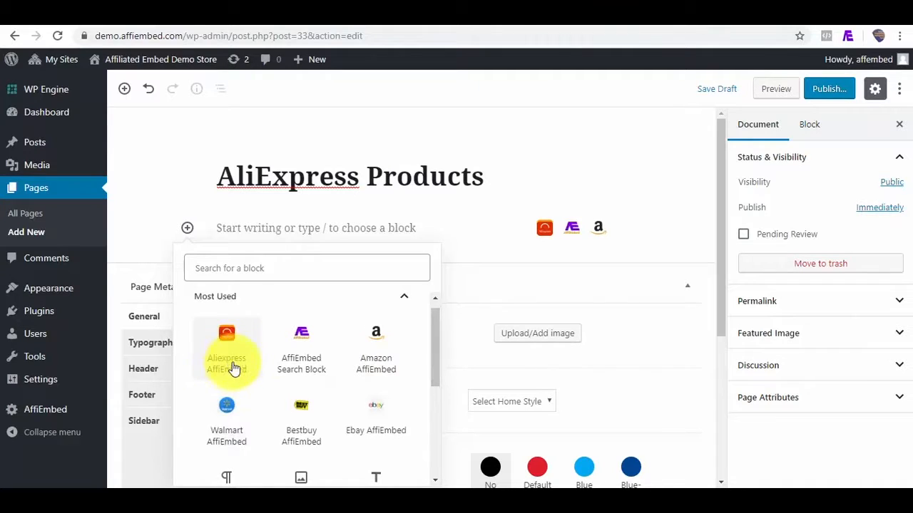
click(223, 370)
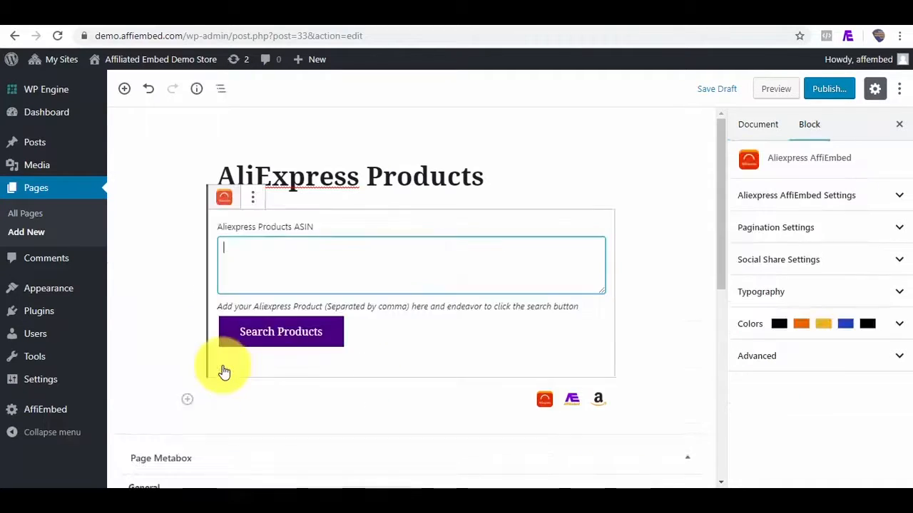
Paste the copied product IDs into the block's Aliexpress Products ASIN field and search for the products.
right_click(240, 255)
click(271, 362)
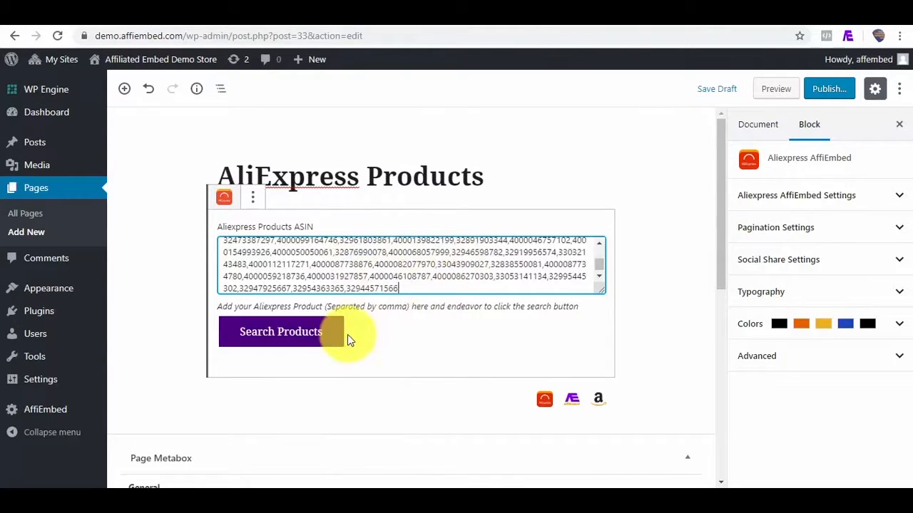
click(290, 340)
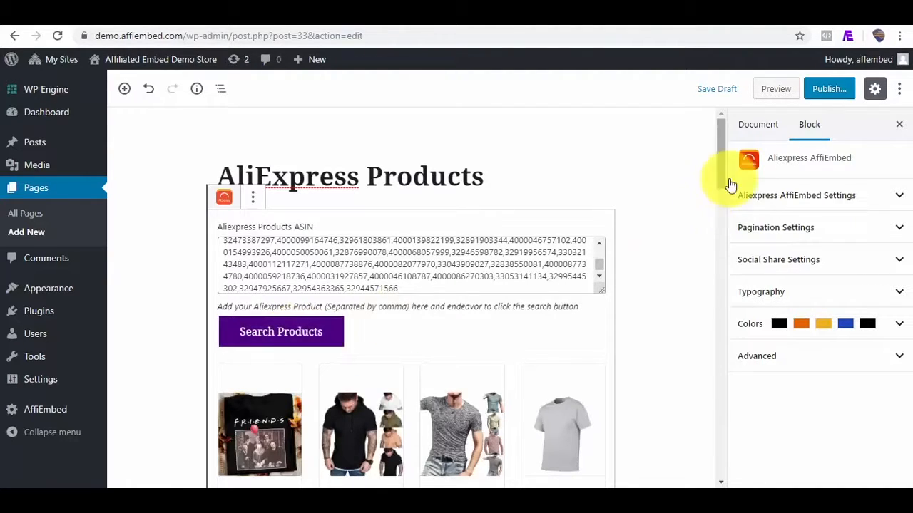
click(639, 331)
drag(717, 183, 709, 203)
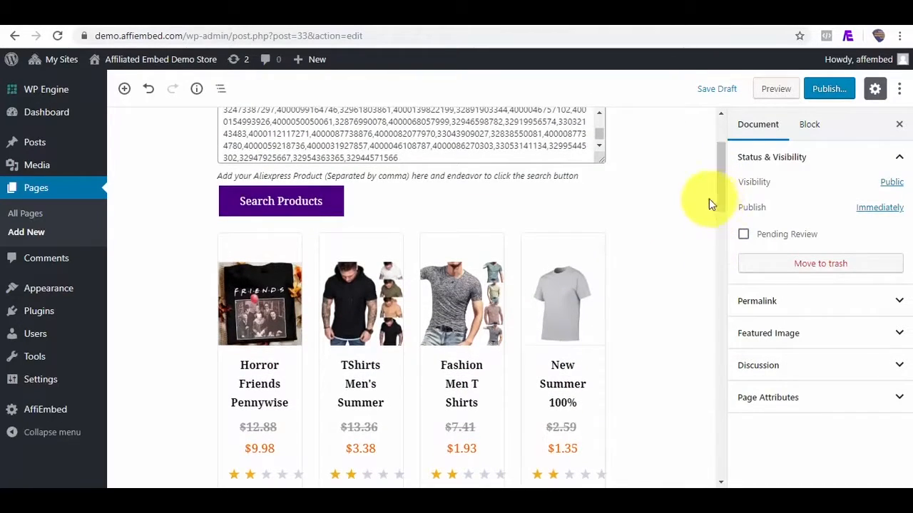
Set the AliExpress block's DeepLink to the AliExpress/Admitad affiliate link copied from affiliate login.txt in Notepad.
click(454, 200)
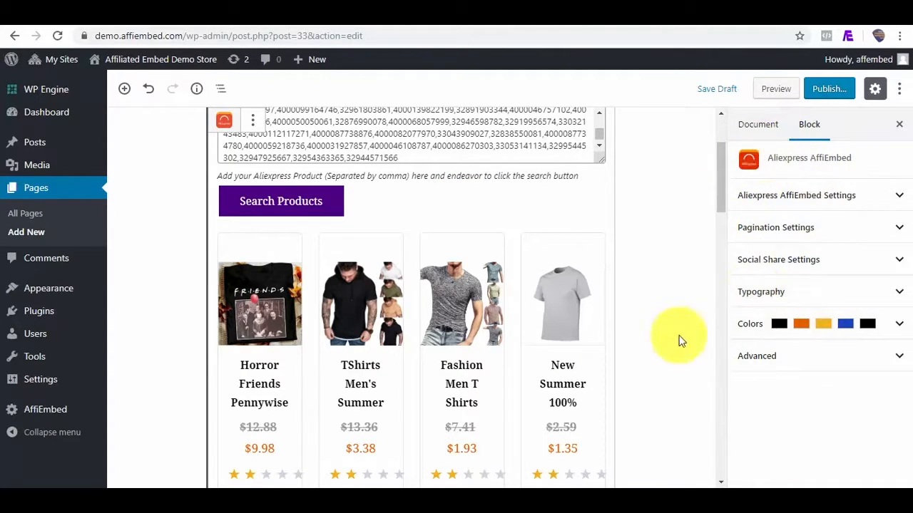
click(900, 196)
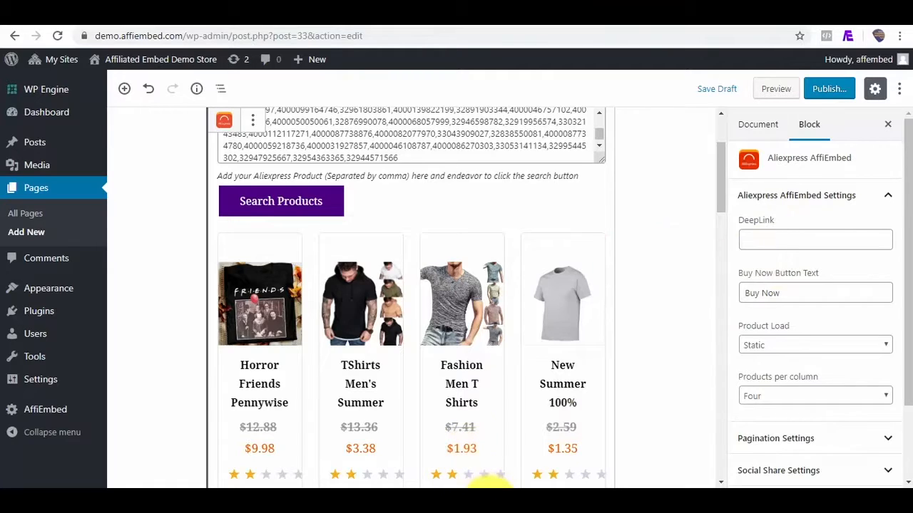
click(490, 502)
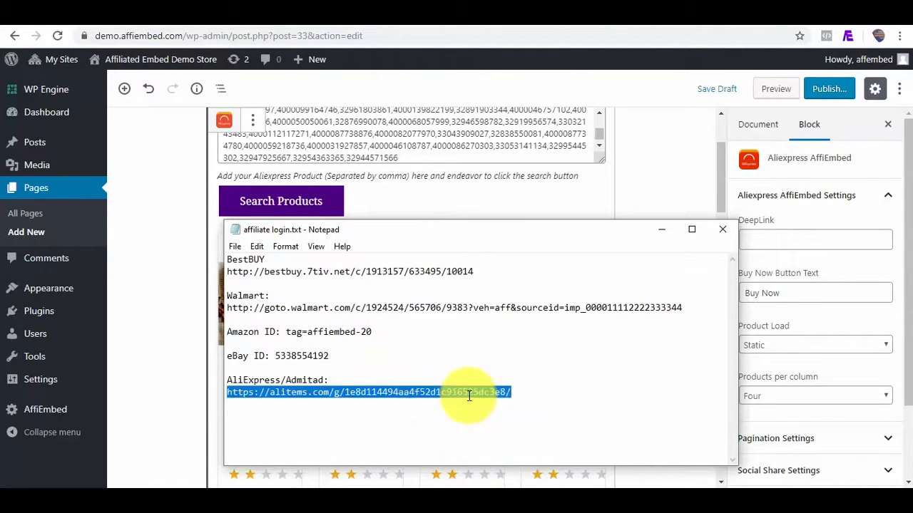
click(822, 241)
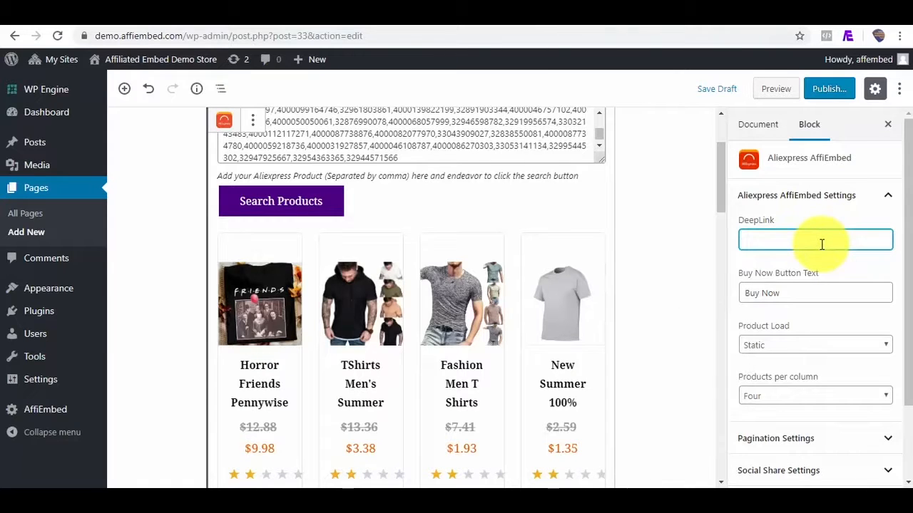
drag(907, 270, 908, 300)
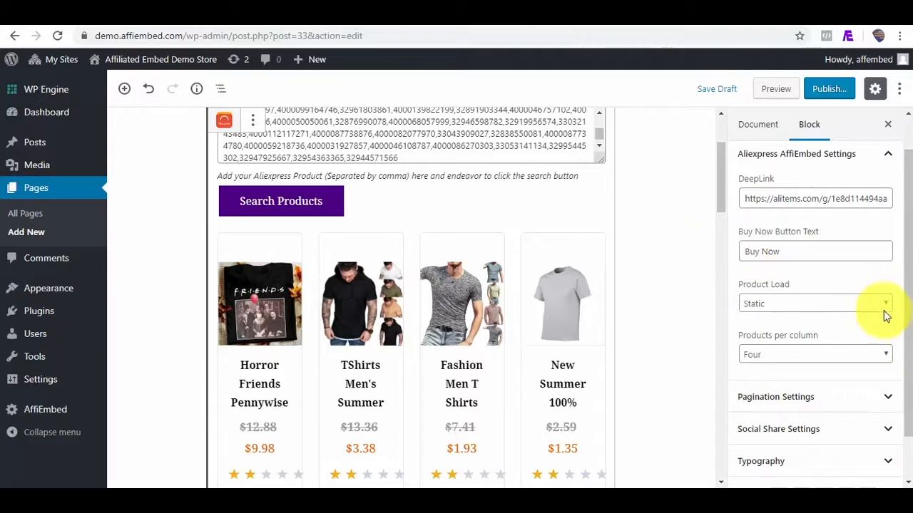
Review the AliExpress block's Buy Now Button Text, Product Load and Products per column options.
drag(794, 251, 739, 250)
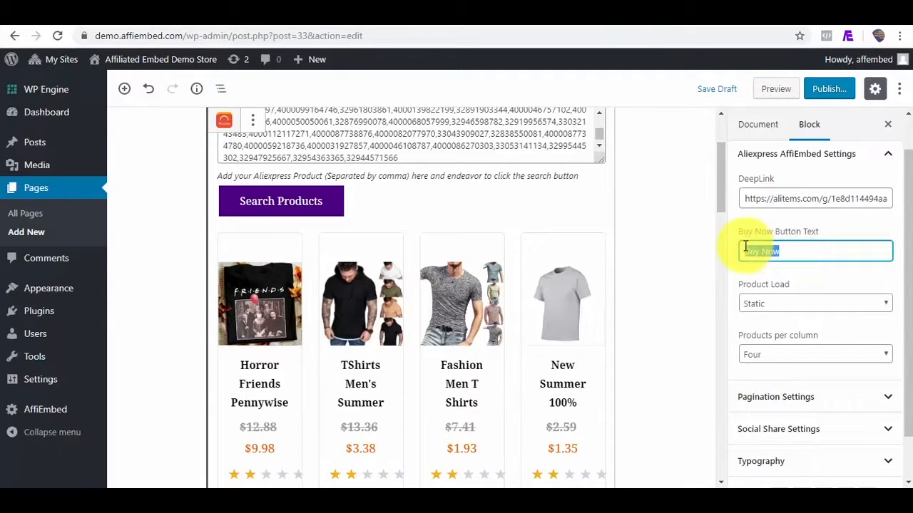
drag(722, 174, 723, 193)
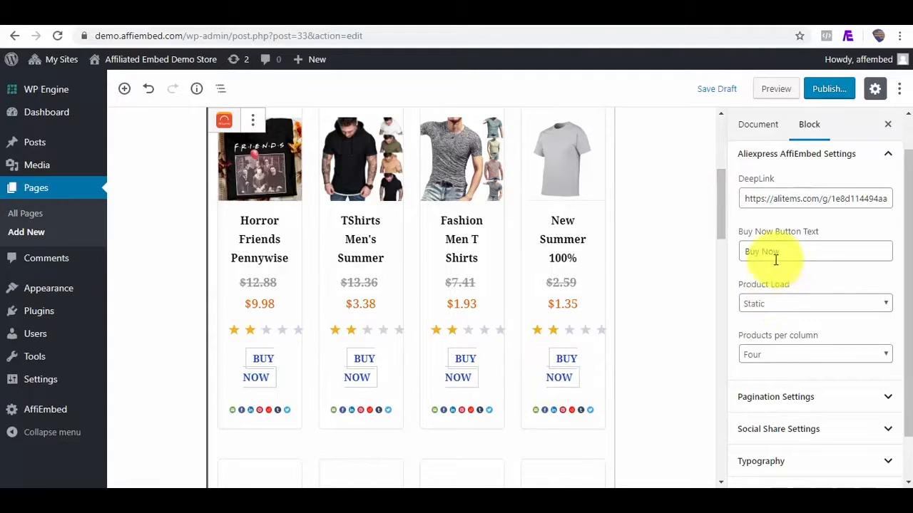
drag(763, 254, 748, 258)
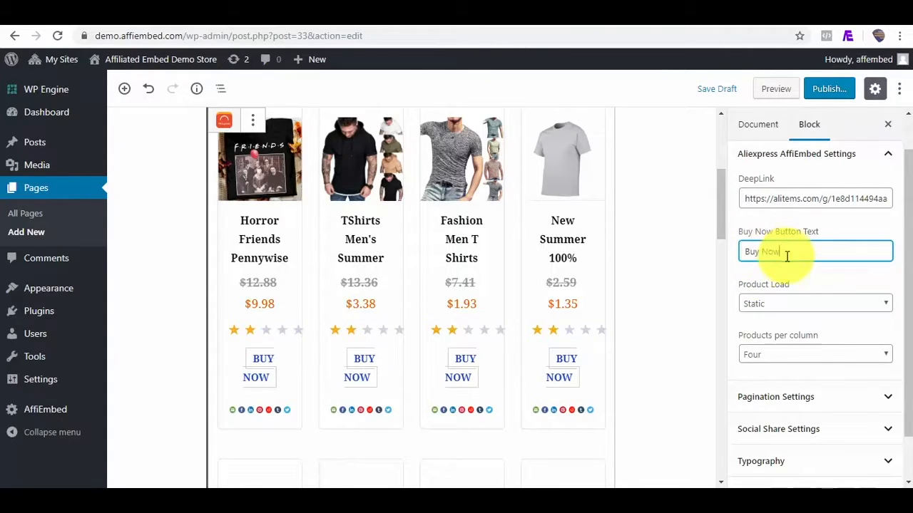
click(789, 303)
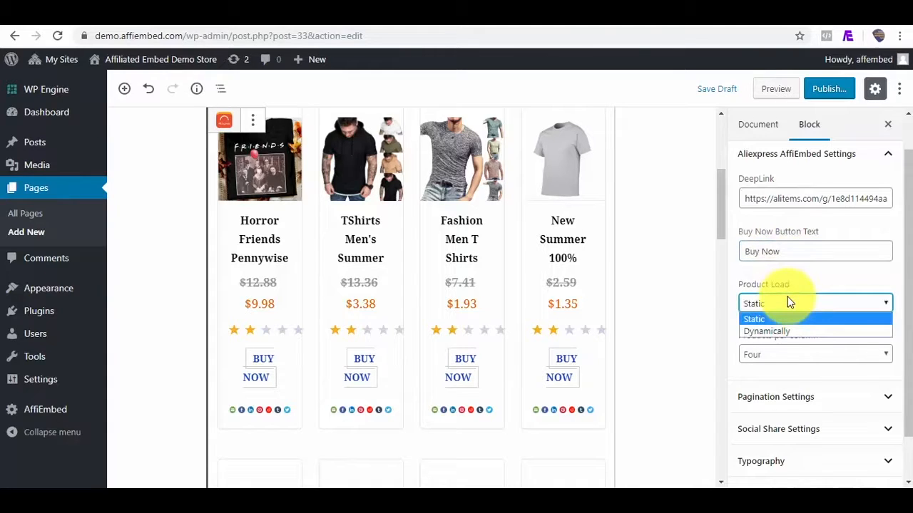
click(844, 274)
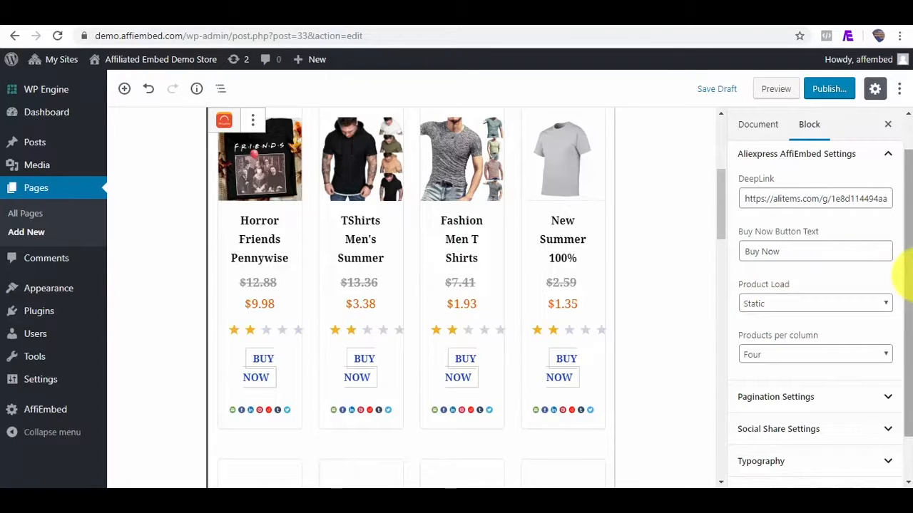
scroll(907, 284, down, 2)
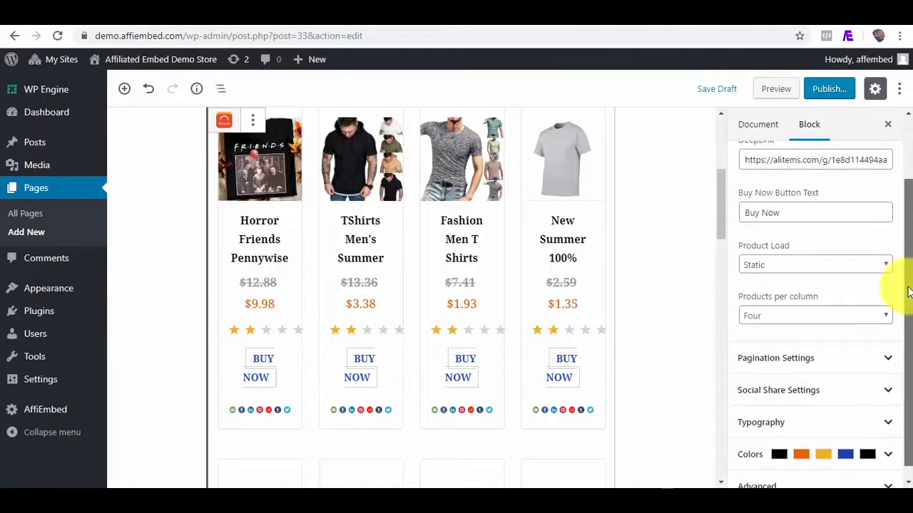
click(867, 307)
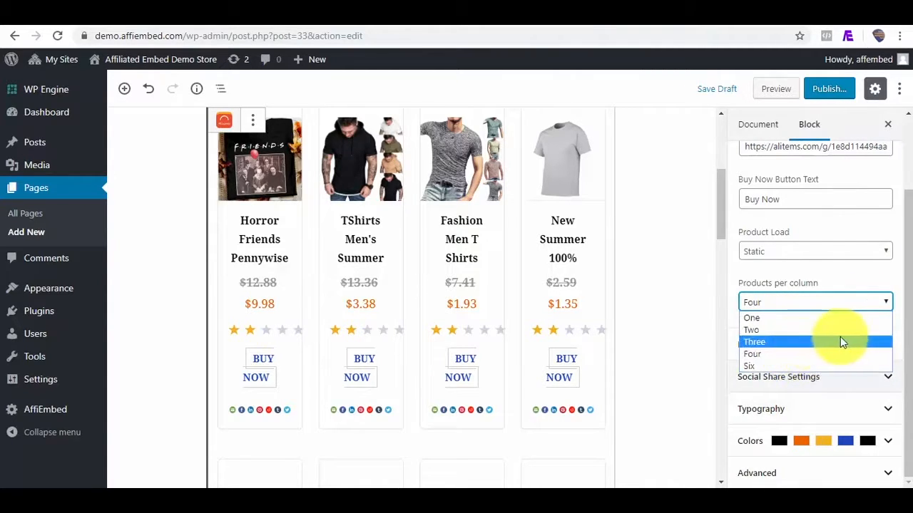
click(891, 332)
Set the block's pagination to 16 products per page with a pagination size of 22.
click(887, 344)
click(888, 390)
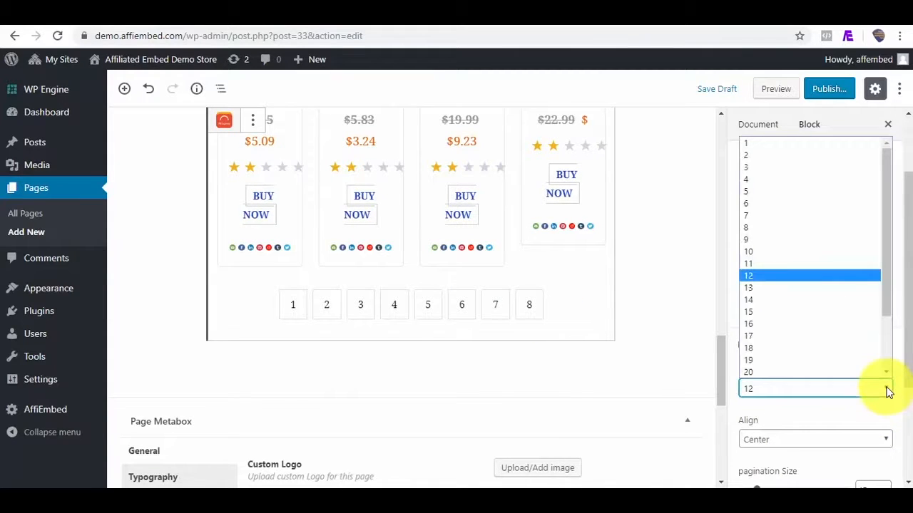
click(768, 325)
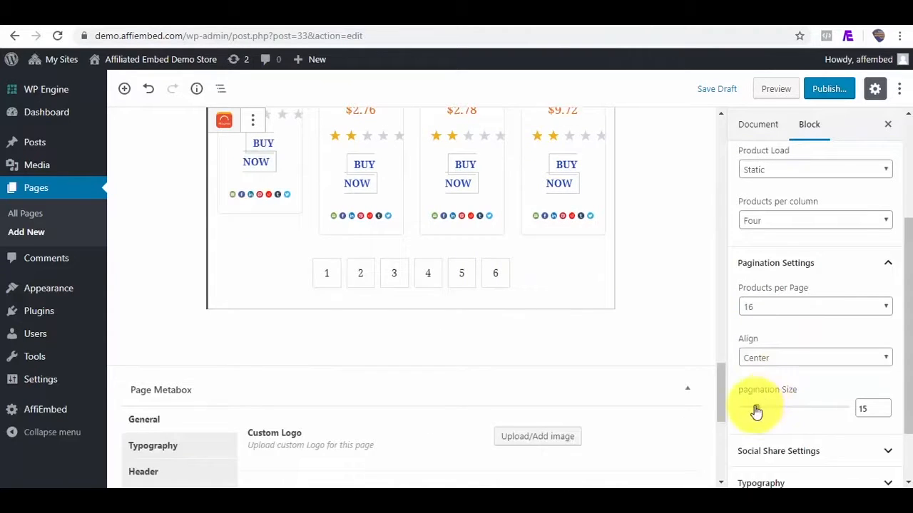
drag(754, 408, 773, 408)
Disable the Tumblr, Reddit and Mail share buttons in the block's social share settings.
scroll(899, 406, down, 2)
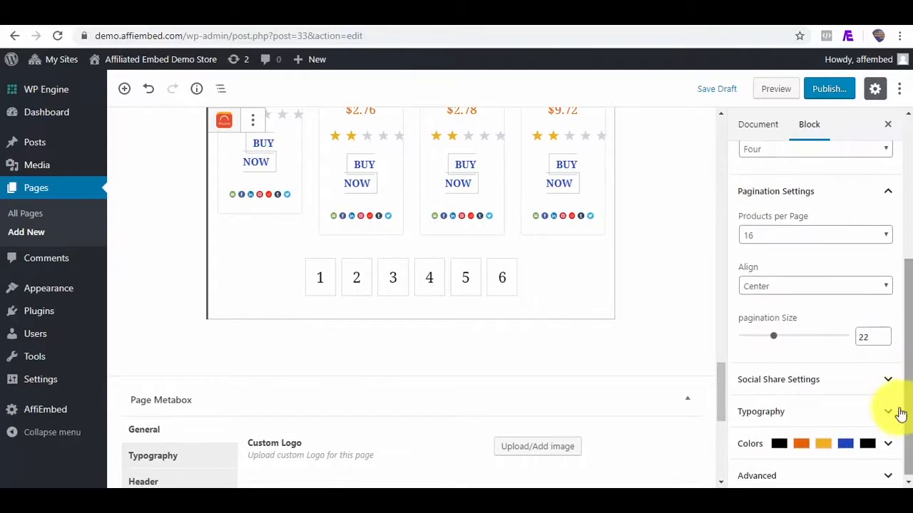
click(889, 385)
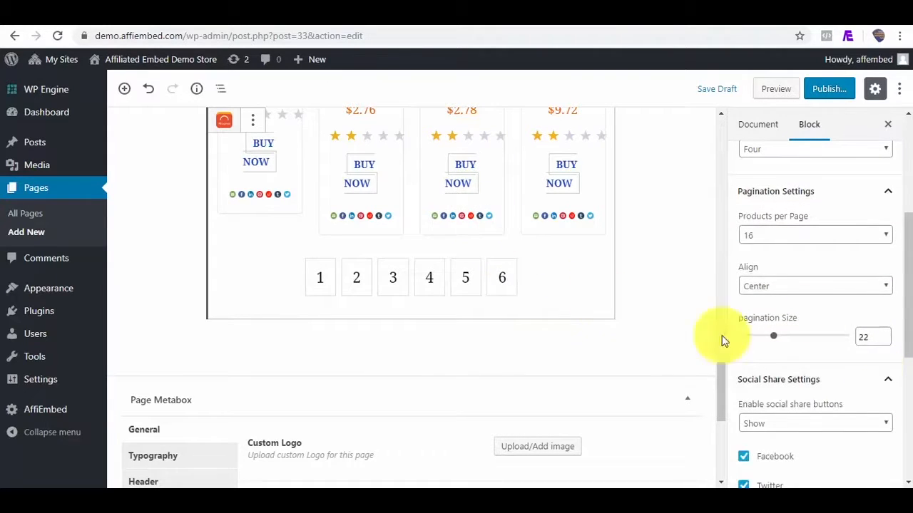
scroll(899, 335, down, 2)
scroll(898, 349, down, 3)
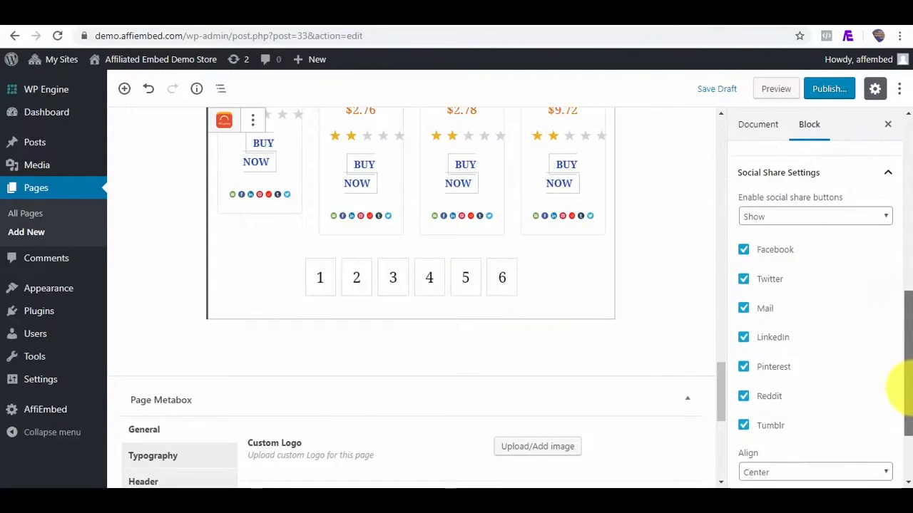
click(745, 426)
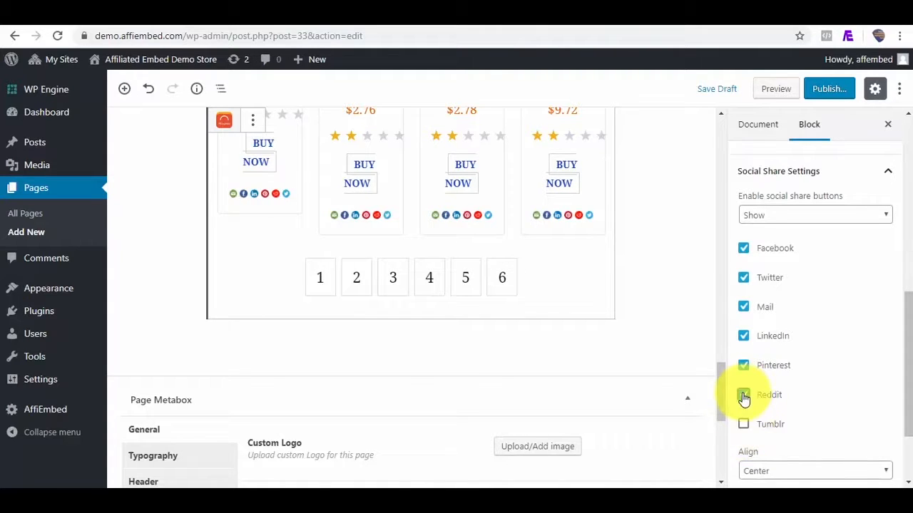
click(744, 396)
click(745, 307)
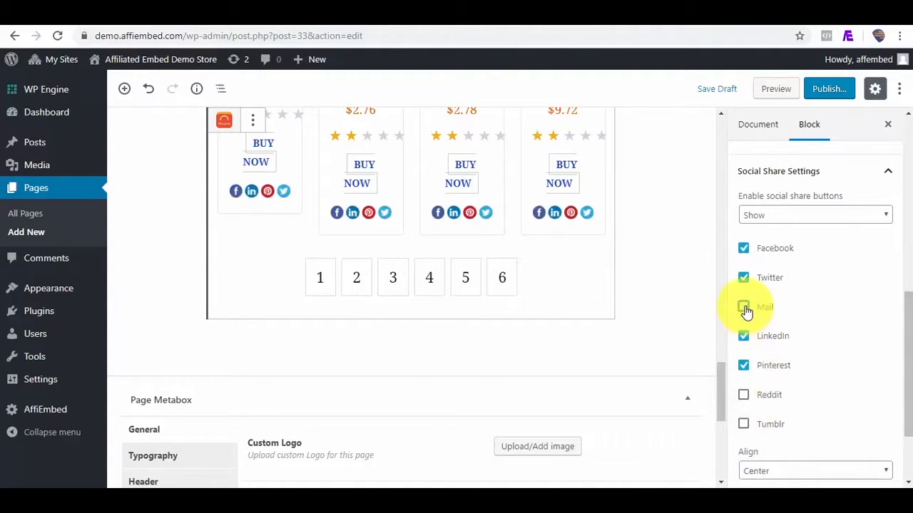
Set the block's typography to title size 15, price size 21 and button text size 19.
scroll(901, 340, down, 3)
scroll(900, 340, down, 2)
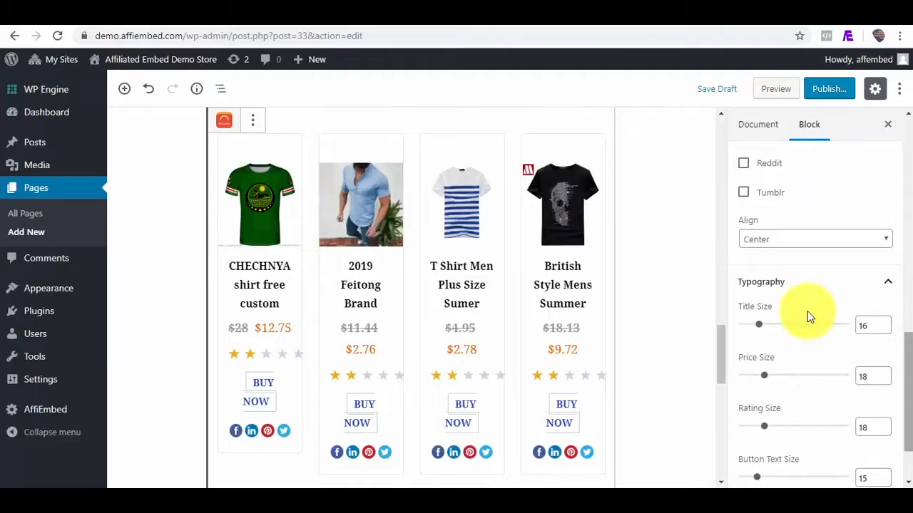
drag(760, 330, 758, 328)
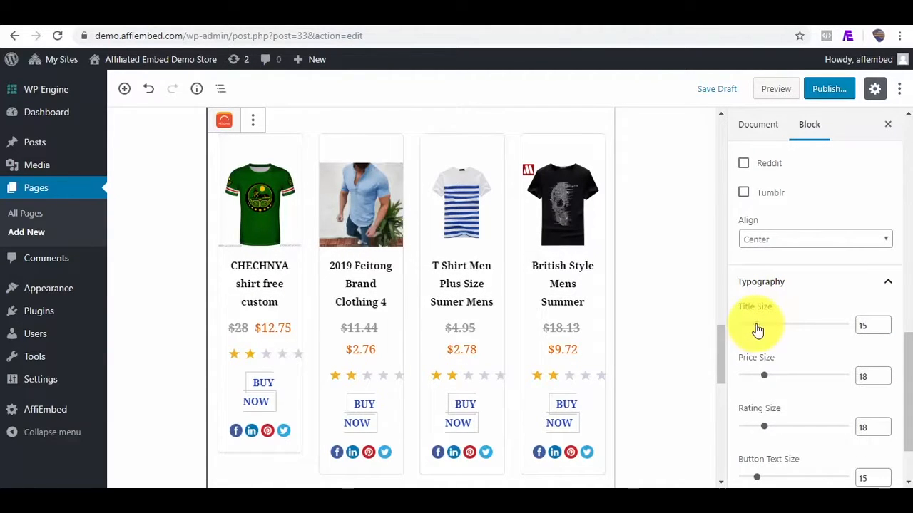
drag(765, 377, 773, 382)
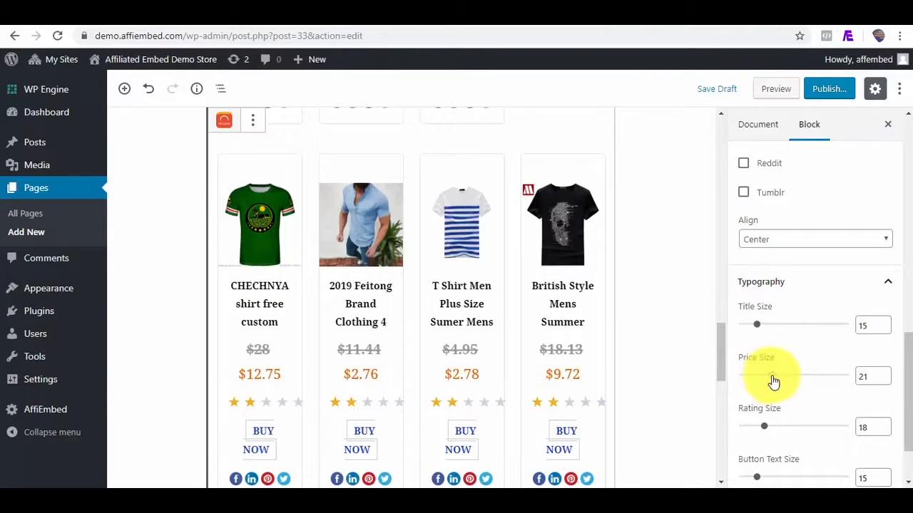
click(765, 431)
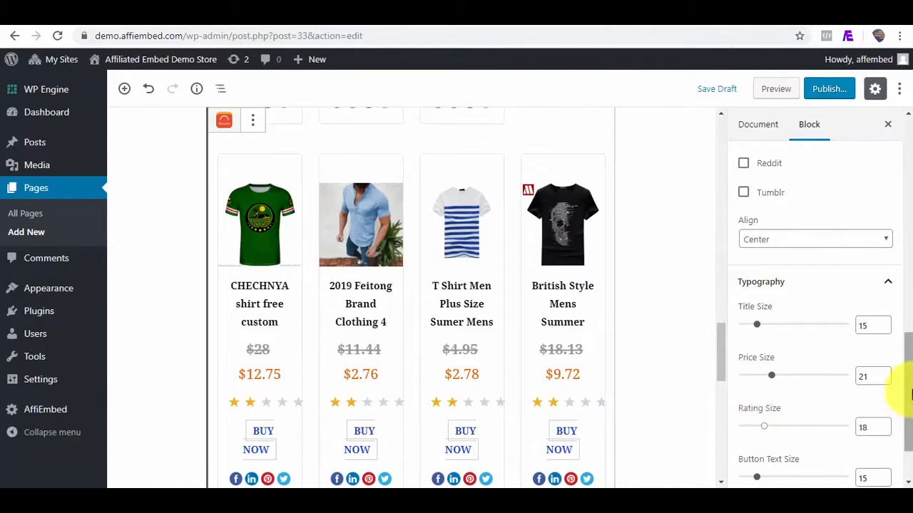
scroll(893, 417, down, 2)
drag(761, 401, 768, 399)
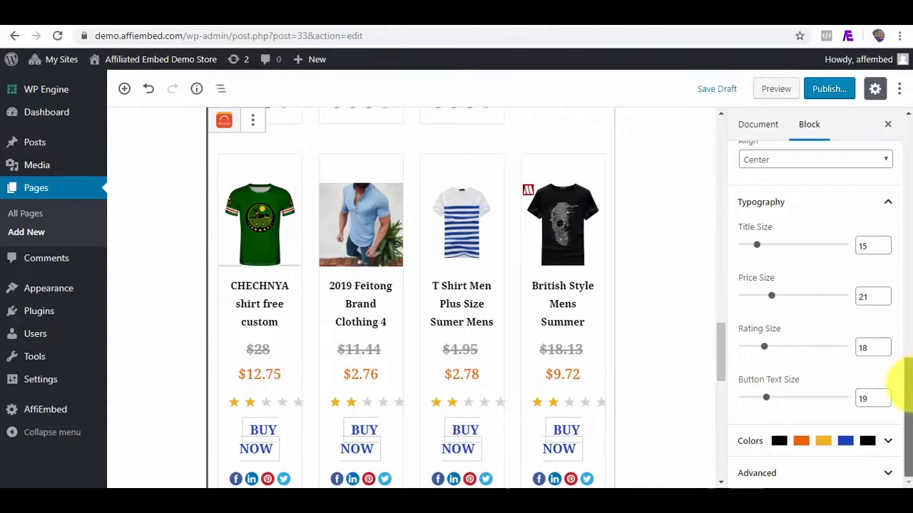
Color the product titles green, the prices bright orange and the rating stars yellow from the preset swatches.
click(889, 442)
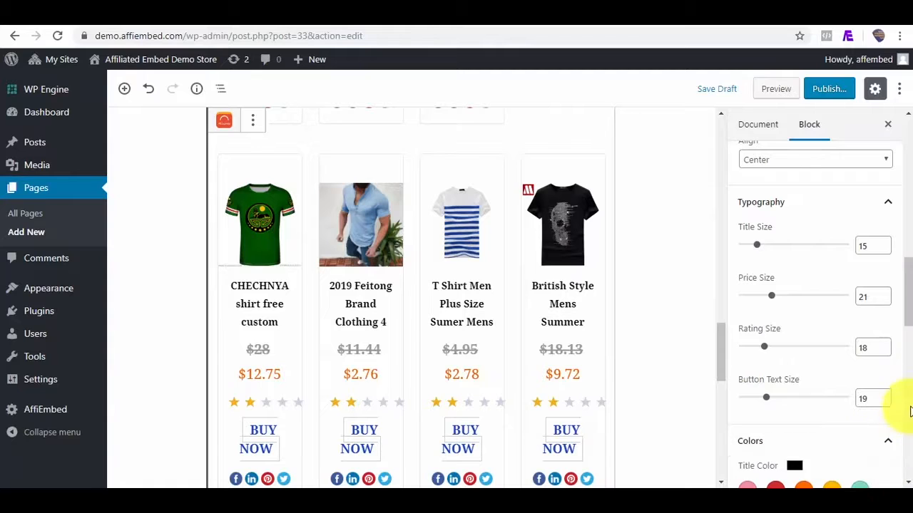
scroll(891, 314, down, 3)
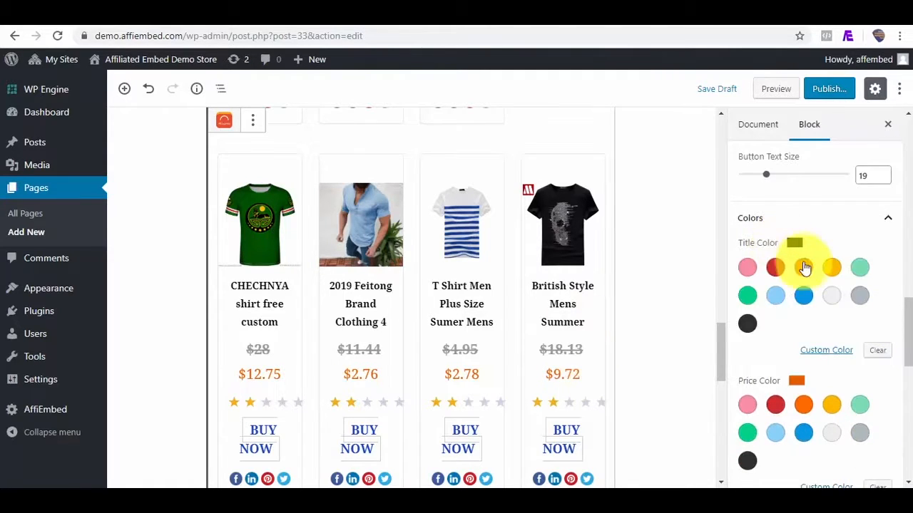
click(747, 296)
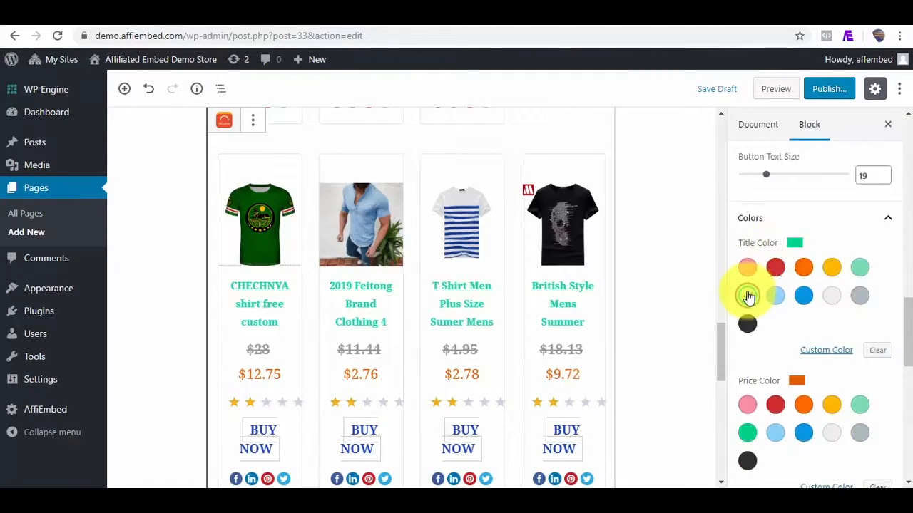
drag(907, 319, 908, 335)
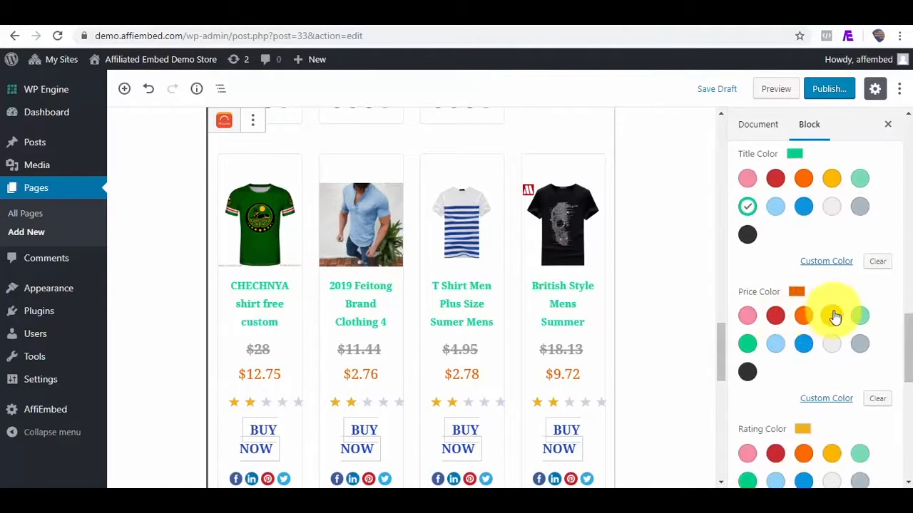
click(804, 316)
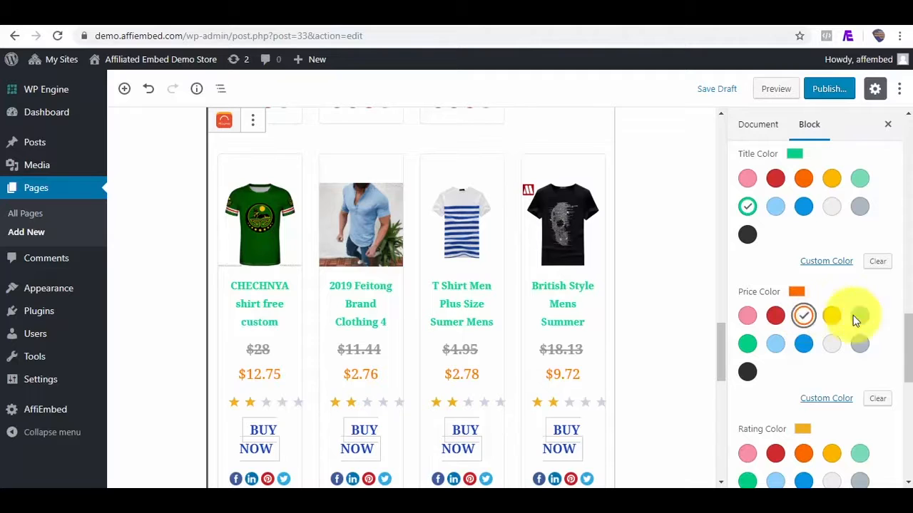
drag(909, 335, 906, 362)
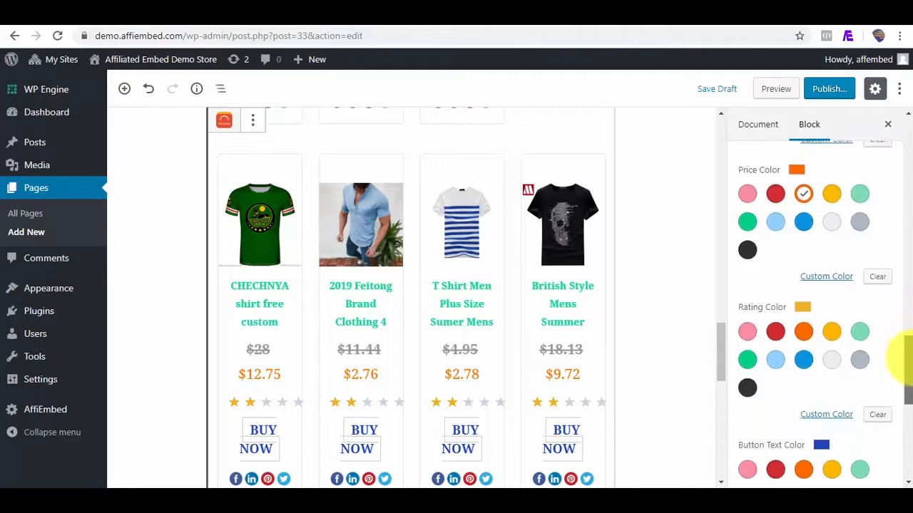
click(831, 340)
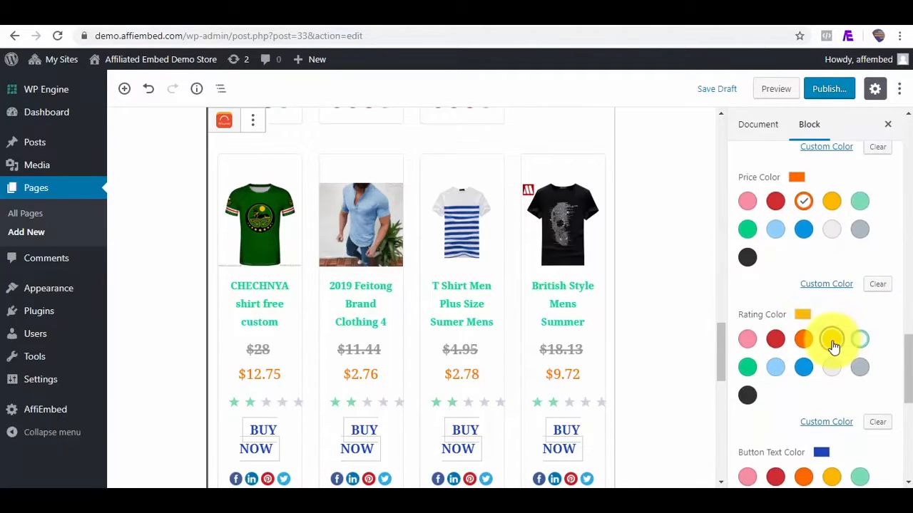
Set the button text color to red, the button hover color to light blue and the pagination color to blue.
drag(905, 346, 906, 381)
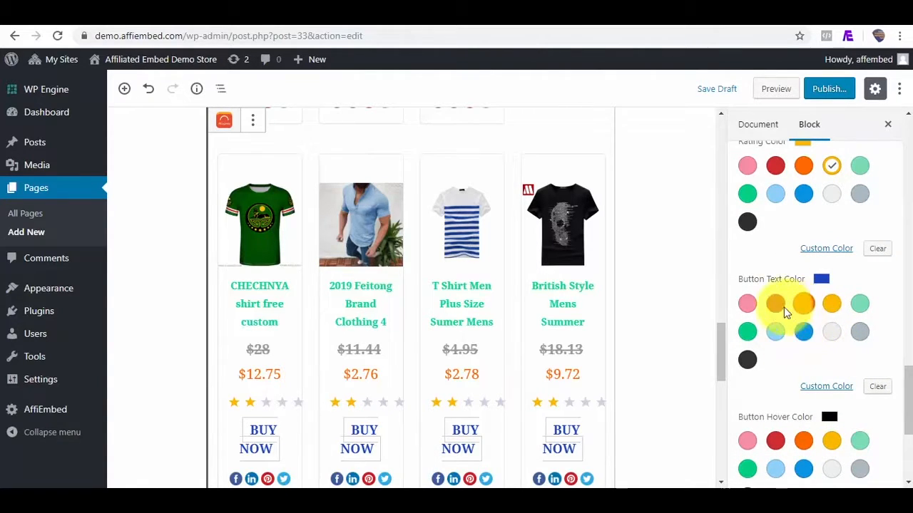
drag(904, 397, 906, 428)
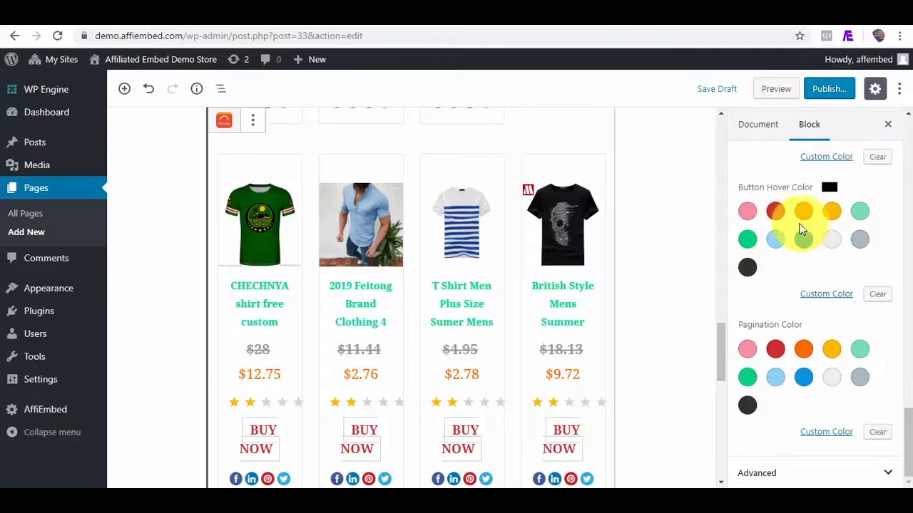
click(775, 240)
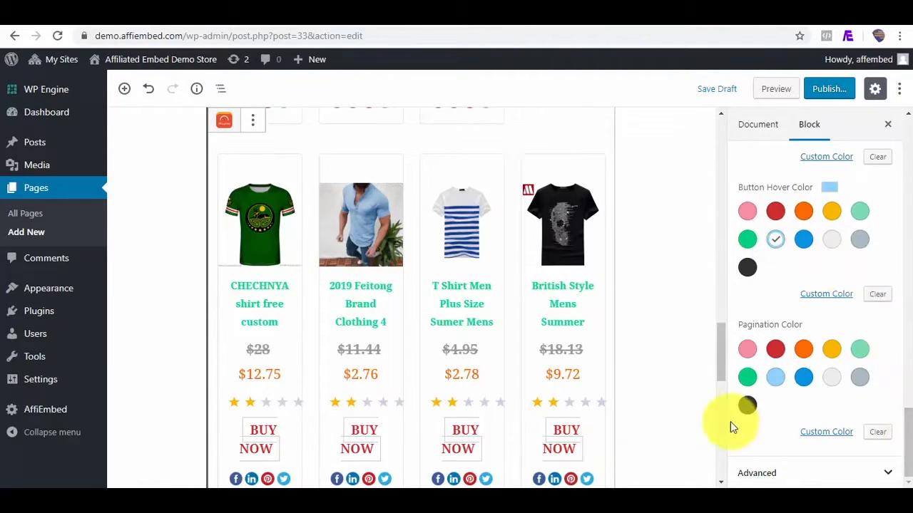
drag(719, 369, 725, 413)
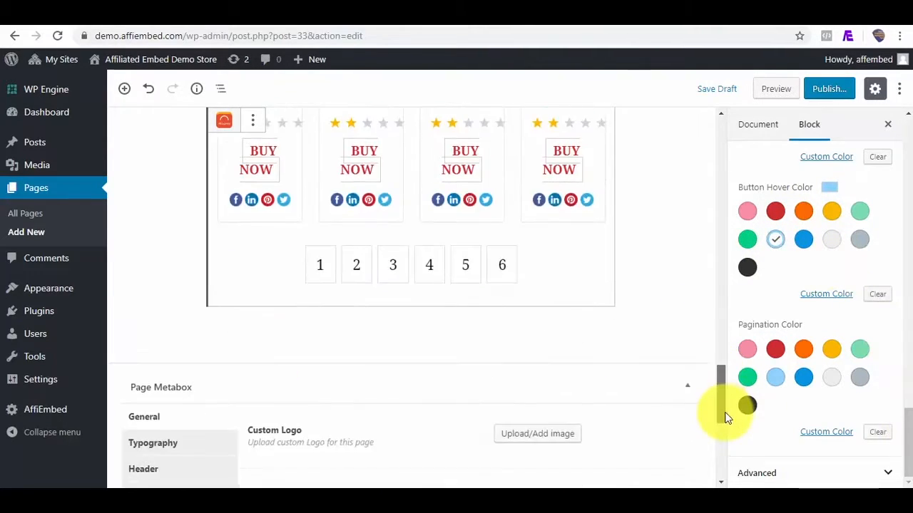
click(803, 377)
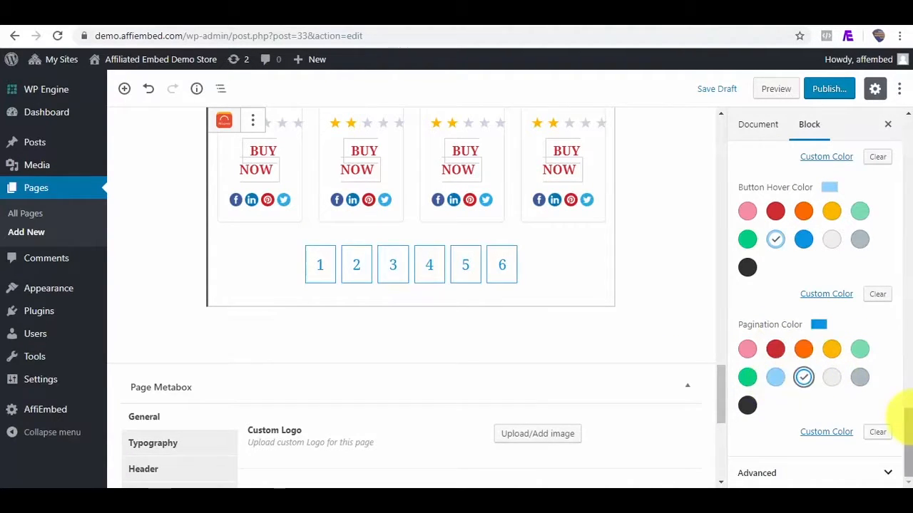
Publish the AliExpress Products page immediately with public visibility and open the live page in a new browser tab.
click(827, 91)
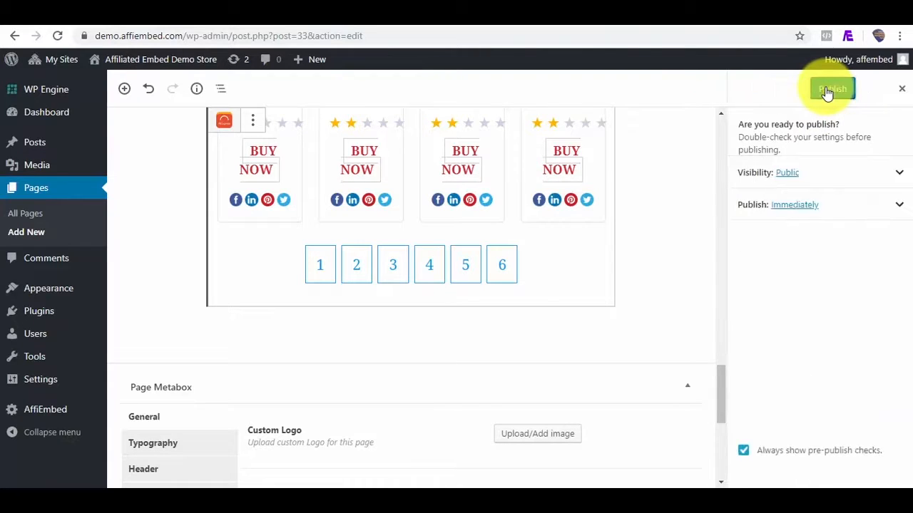
click(827, 90)
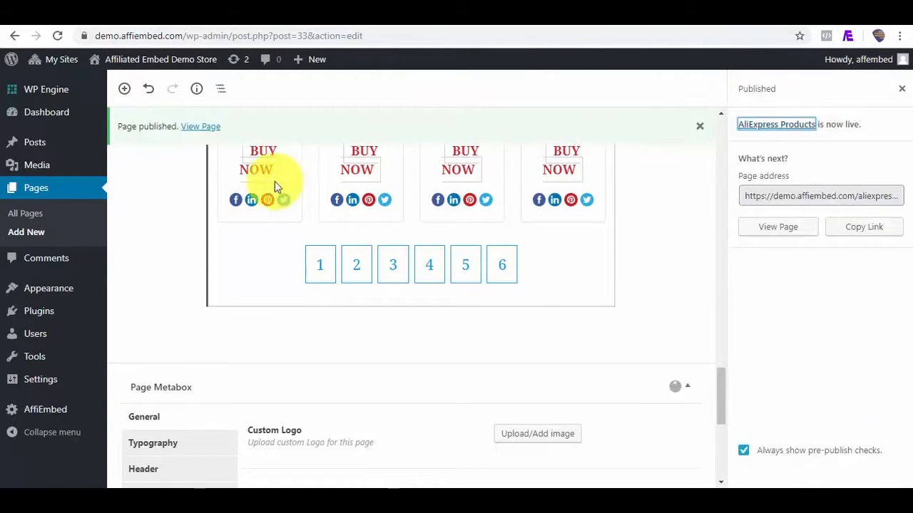
right_click(196, 133)
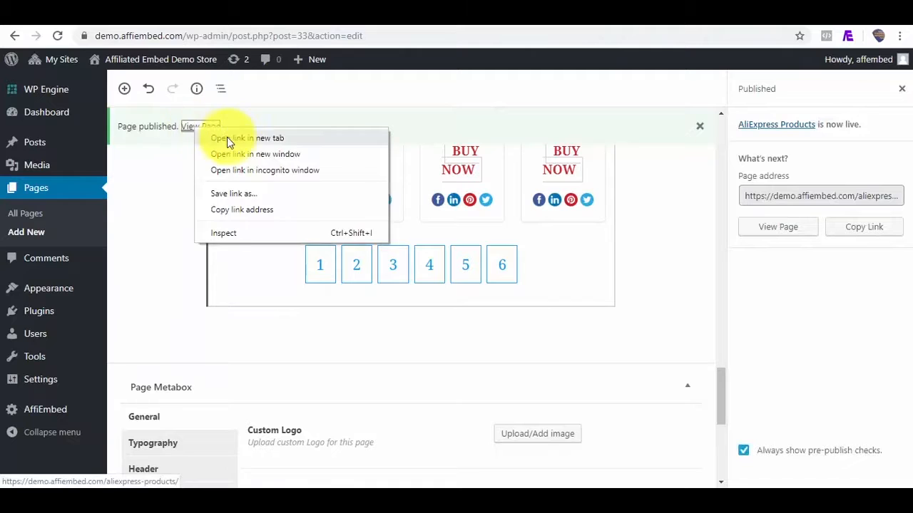
click(229, 138)
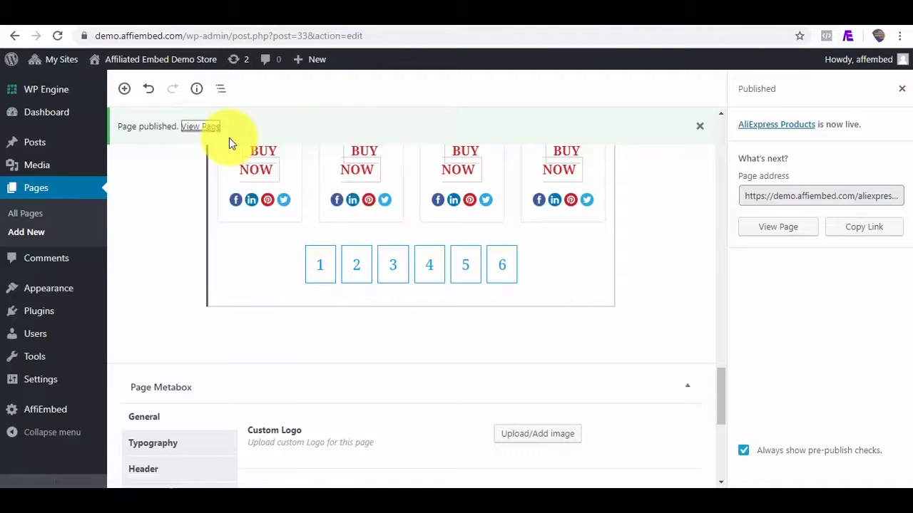
Review the published AliExpress Products page down to its pagination and check that a product link opens its AliExpress listing.
click(717, 26)
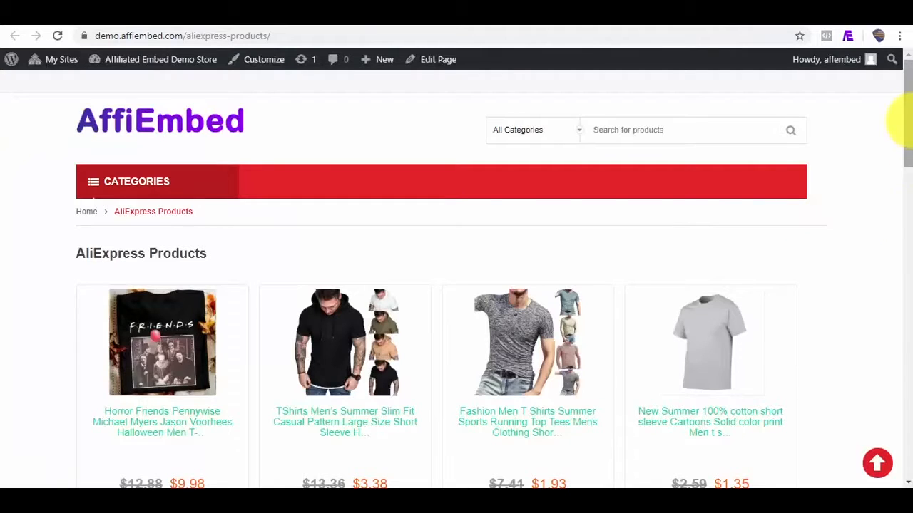
drag(912, 121, 899, 204)
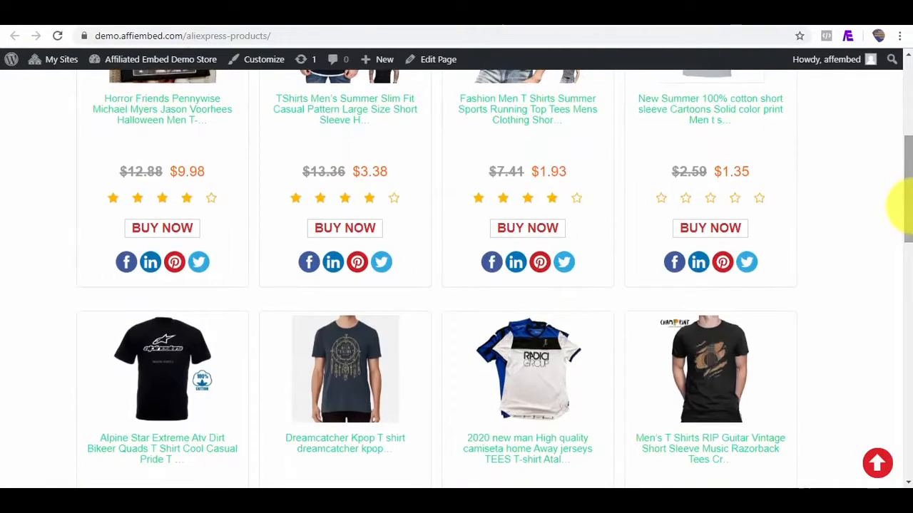
drag(900, 152, 906, 399)
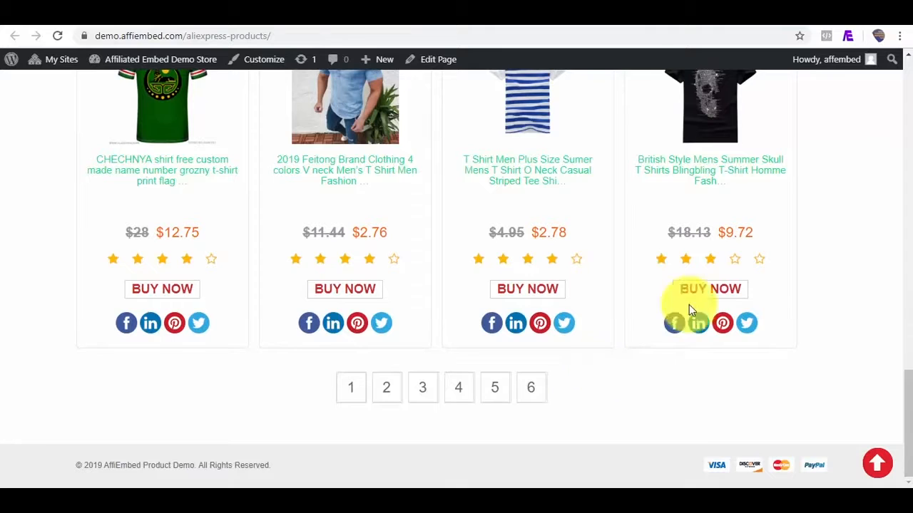
click(699, 171)
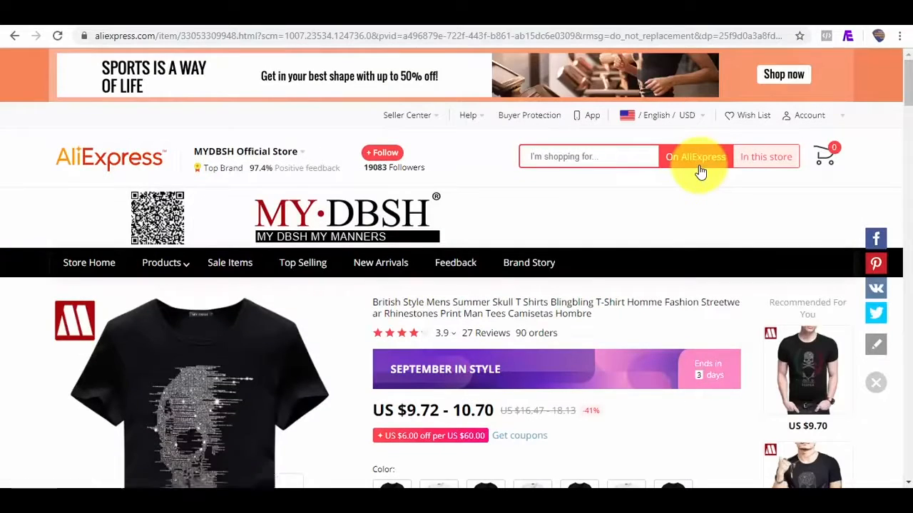
mouse_move(908, 71)
mouse_down()
mouse_move(908, 87)
mouse_move(909, 68)
mouse_up()
click(14, 35)
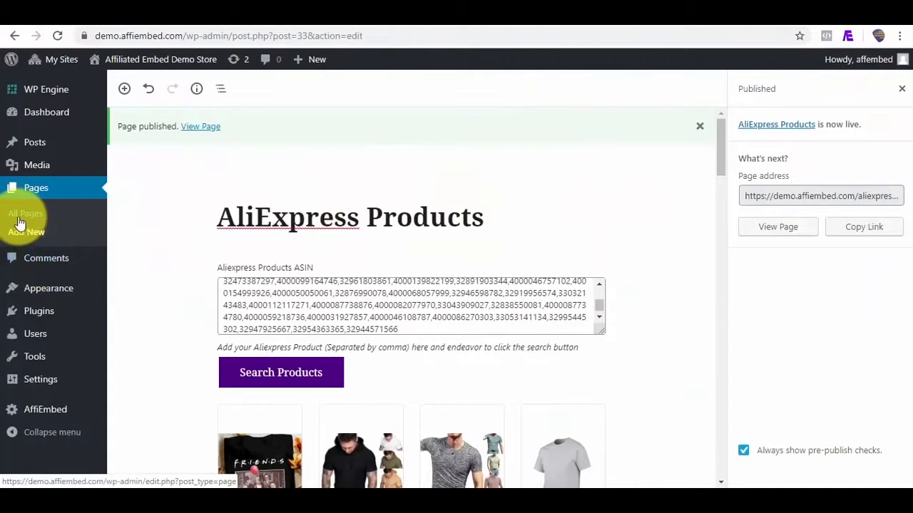
Create a new page titled Amazon Germany, insert the Amazon AffiEmbed block and list its available Amazon websites.
click(25, 232)
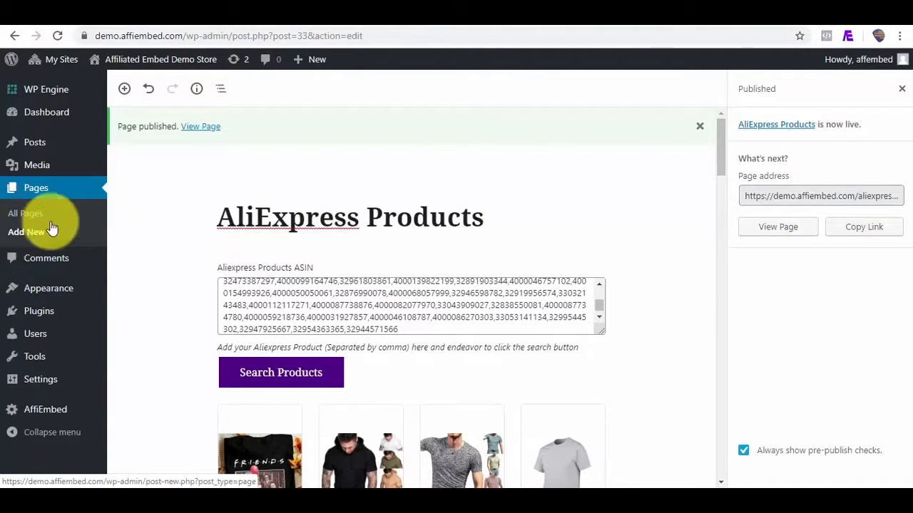
text(Aa)
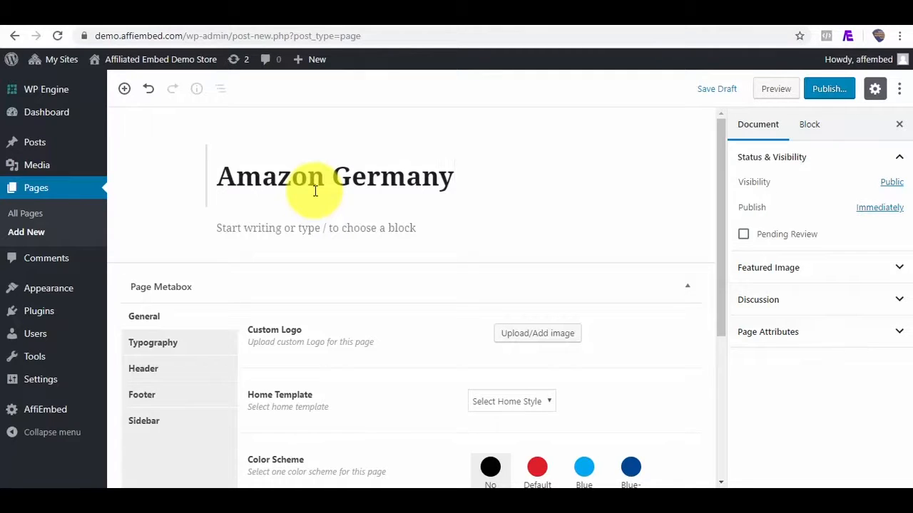
click(187, 229)
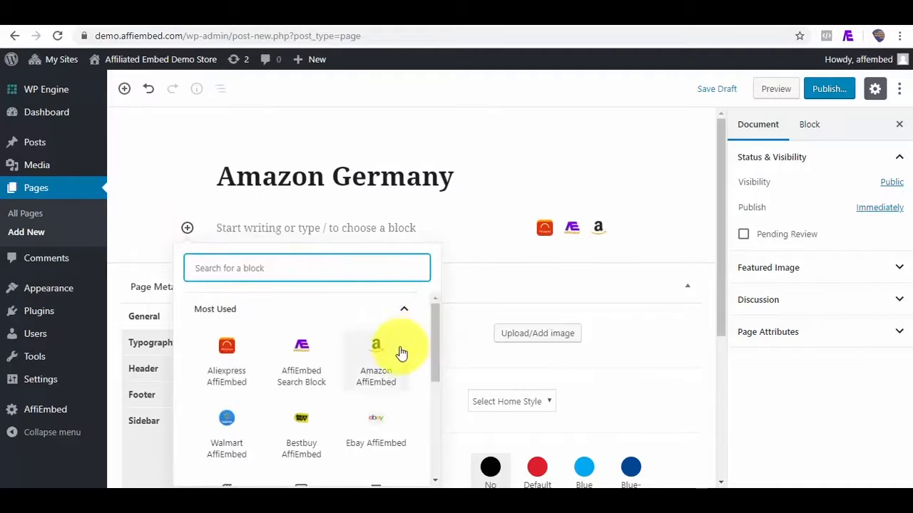
click(376, 360)
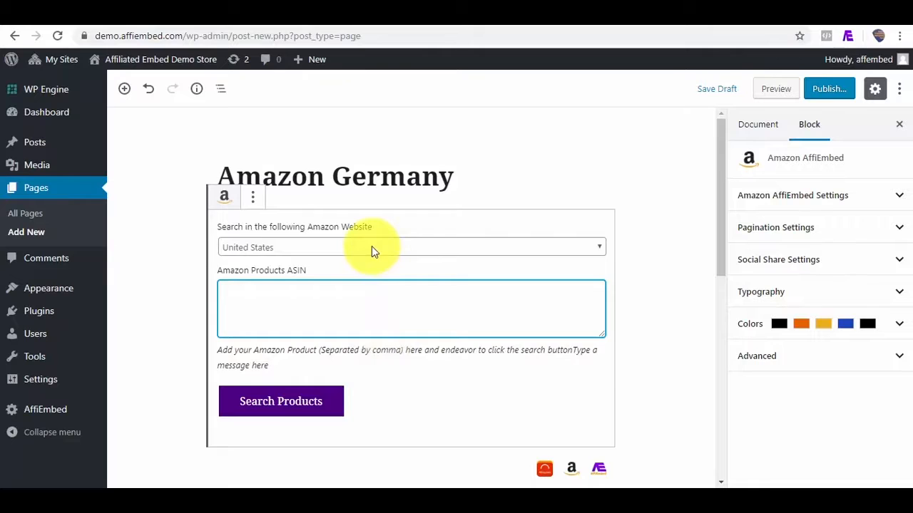
click(372, 248)
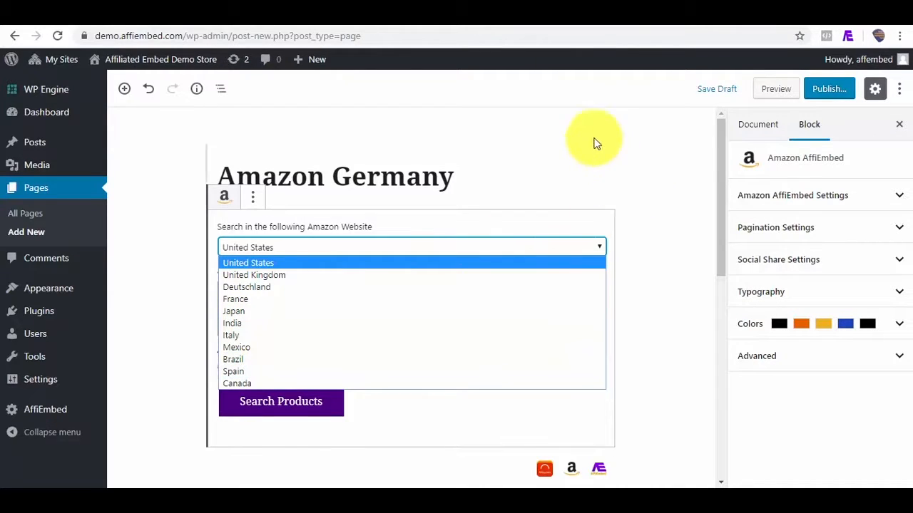
Switch to the amazon.de tab, browse the home page and open the Umi gaming chair offer under Für Gamer.
click(528, 21)
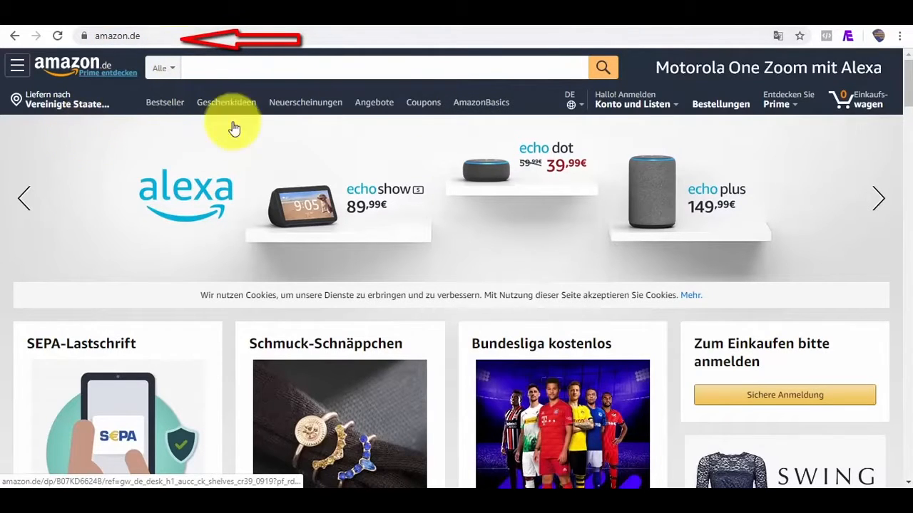
scroll(904, 120, down, 4)
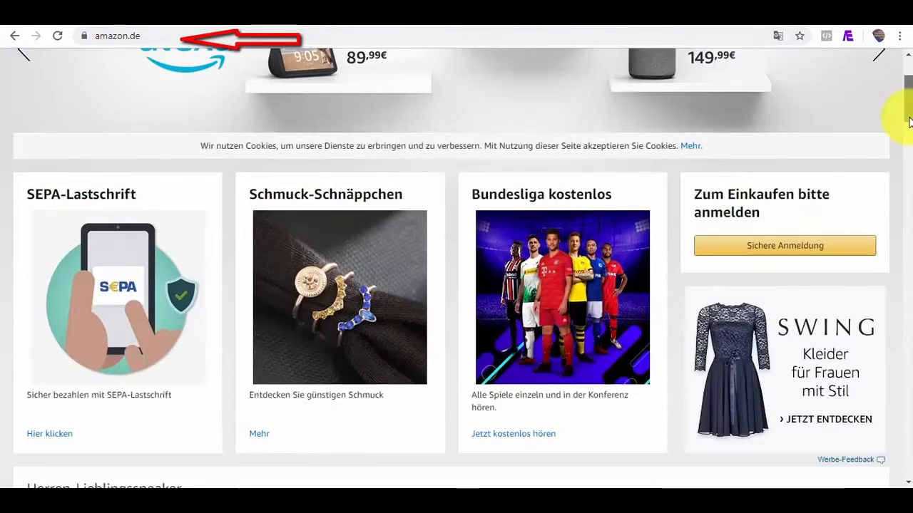
scroll(900, 114, up, 4)
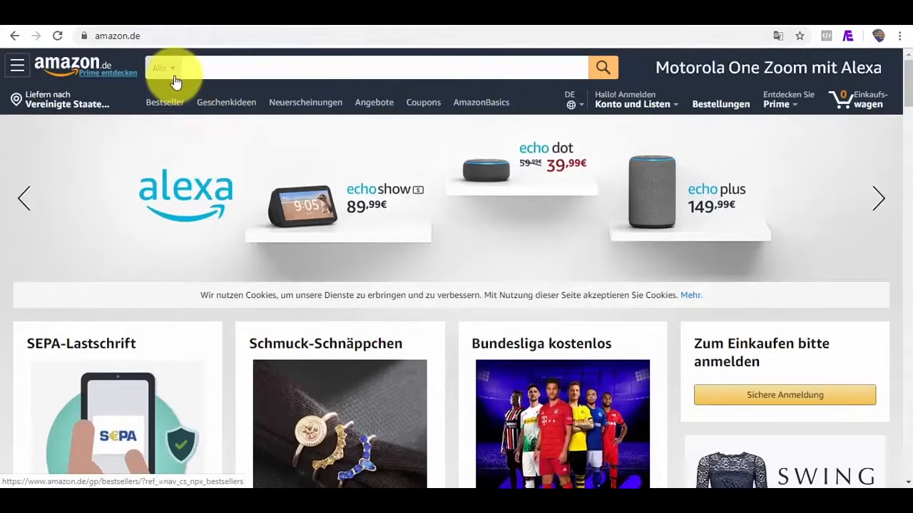
scroll(900, 143, down, 12)
scroll(902, 150, down, 2)
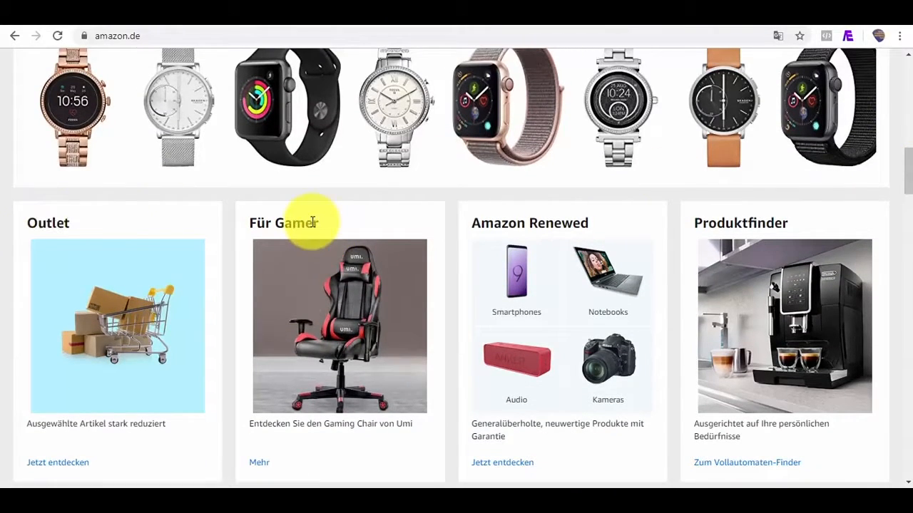
click(327, 317)
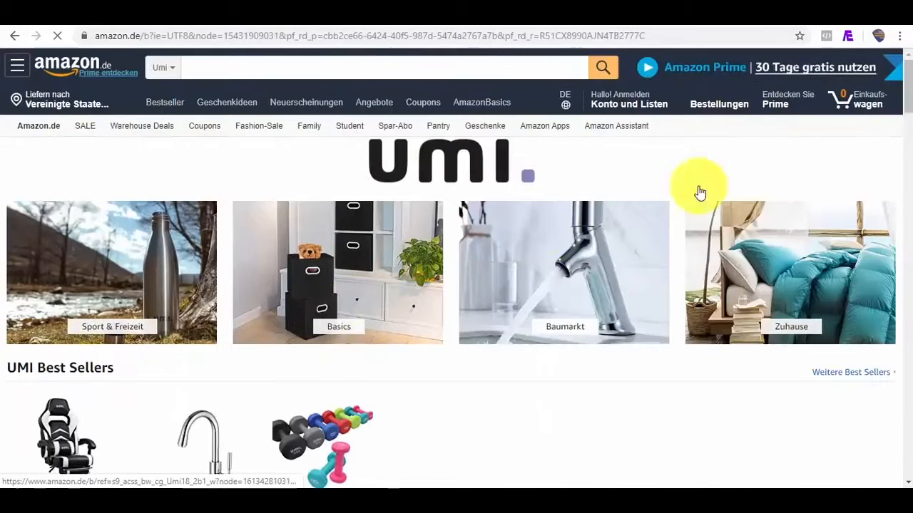
Collect the Amazon product IDs from the Umi store page with the AffiEmbed extension.
scroll(899, 143, down, 4)
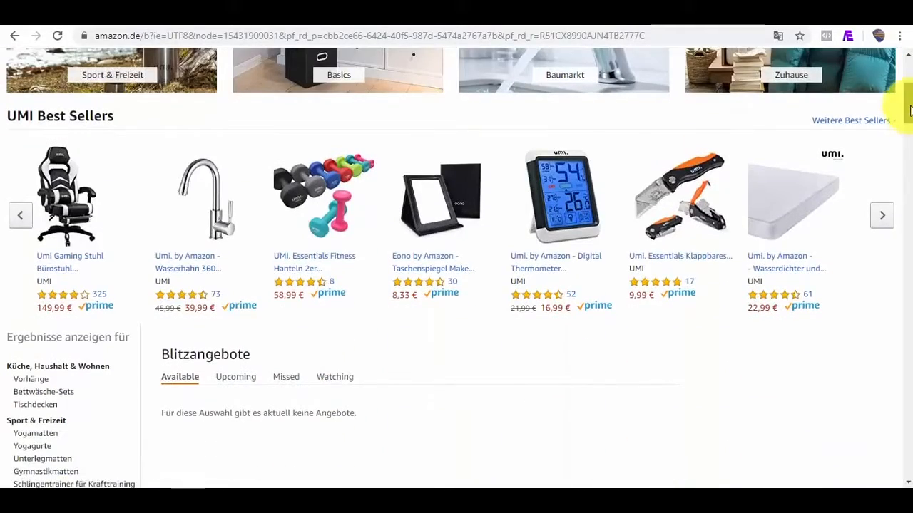
drag(909, 109, 899, 55)
click(848, 34)
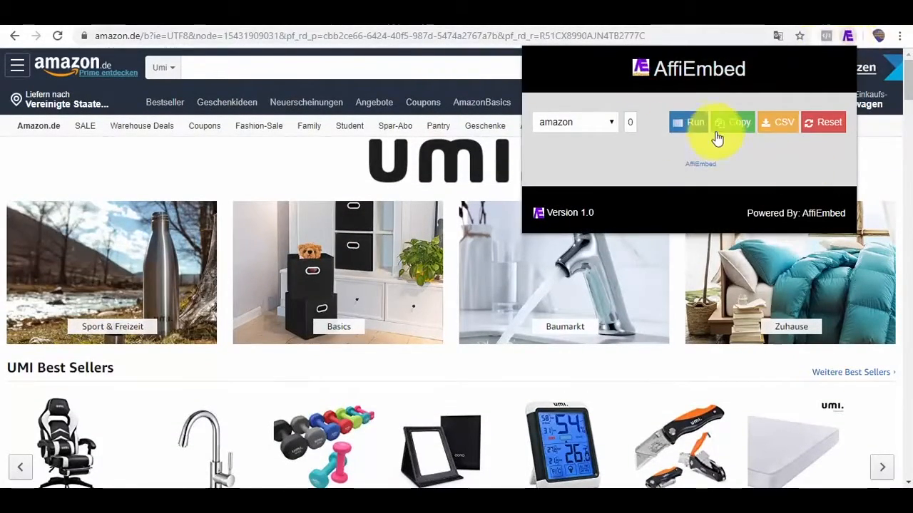
click(695, 126)
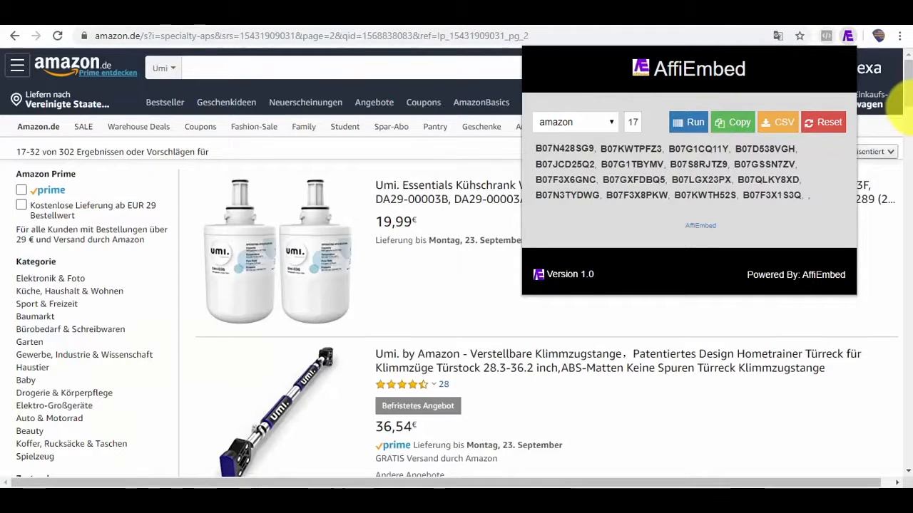
Open the Bürobedarf & Schreibwaren bestsellers and add their product IDs to the collected AffiEmbed list for copying.
click(99, 335)
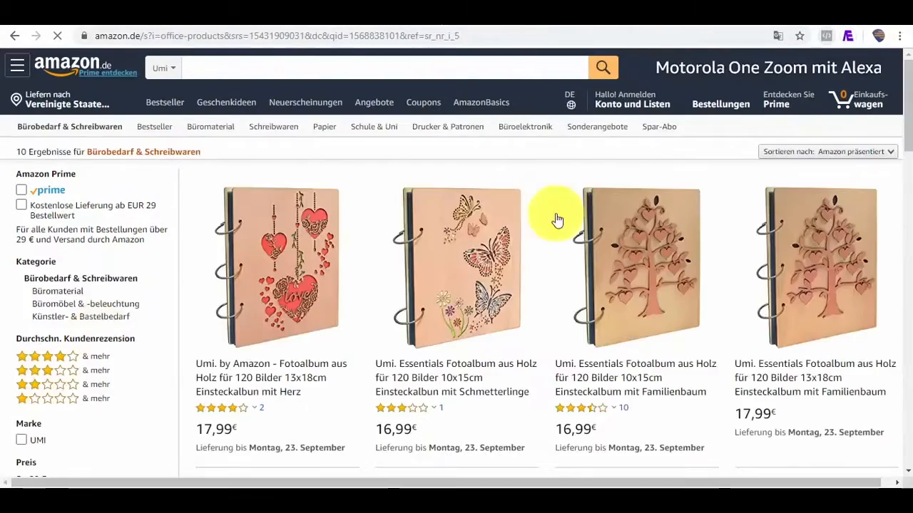
mouse_move(907, 72)
mouse_down()
mouse_move(904, 319)
mouse_move(905, 71)
mouse_up()
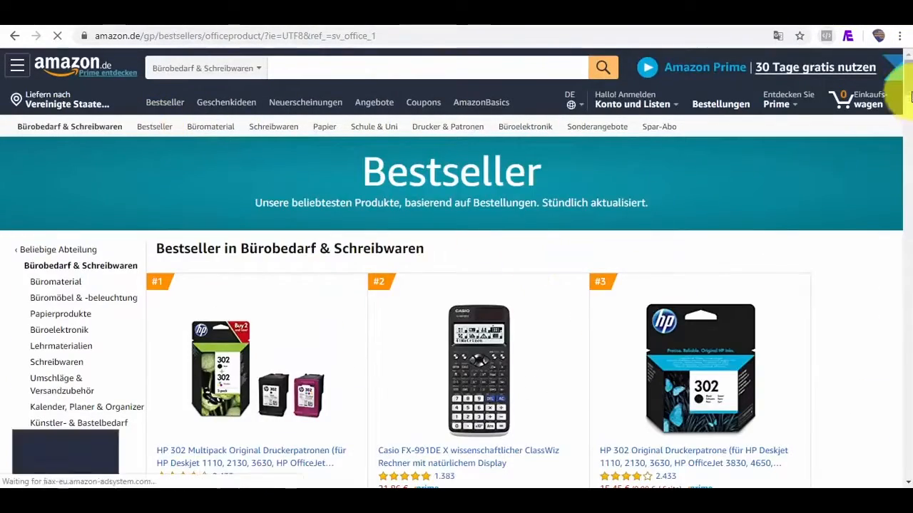
drag(903, 96, 906, 194)
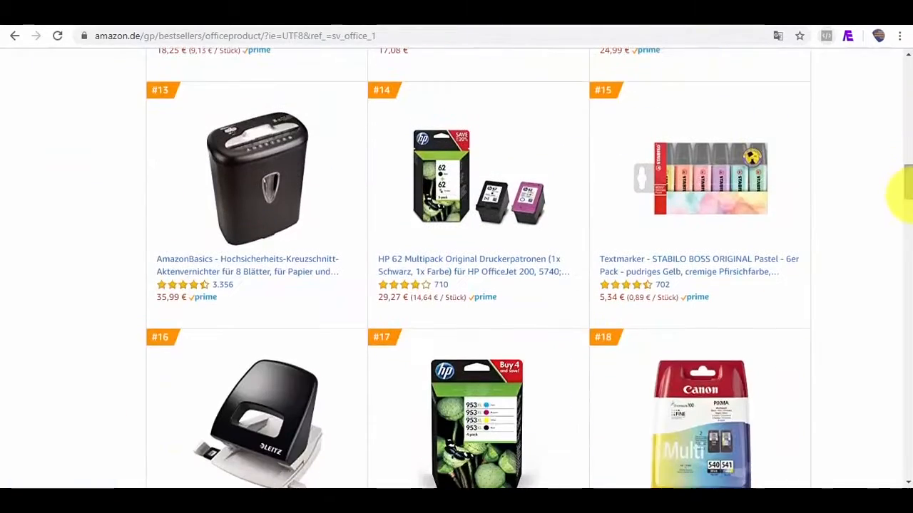
click(848, 37)
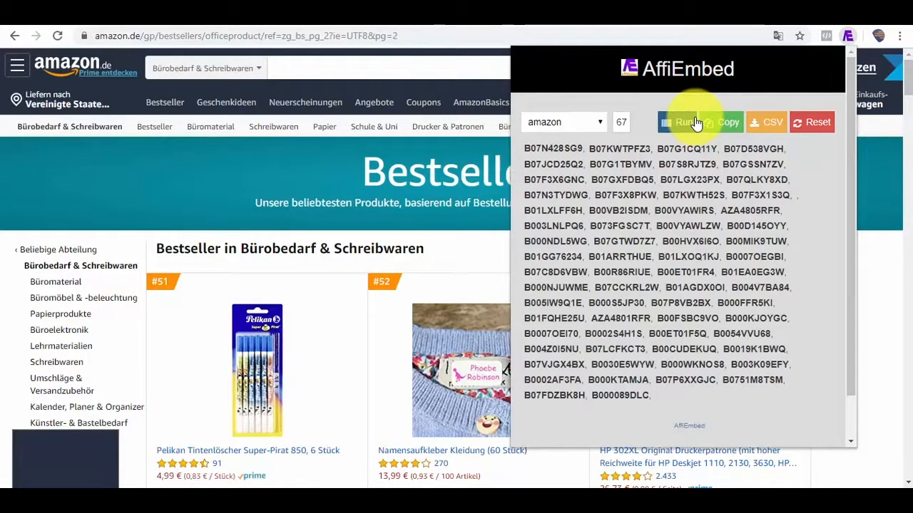
Paste the collected IDs into the Amazon Germany page's block, set the Amazon website to Deutschland and search for the products.
click(624, 19)
click(332, 313)
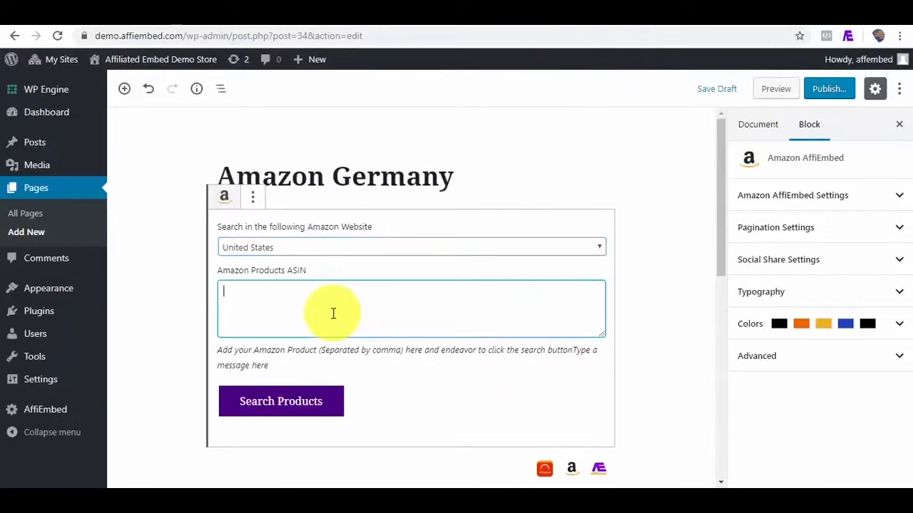
key(ctrl+v)
click(302, 248)
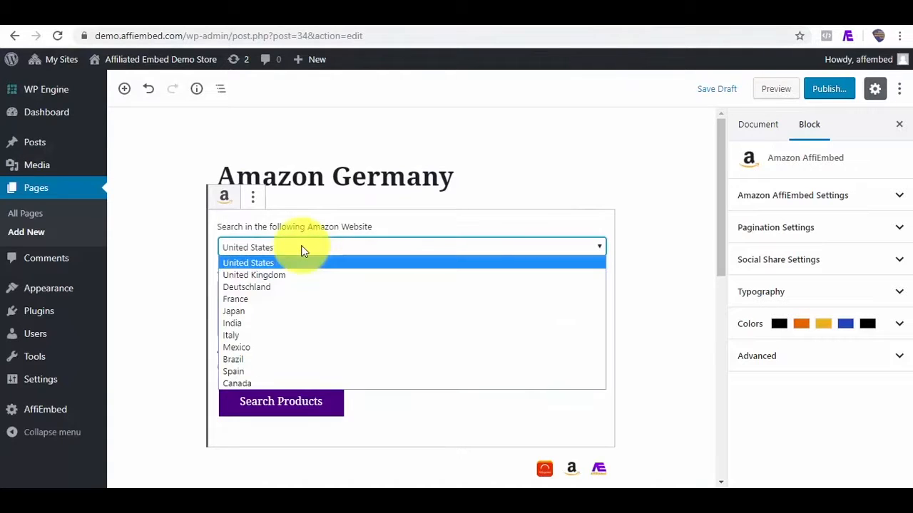
click(259, 286)
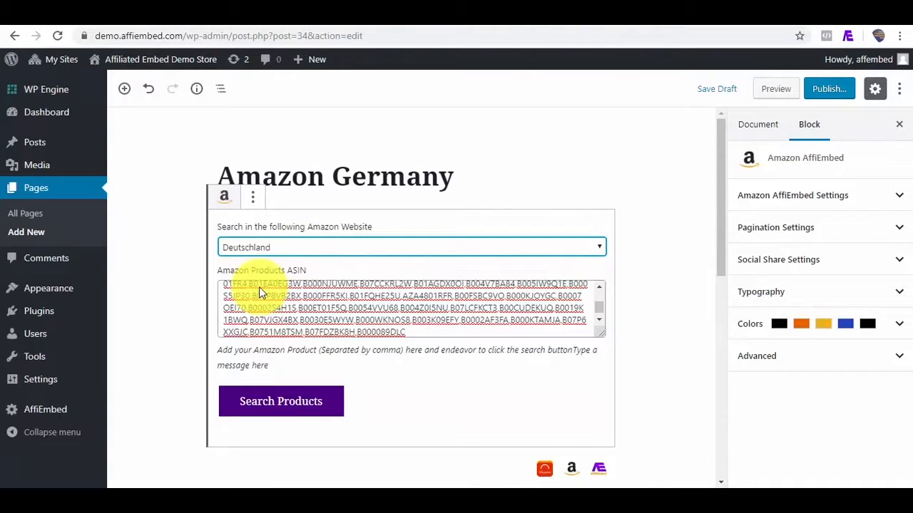
click(293, 407)
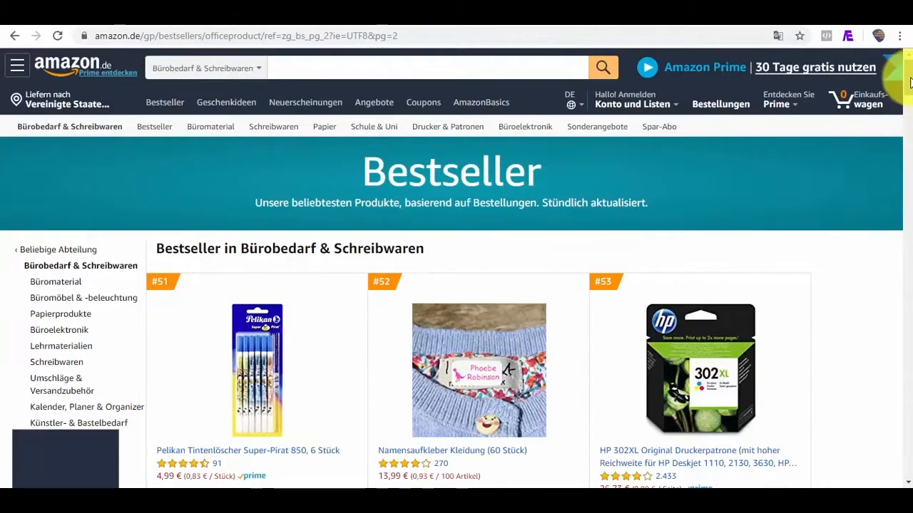
Compare the products and prices on the amazon.de bestseller page with those loaded in the Amazon AffiEmbed block.
scroll(902, 97, down, 5)
drag(906, 108, 905, 112)
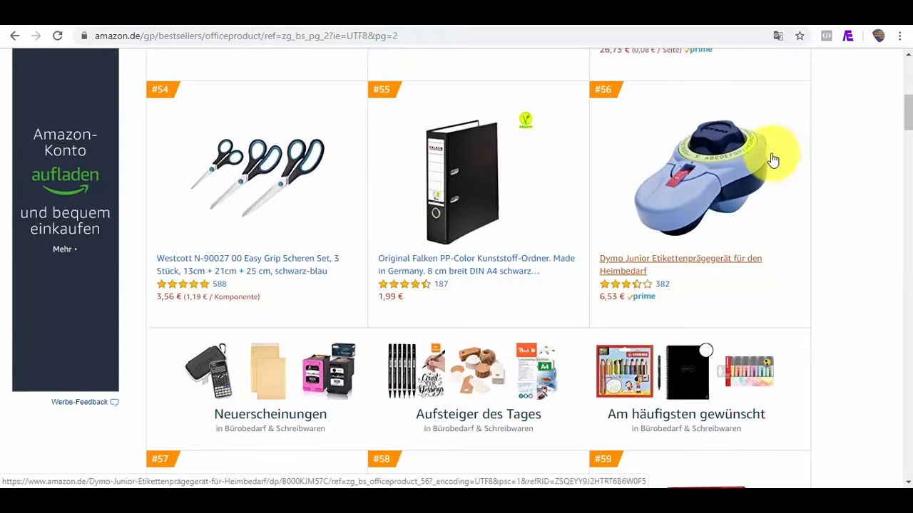
click(632, 21)
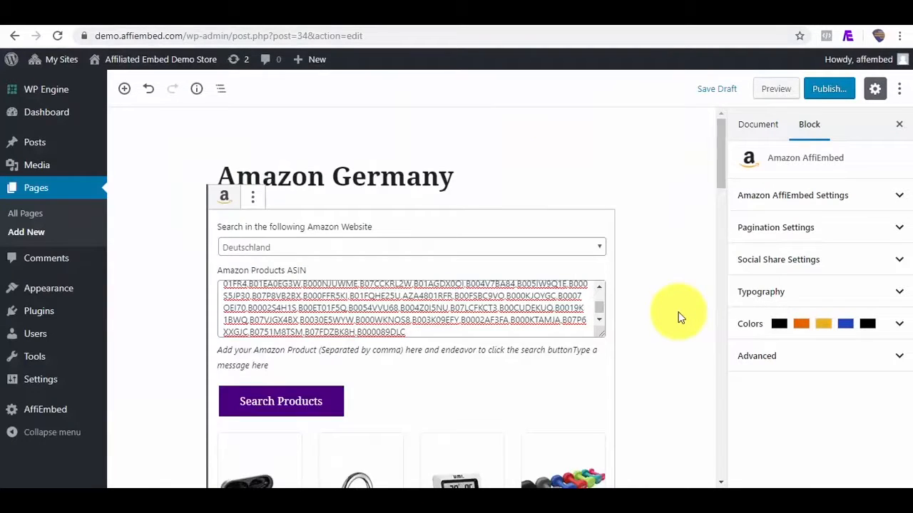
drag(719, 178, 717, 247)
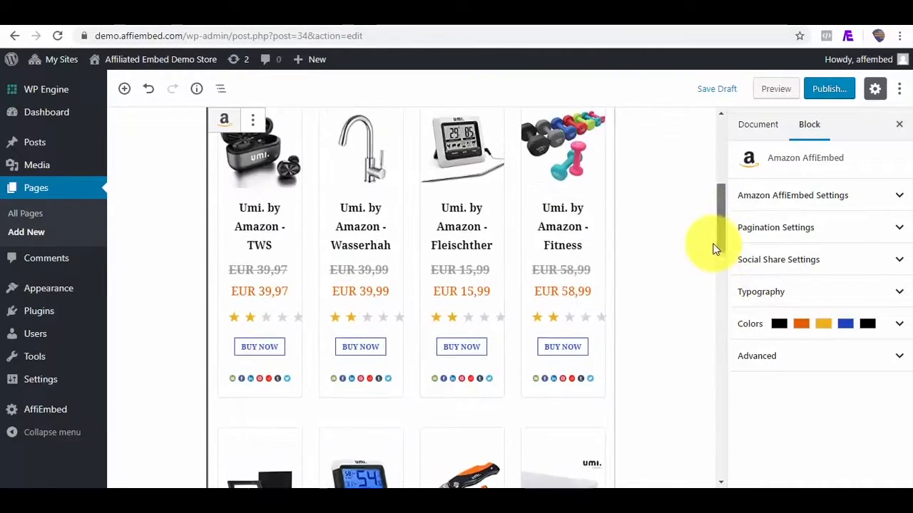
Copy the Amazon affiliate tag from the affiliate login.txt notes into the Amazon block's DeepLink setting.
click(899, 203)
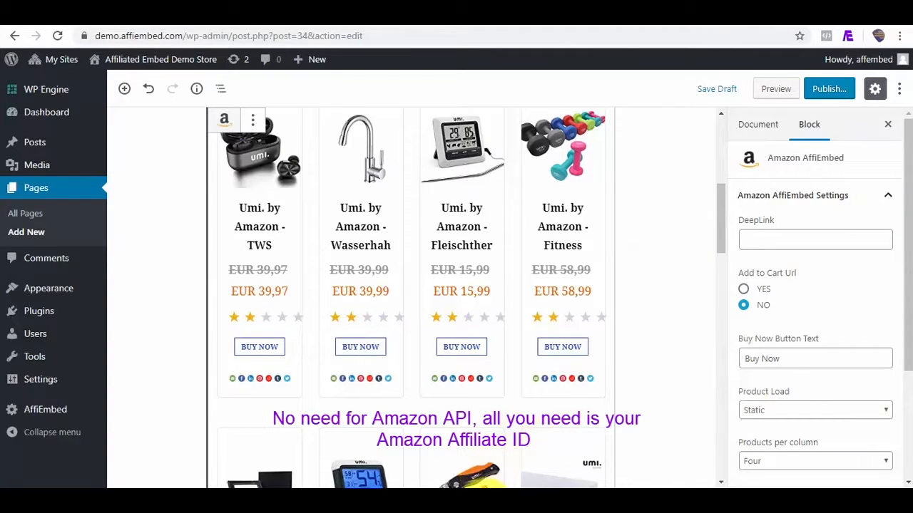
click(482, 501)
click(421, 291)
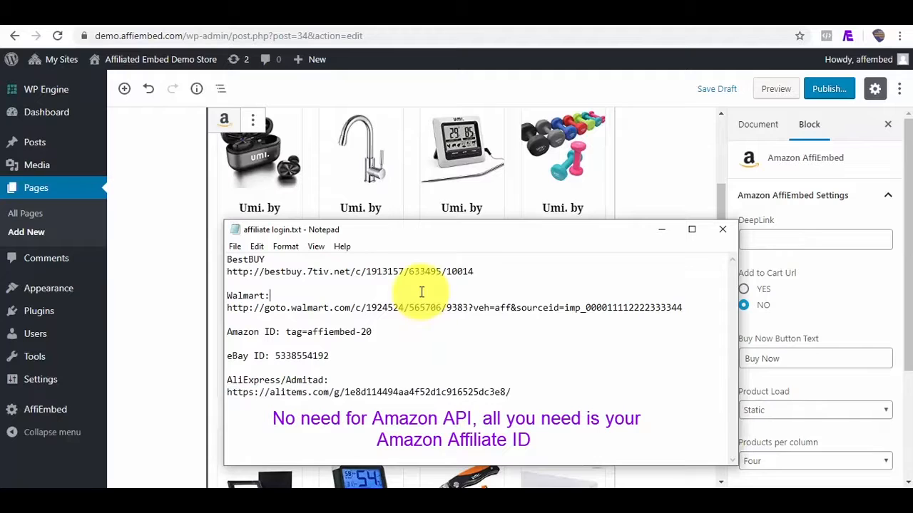
drag(372, 331, 279, 328)
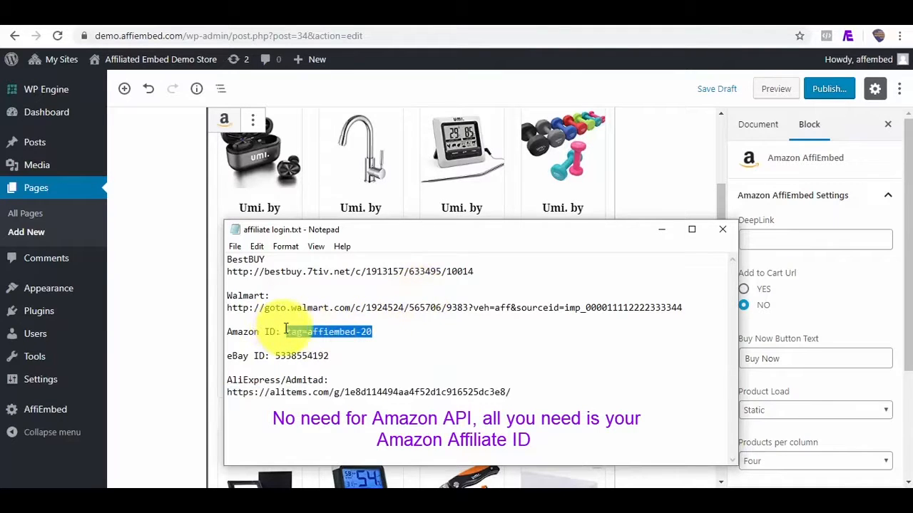
click(794, 240)
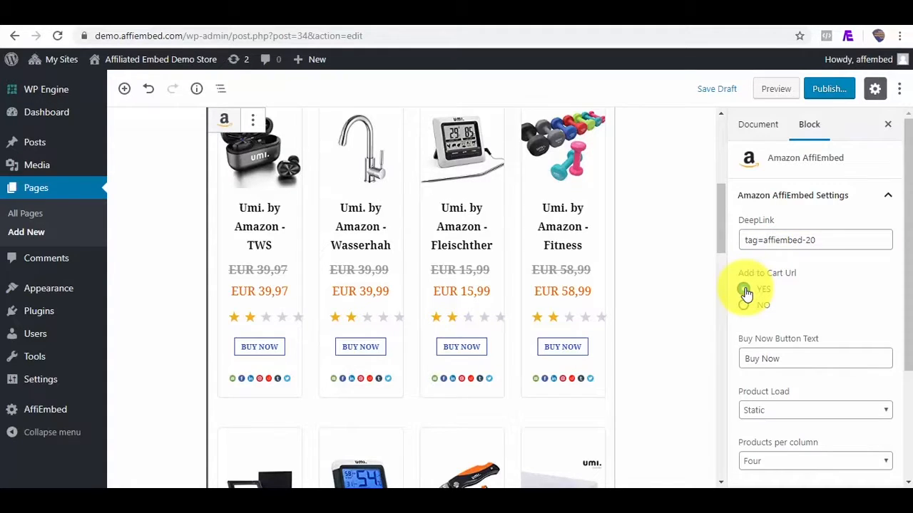
Enable the Add to Cart URL for the Amazon AffiEmbed block and set its button text to "Add to cart".
click(743, 290)
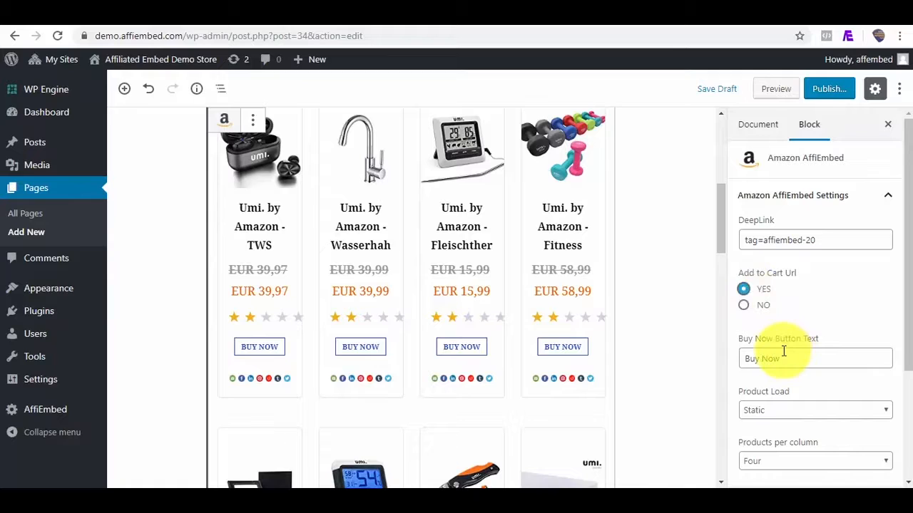
text(A)
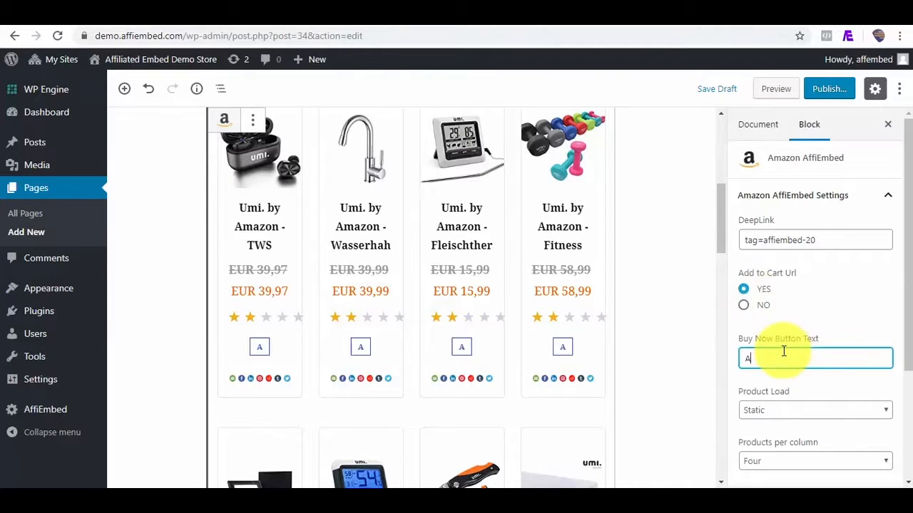
text(dd to cart)
Set the Amazon AffiEmbed block's products per column to Three.
scroll(909, 305, down, 2)
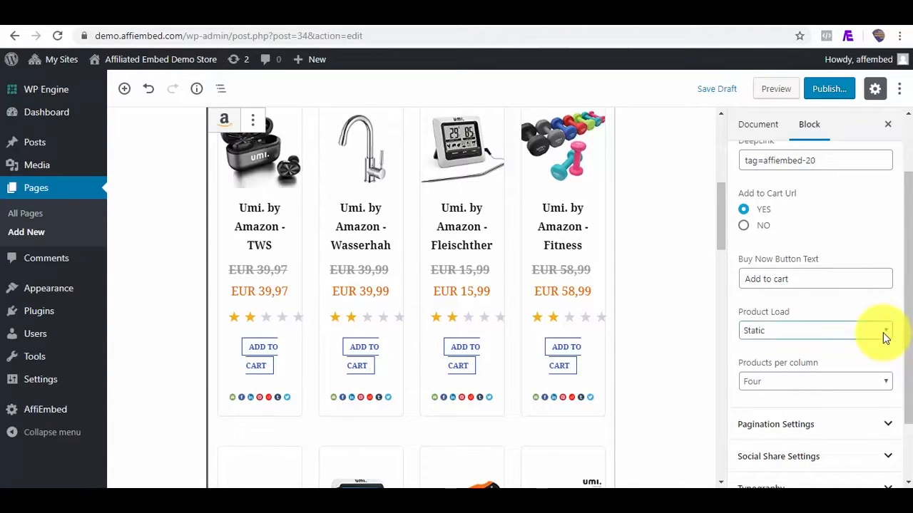
scroll(890, 371, down, 1)
click(888, 352)
click(856, 391)
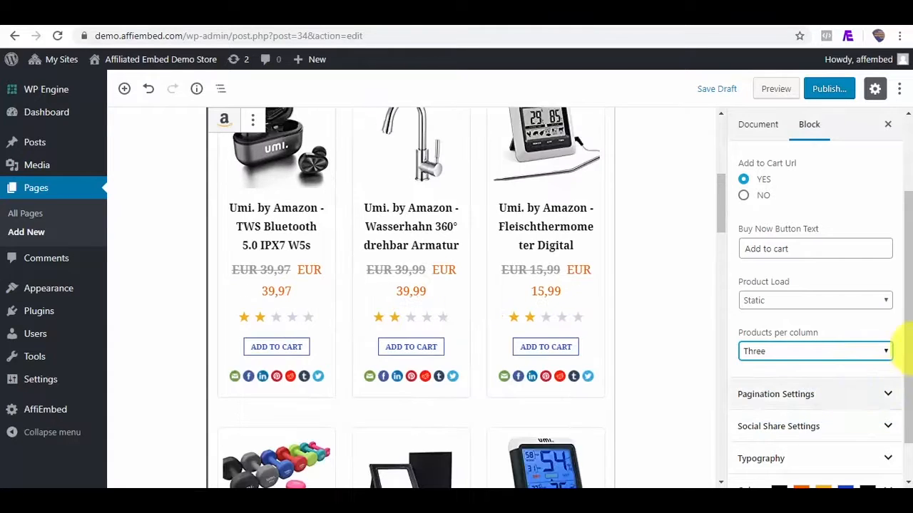
Publish the Amazon Germany page.
scroll(902, 351, down, 2)
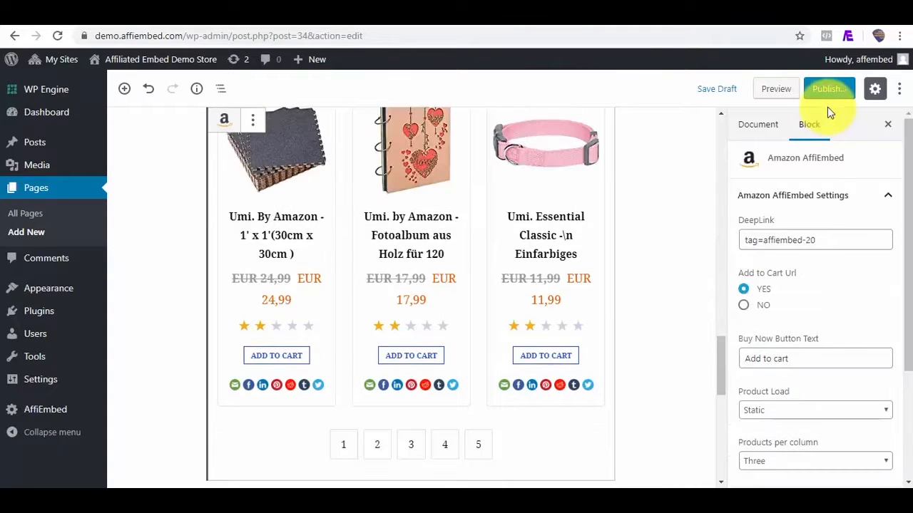
click(827, 88)
click(828, 89)
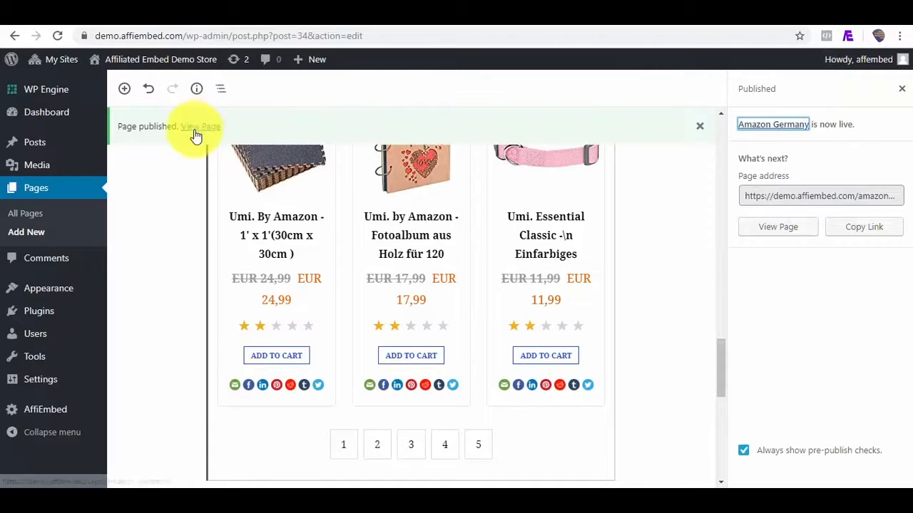
Open the published Amazon Germany page in a new tab and look through its products and pagination, including page 2.
right_click(197, 135)
click(222, 139)
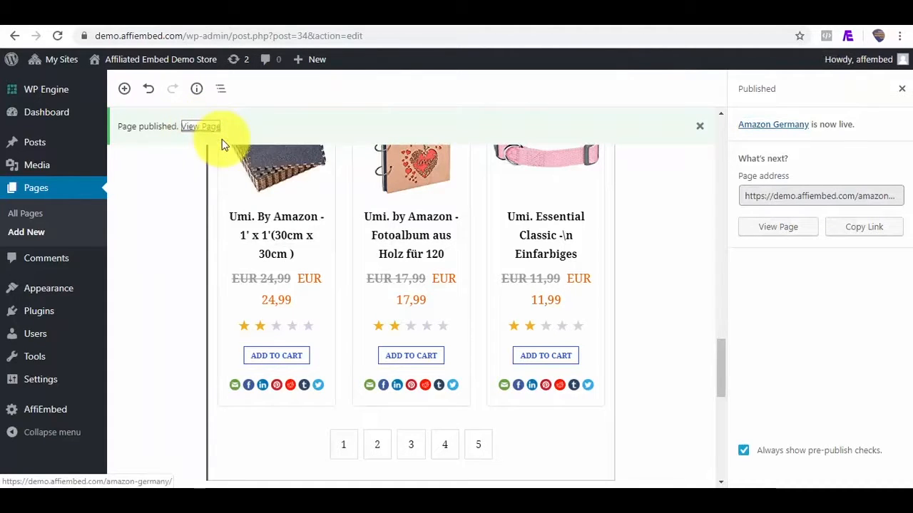
click(725, 25)
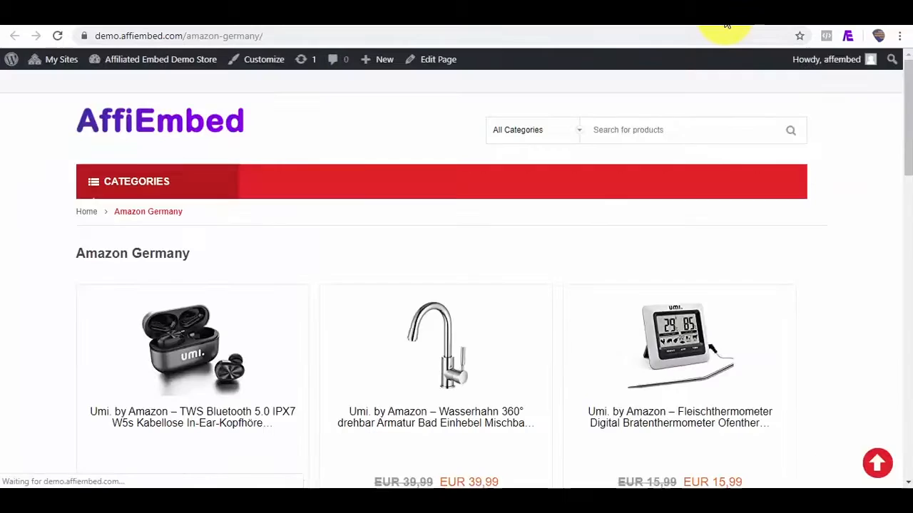
drag(903, 143, 899, 194)
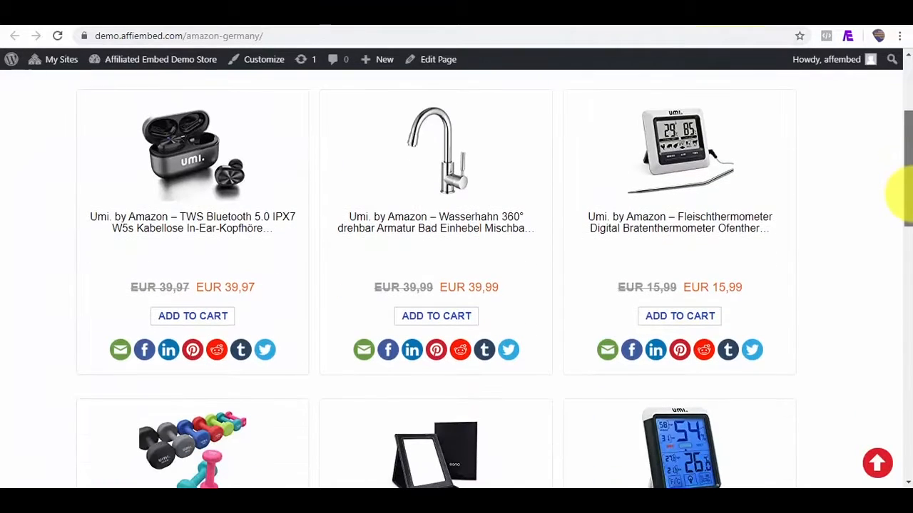
scroll(899, 224, down, 2)
drag(908, 246, 899, 467)
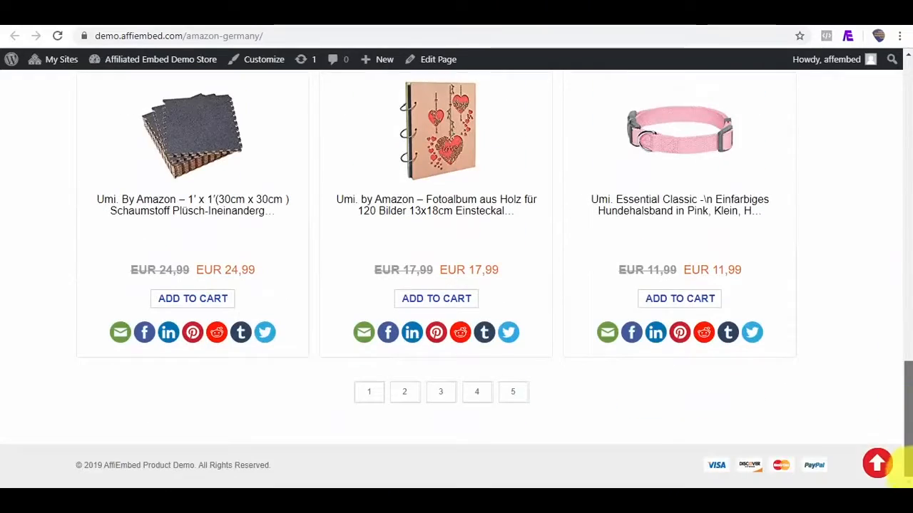
click(407, 402)
drag(909, 128, 907, 183)
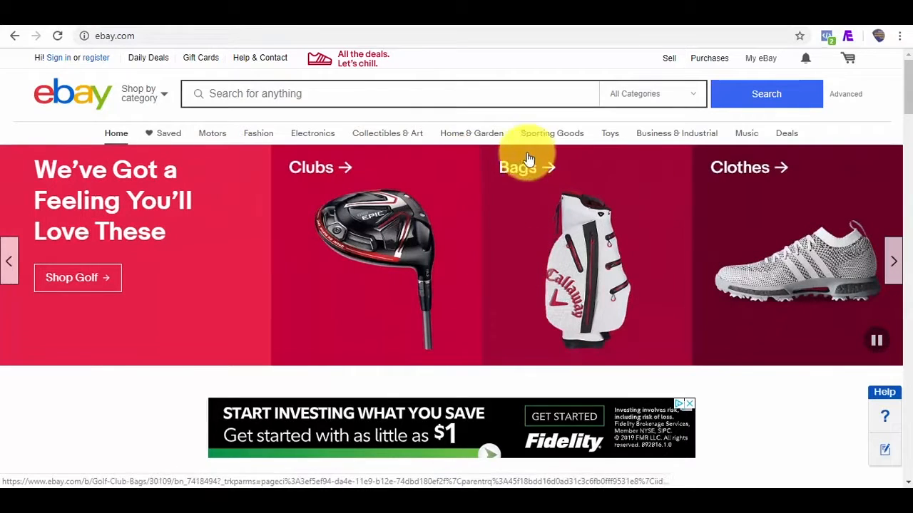
Insert an Ebay AffiEmbed block above the Amazon block in the page editor and set its website to eBay France.
click(550, 13)
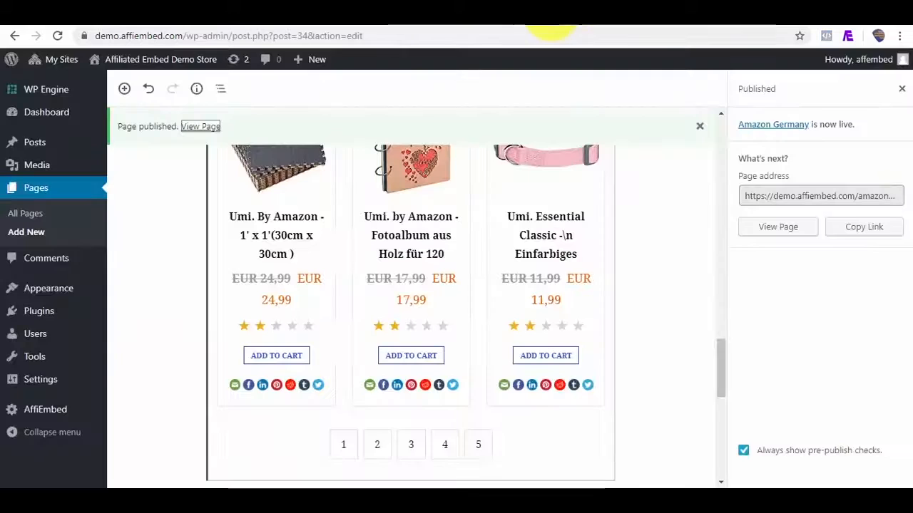
drag(718, 362, 719, 126)
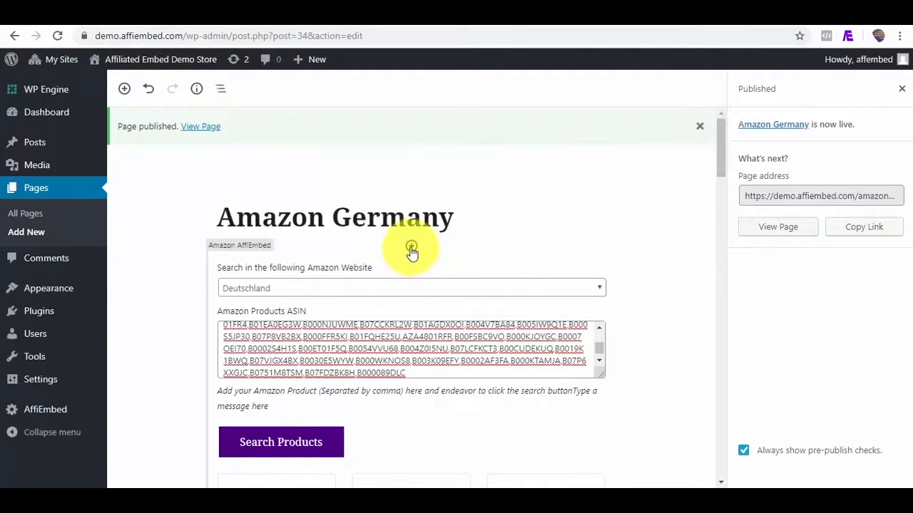
click(412, 247)
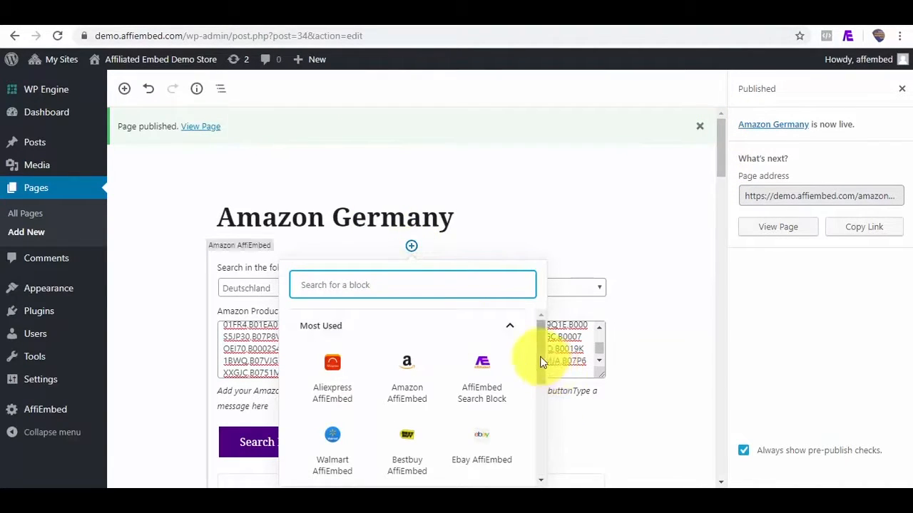
drag(541, 362, 540, 383)
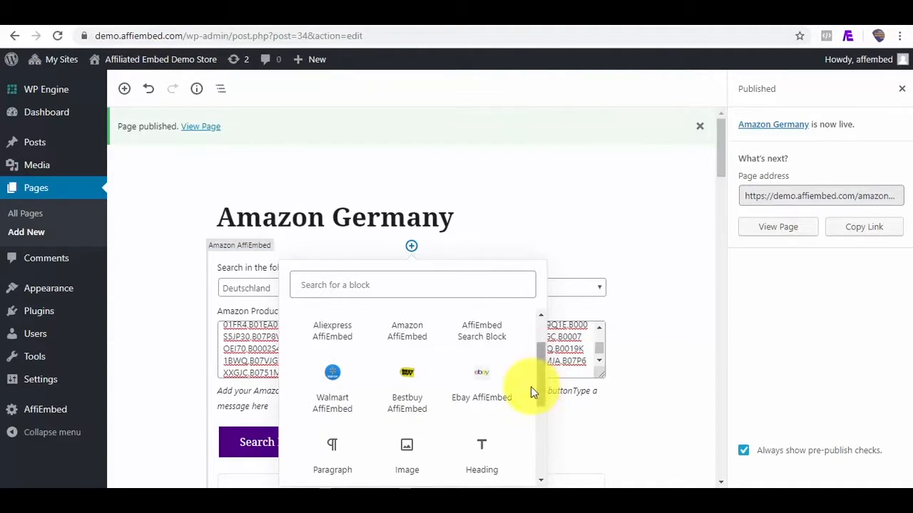
click(492, 393)
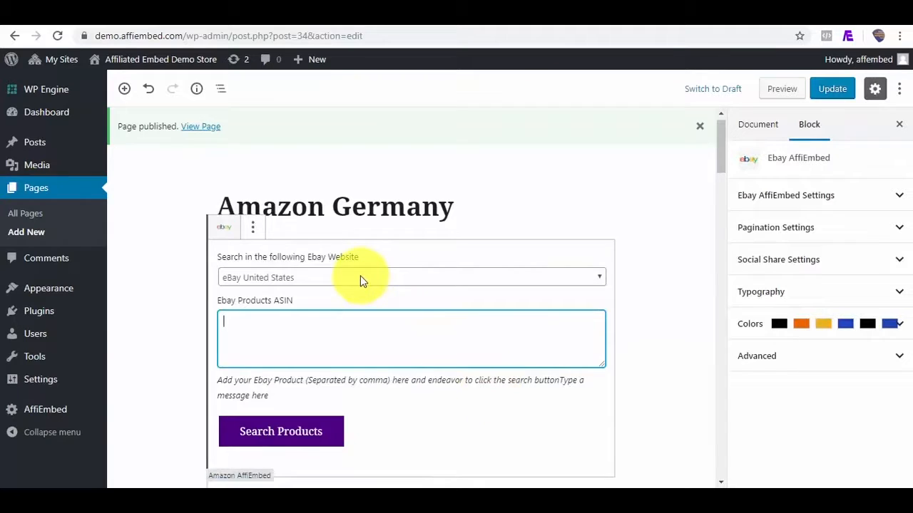
click(360, 278)
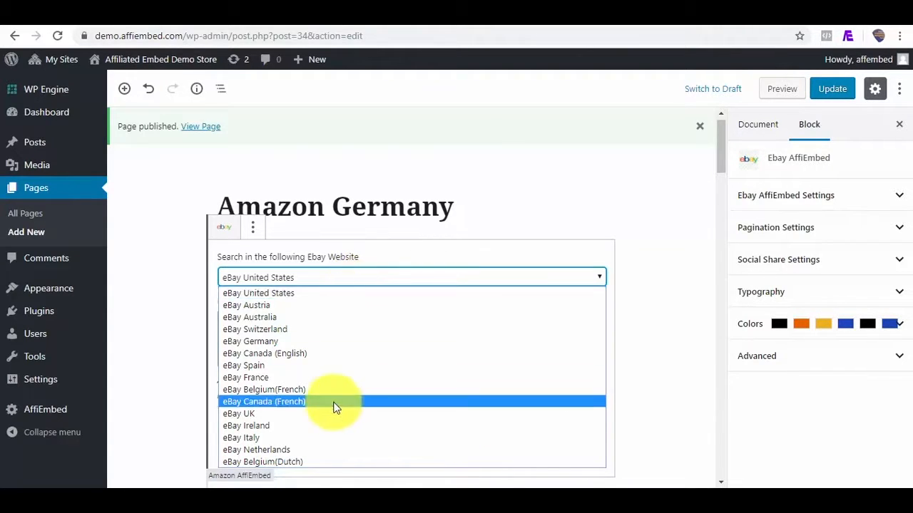
click(302, 382)
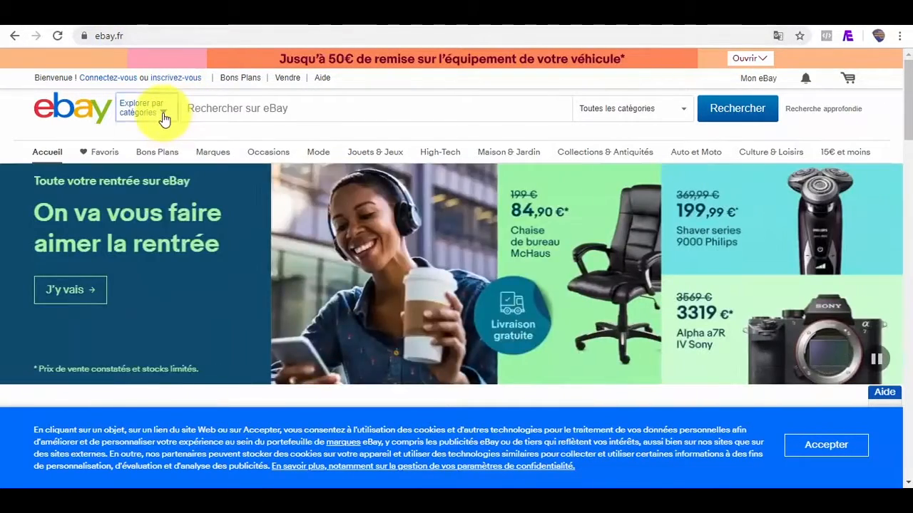
Open the "Peluches et doudous" baby category on ebay.fr and load its product listings.
click(163, 120)
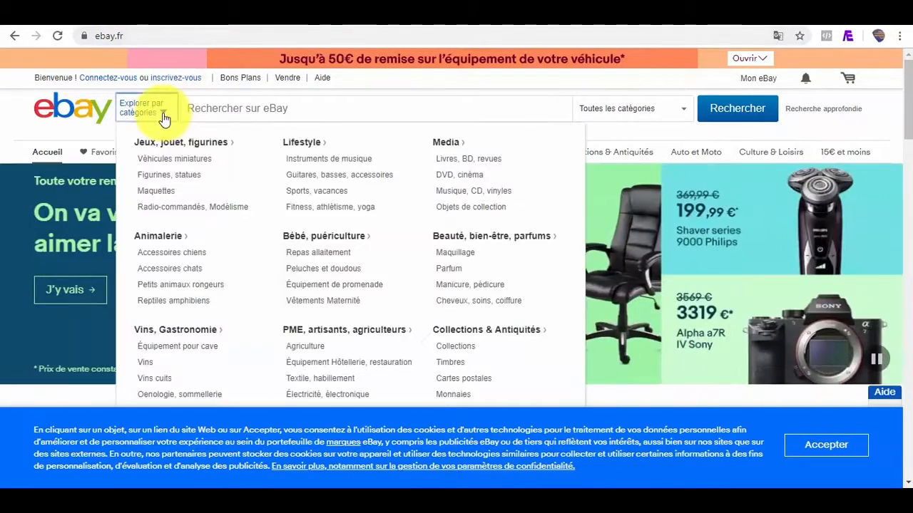
click(319, 274)
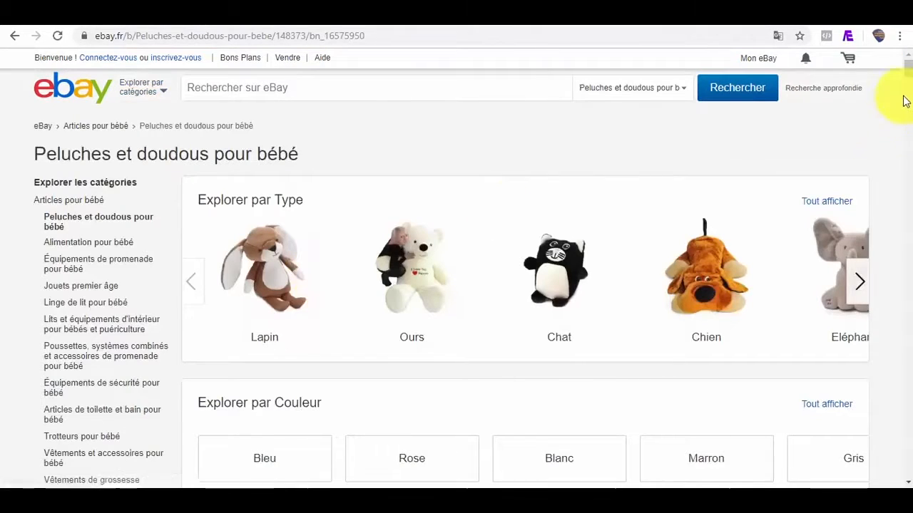
drag(910, 78, 910, 331)
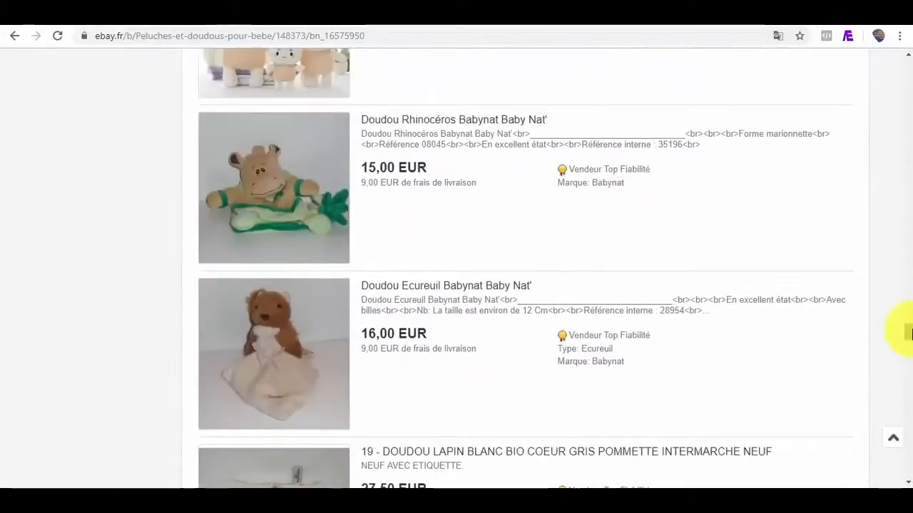
Collect the listed eBay product IDs with the AffiEmbed extension set to eBay and copy them.
click(847, 35)
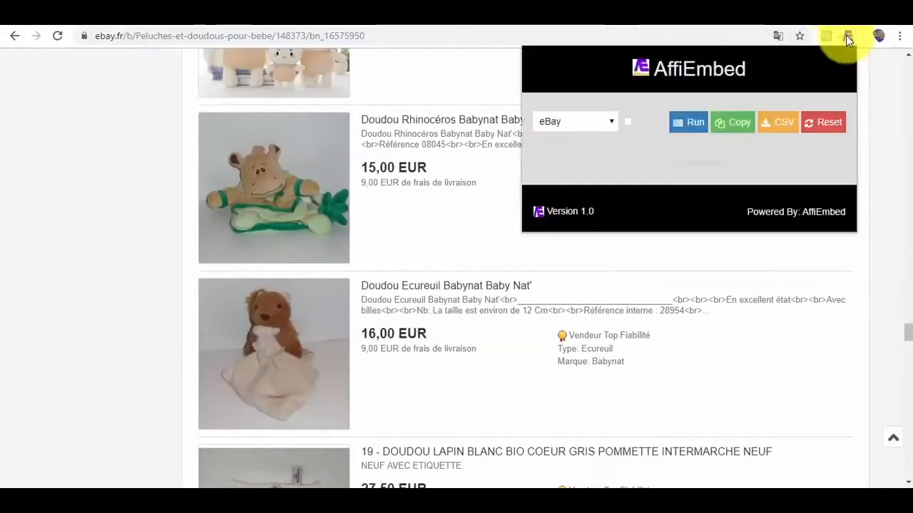
click(697, 132)
drag(908, 329, 906, 125)
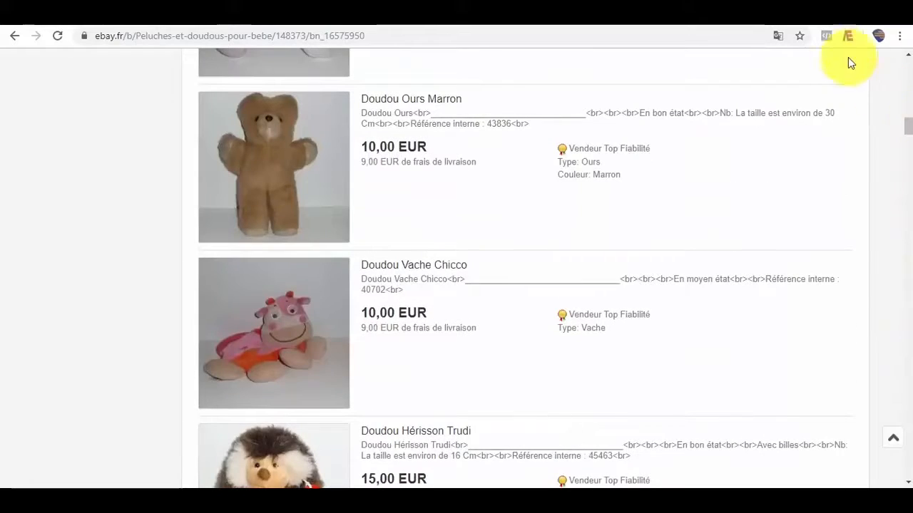
click(847, 41)
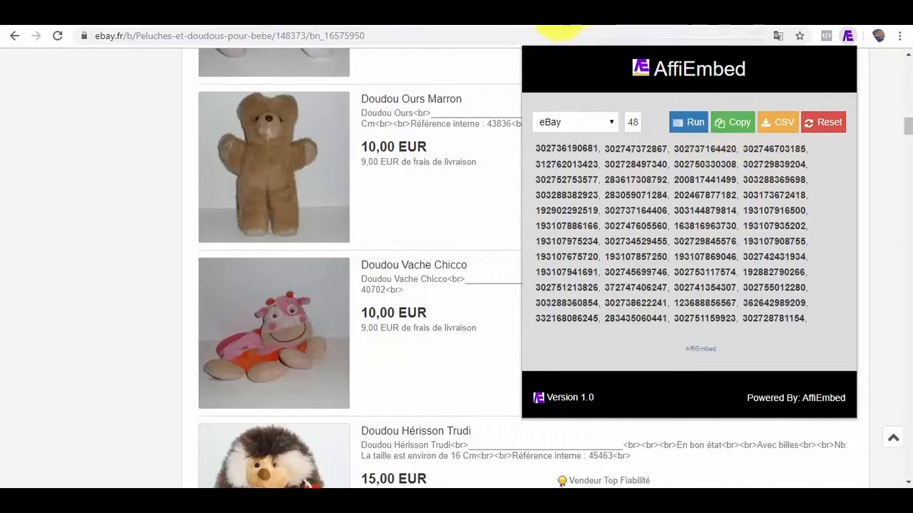
Paste the copied product IDs into the Ebay AffiEmbed block and search for the products.
click(560, 26)
click(261, 338)
key(ctrl+v)
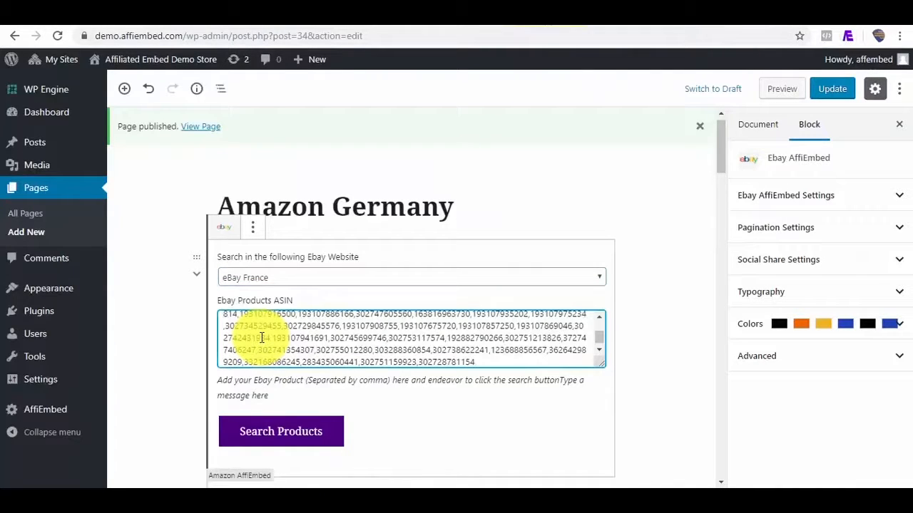
click(263, 433)
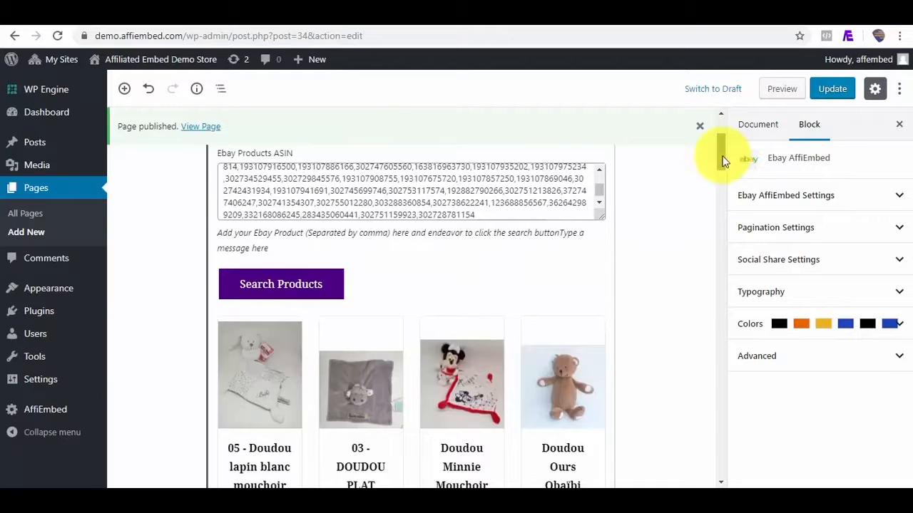
drag(722, 155, 731, 158)
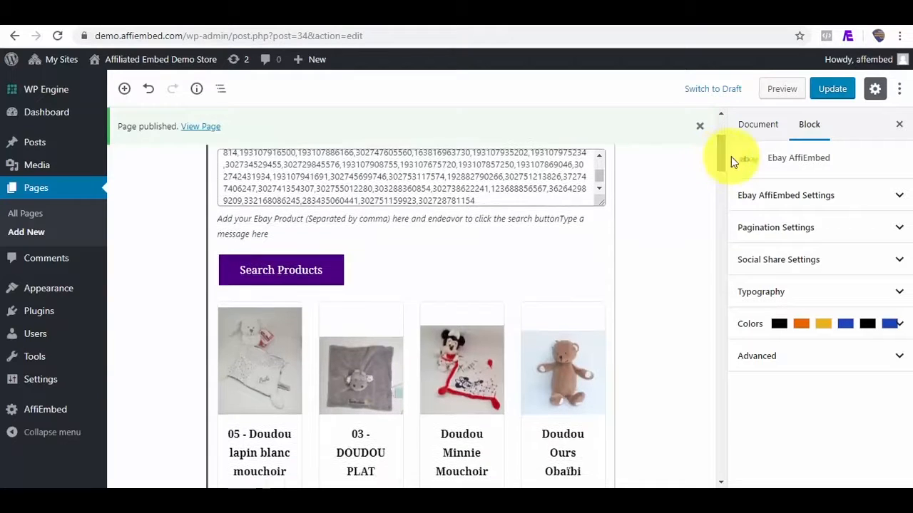
Copy the eBay campaign ID from the affiliate login.txt notes into the Ebay AffiEmbed block's DeepLink setting.
click(900, 205)
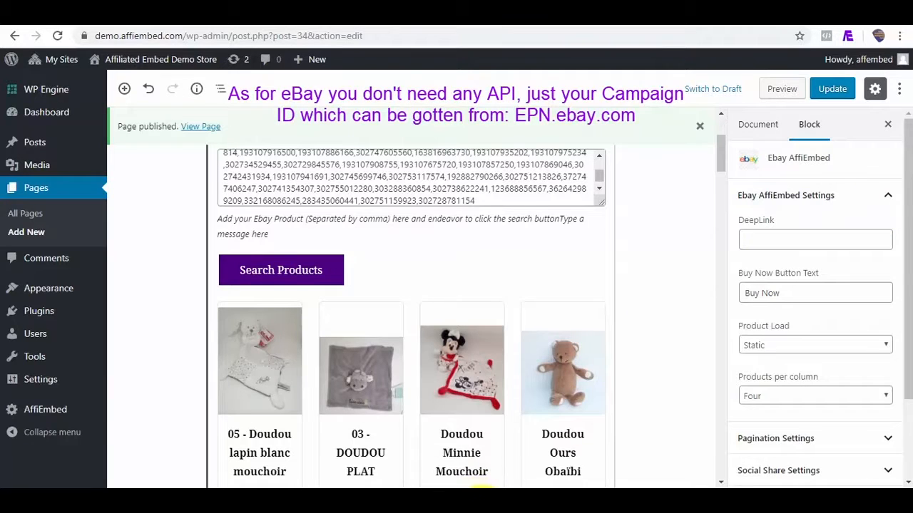
click(480, 505)
click(342, 356)
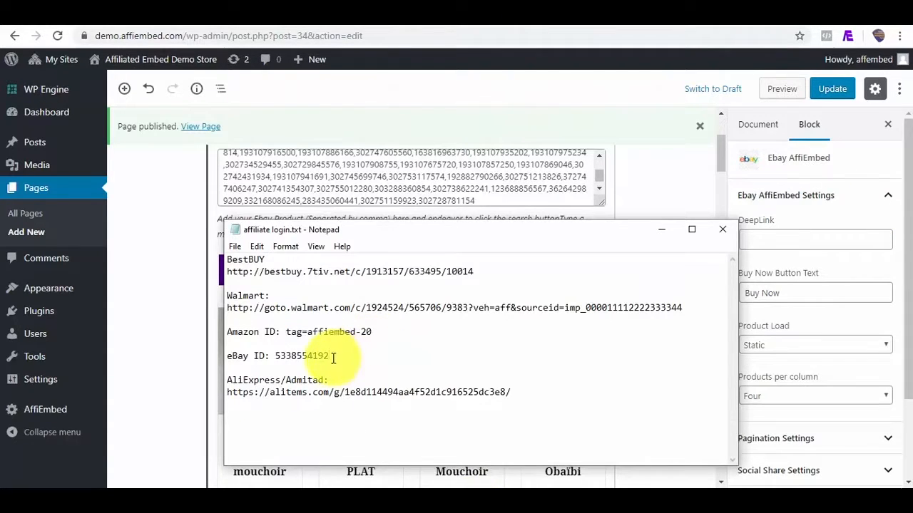
drag(333, 358, 279, 358)
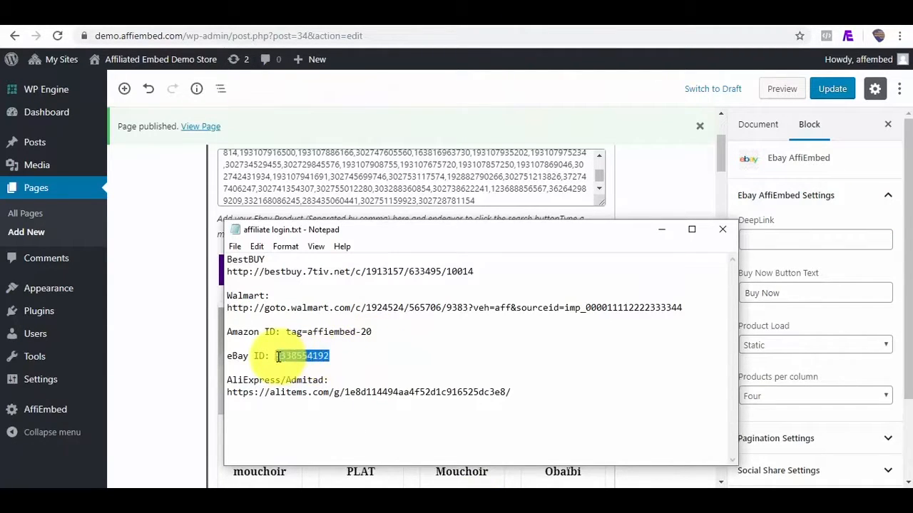
click(661, 229)
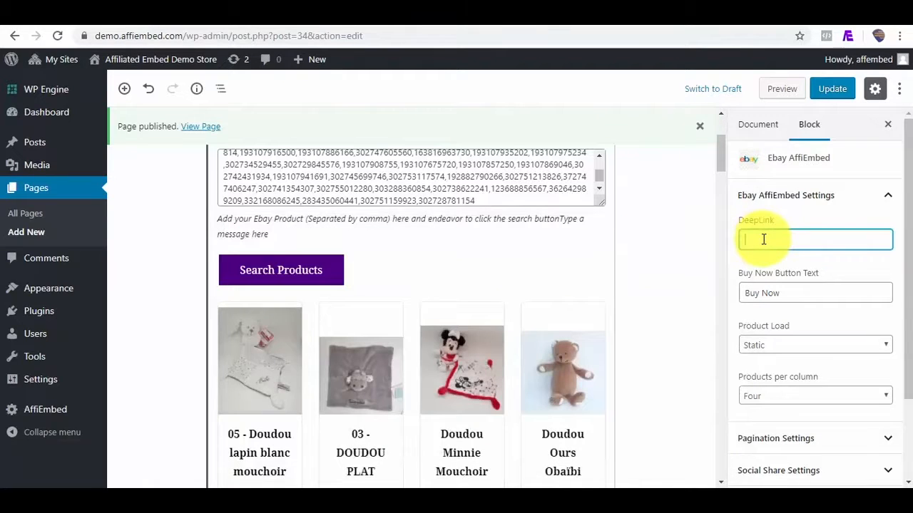
scroll(896, 315, down, 2)
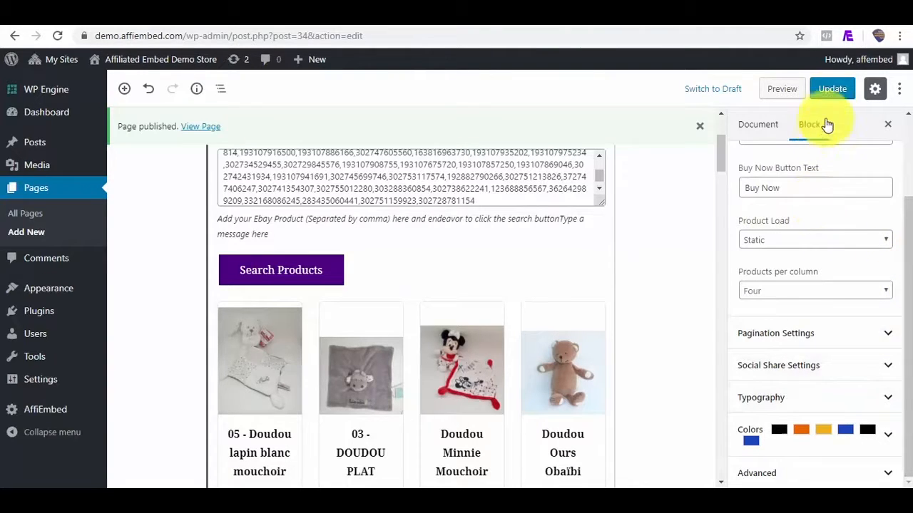
Update the page with the eBay products and open its live version in a new tab.
click(832, 92)
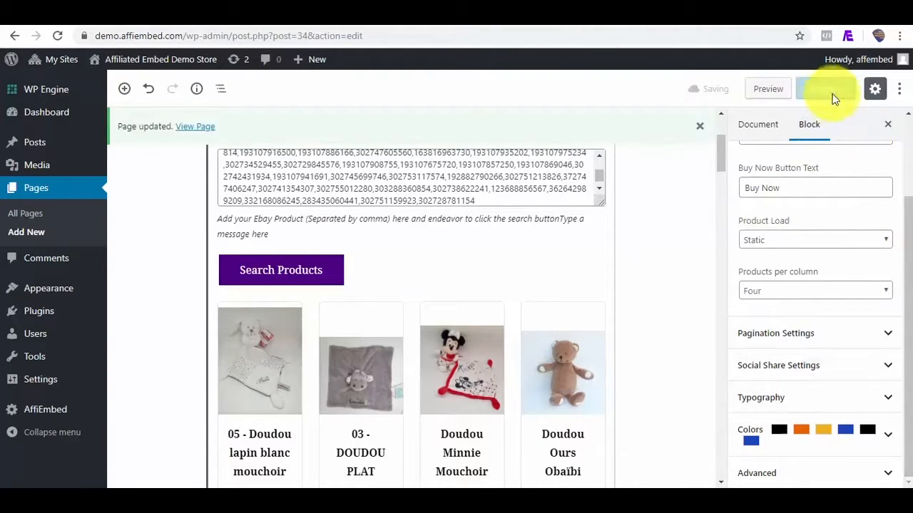
right_click(183, 130)
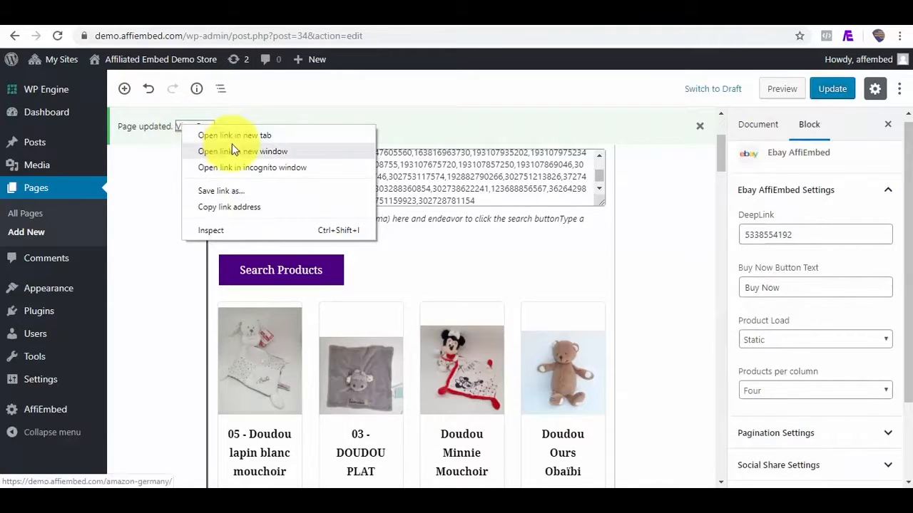
click(229, 136)
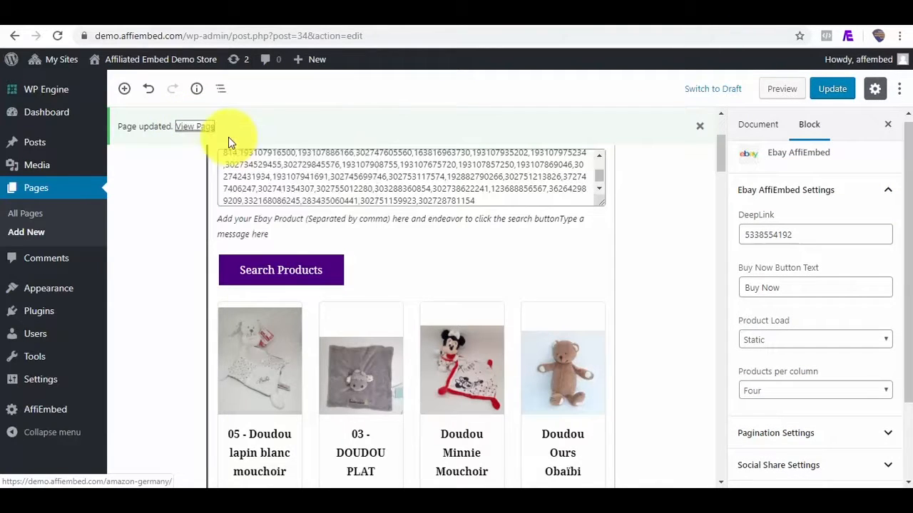
Review the embedded eBay and Amazon products on the live Amazon Germany page and return to the page editor.
click(579, 27)
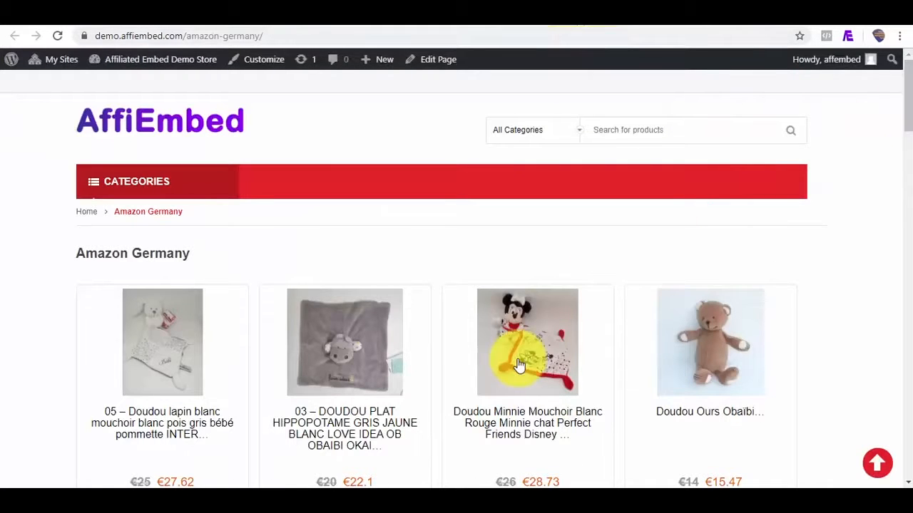
scroll(703, 157, down, 2)
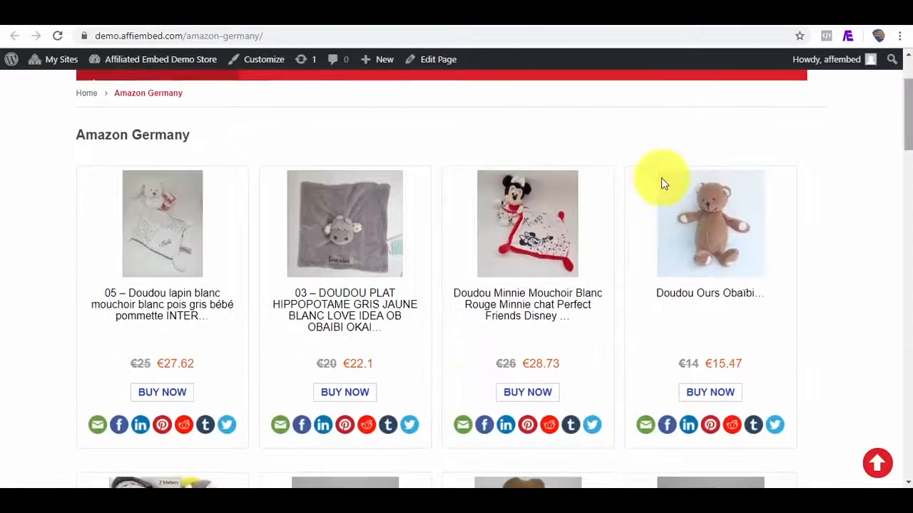
drag(905, 117, 903, 274)
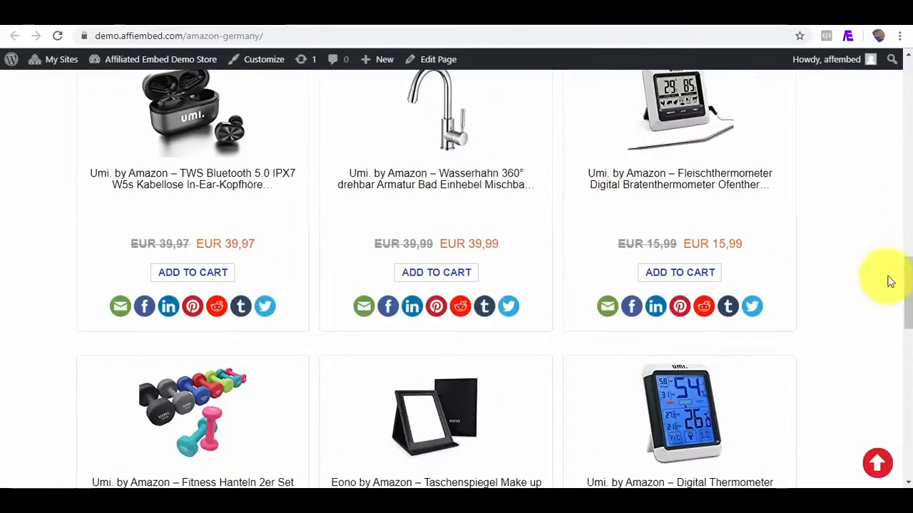
key(ctrl+Tab)
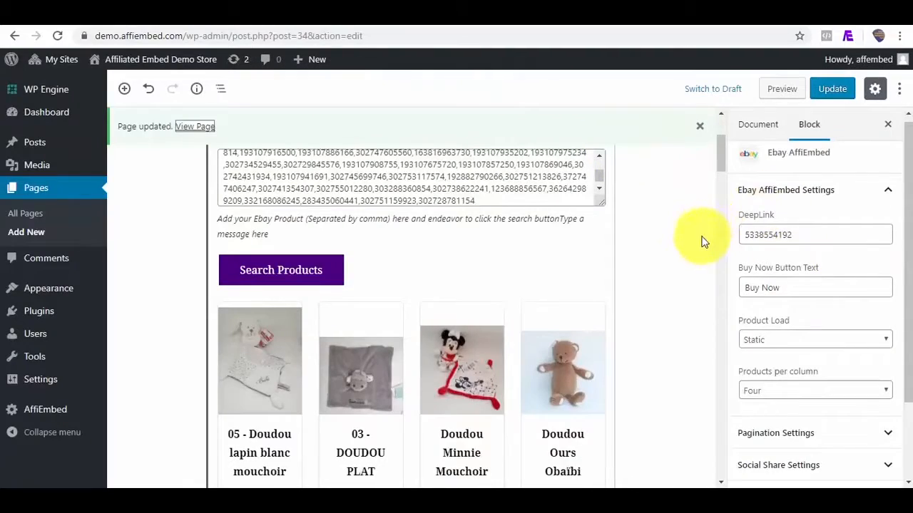
Open impact.com in a new tab and check the Walmart affiliate link in the affiliate login.txt notes.
click(491, 508)
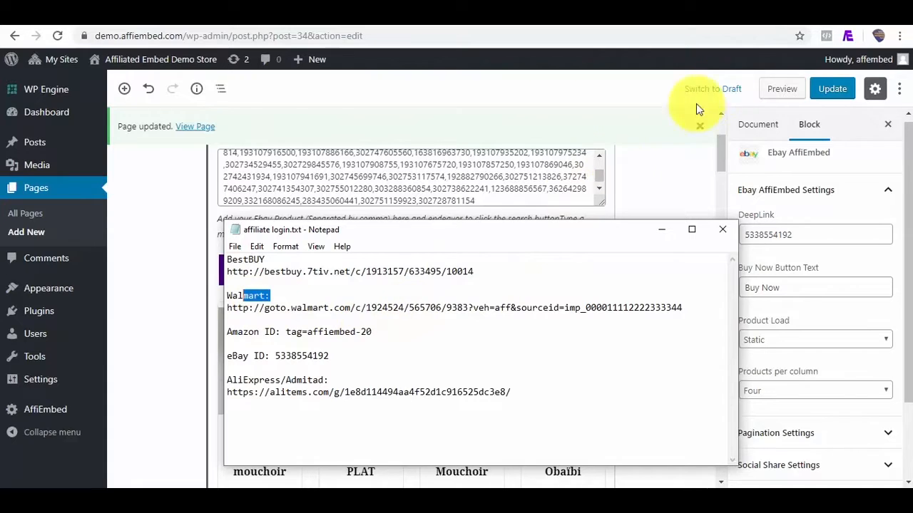
click(776, 14)
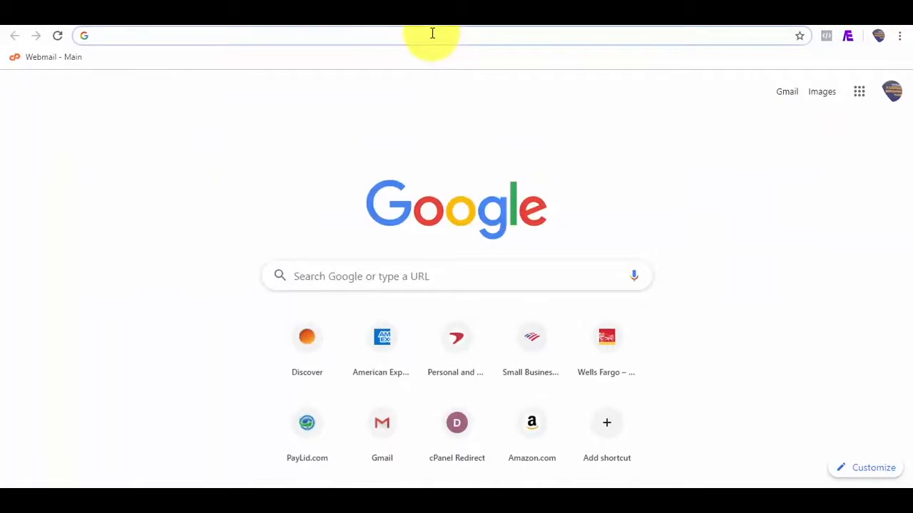
text(impacts)
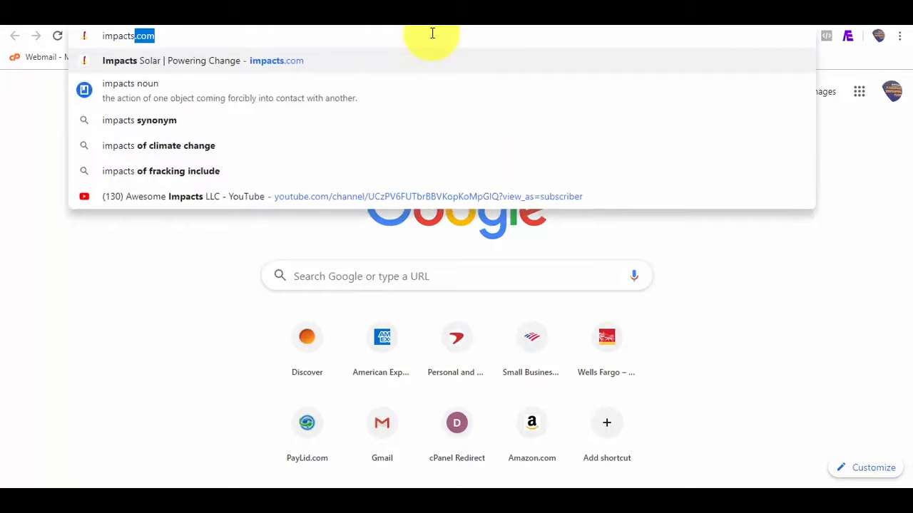
key(BackSpace)
key(BackSpace)
text(.com)
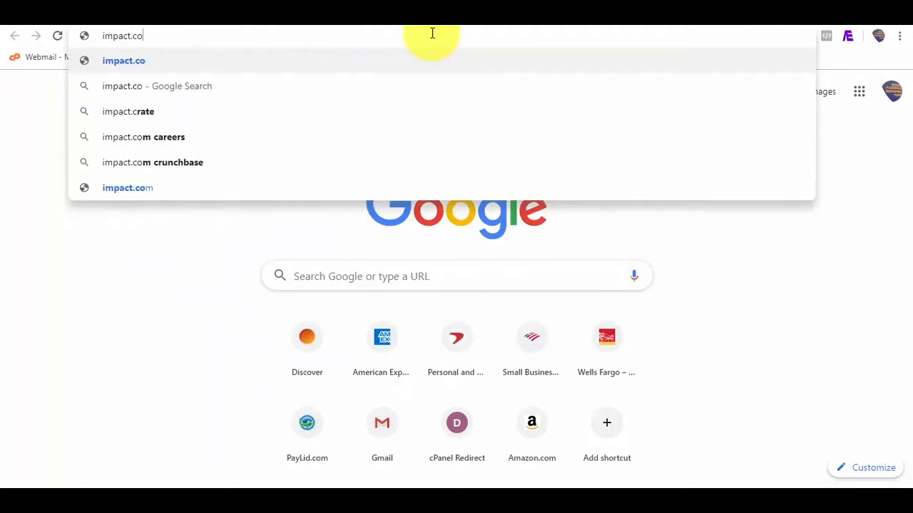
key(Return)
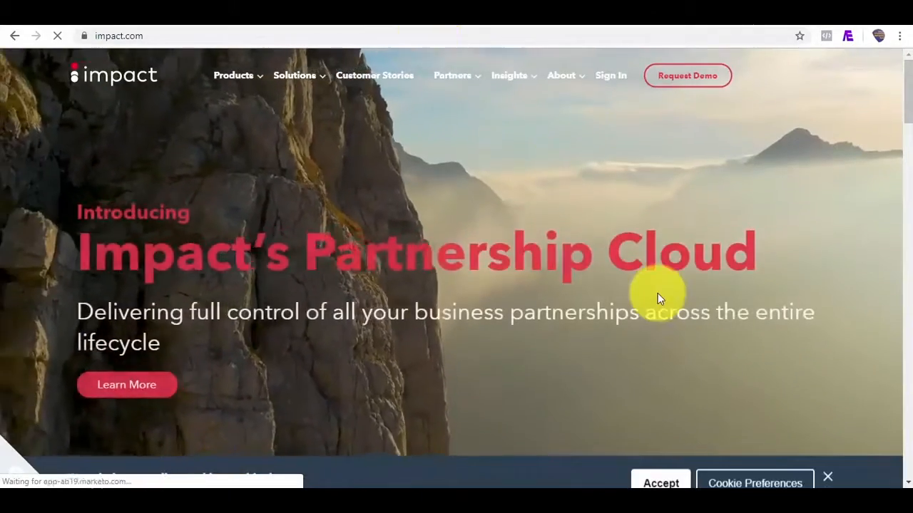
click(486, 505)
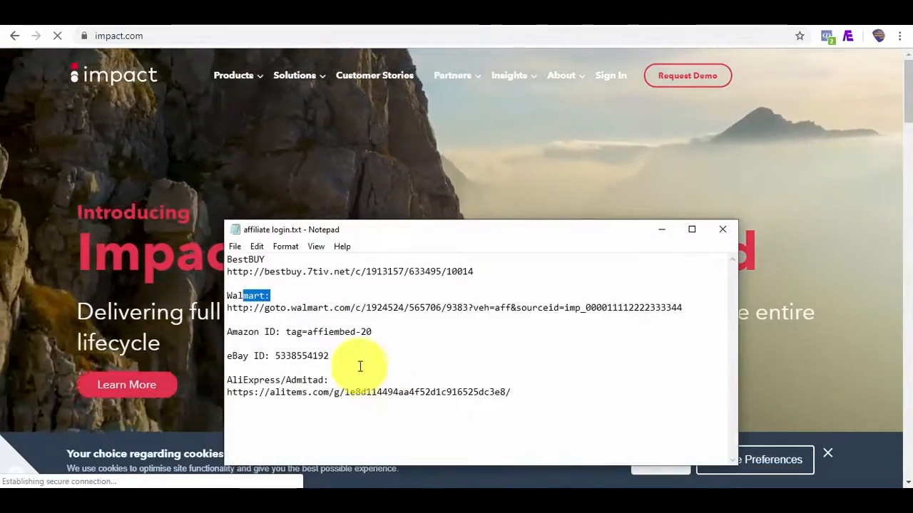
click(368, 307)
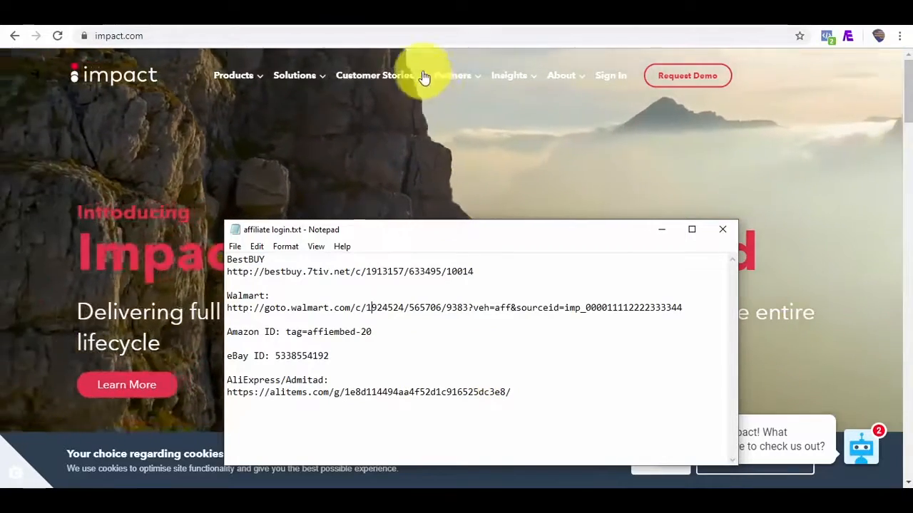
Create a new WordPress post and insert a Walmart AffiEmbed block.
mouse_move(459, 108)
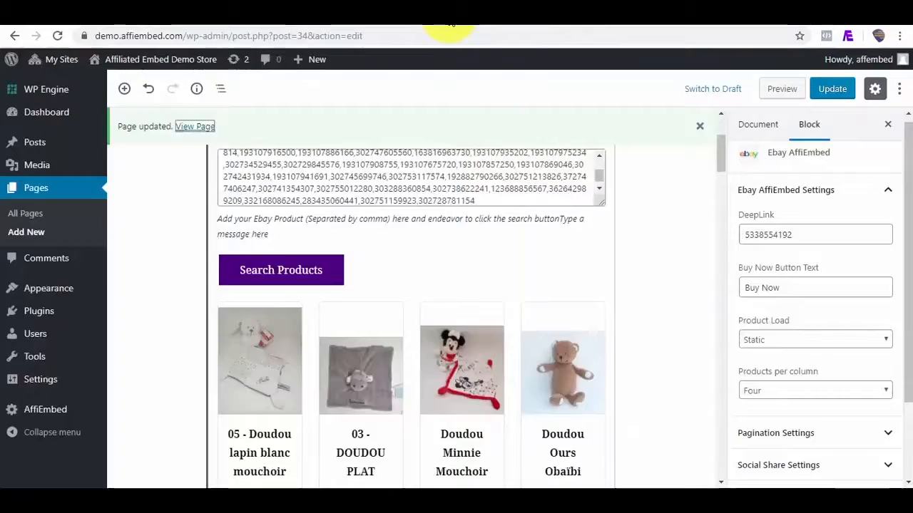
mouse_move(45, 148)
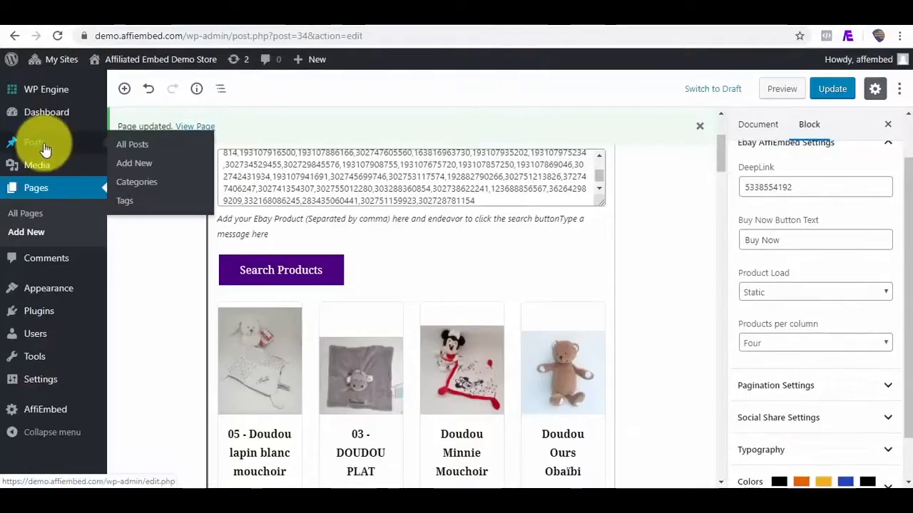
click(133, 165)
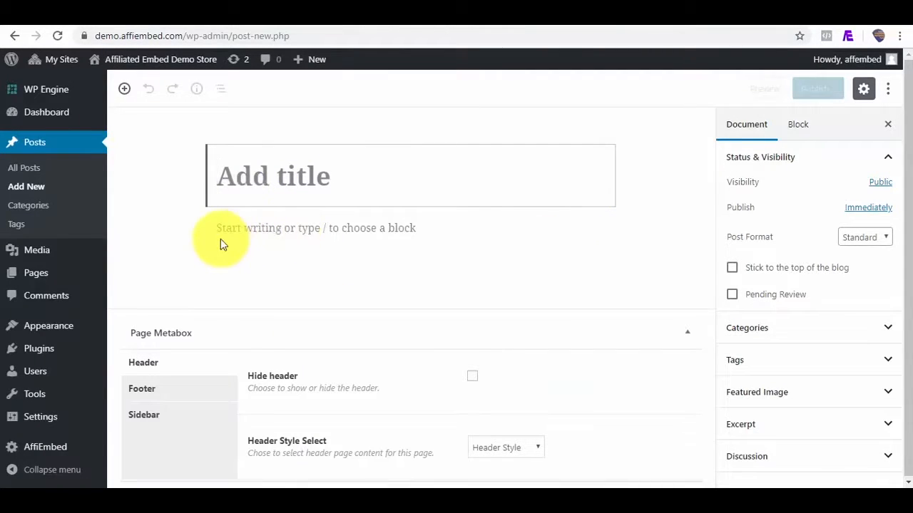
click(187, 229)
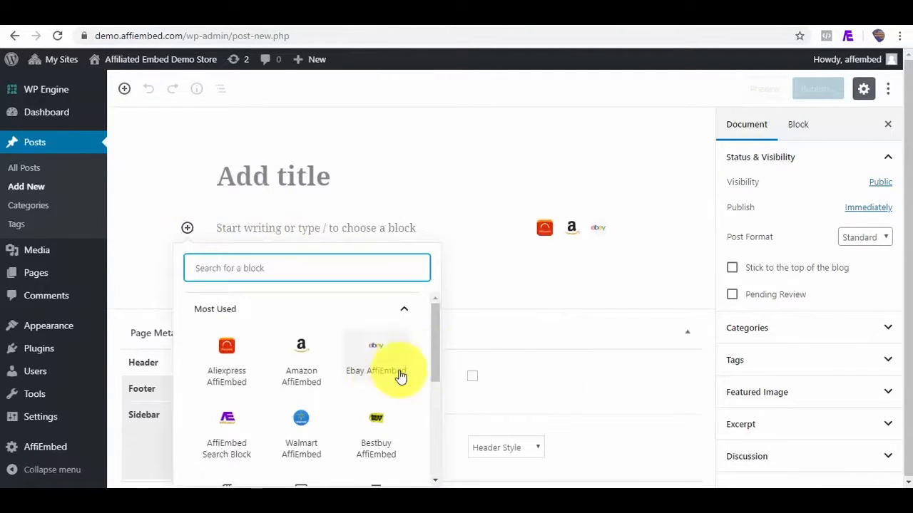
drag(436, 346, 436, 371)
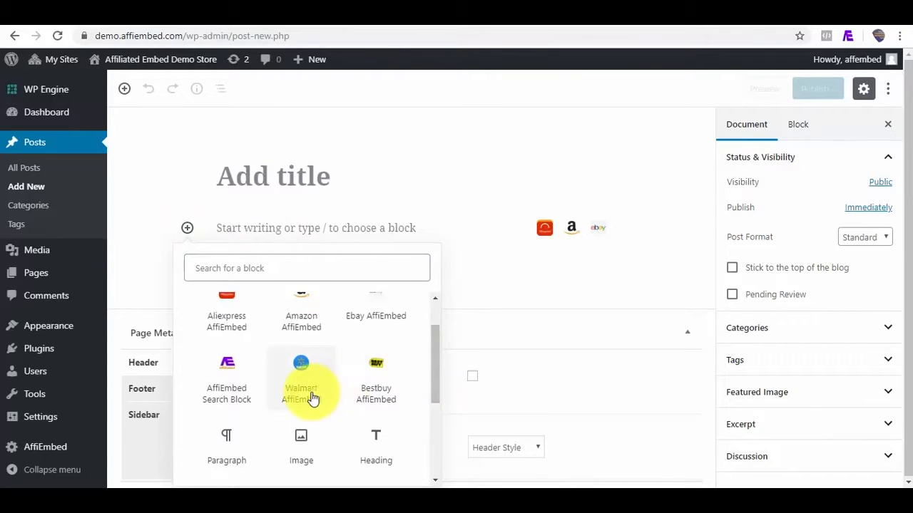
click(312, 397)
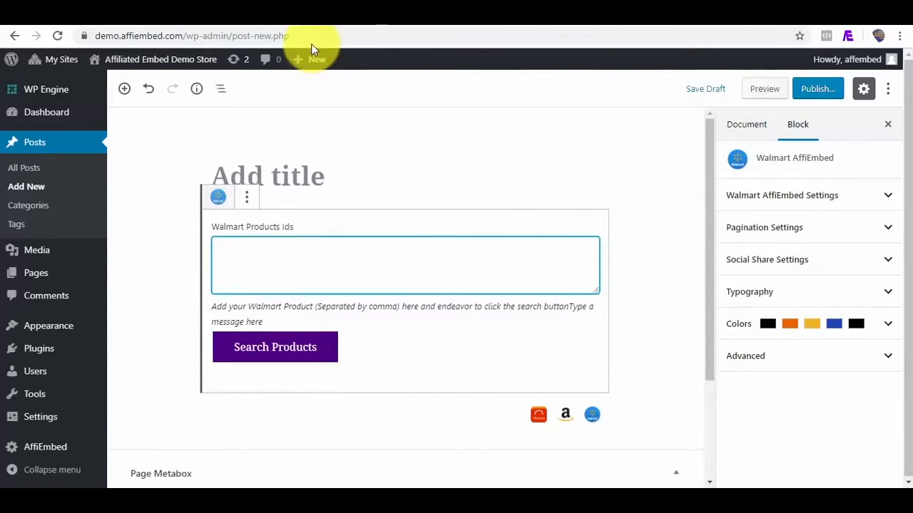
Open walmart.com in a new browser tab.
click(780, 29)
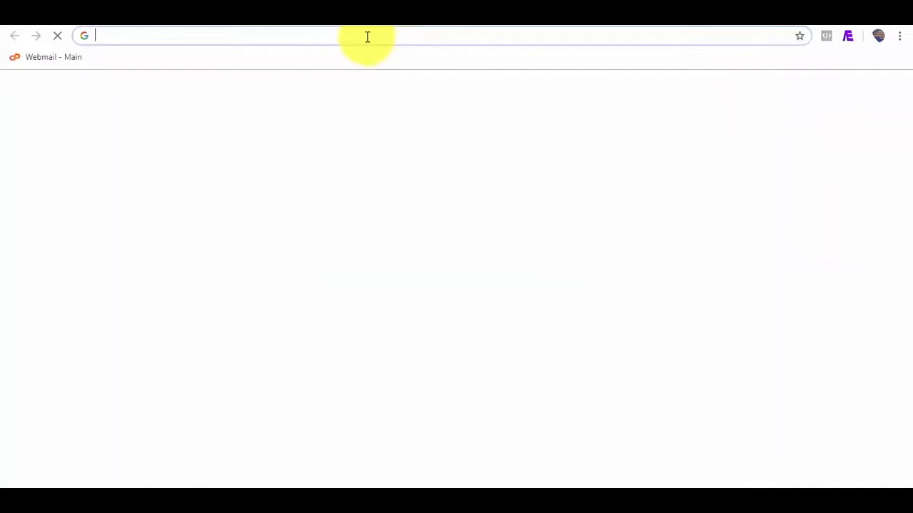
text(walma)
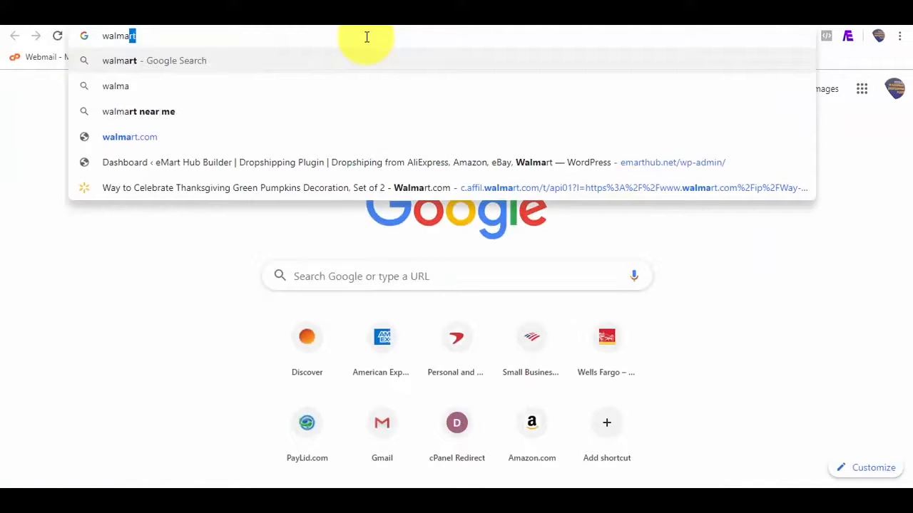
text(rt)
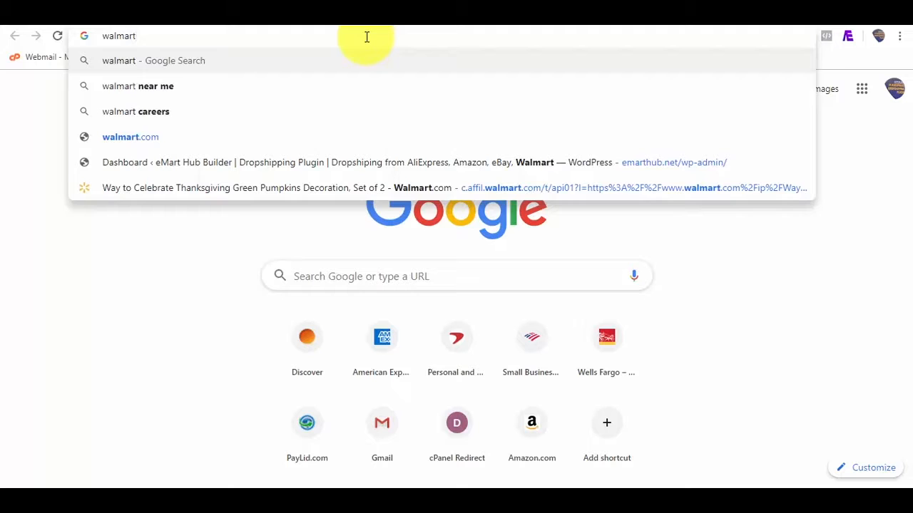
text(.c)
key(Return)
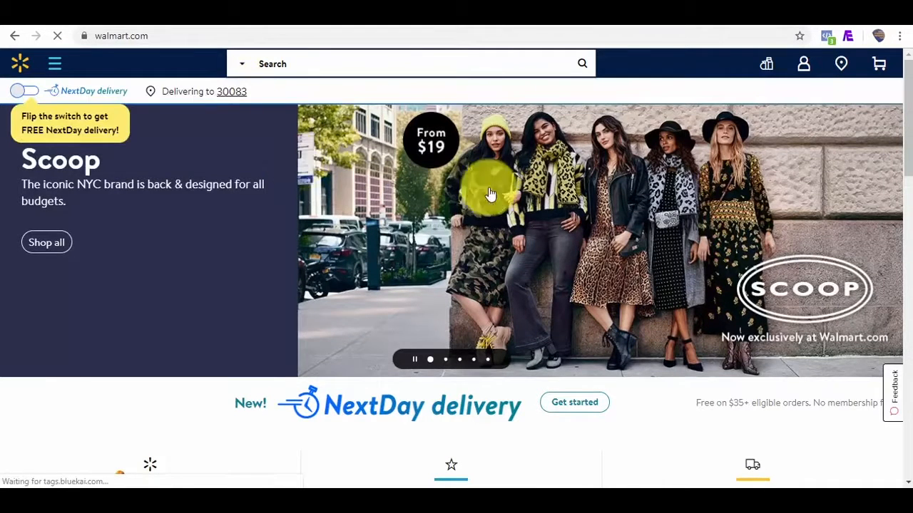
Browse Walmart's Game Time section to the Outdoor Grills category and bring up its product listing.
scroll(900, 171, down, 4)
scroll(900, 191, down, 3)
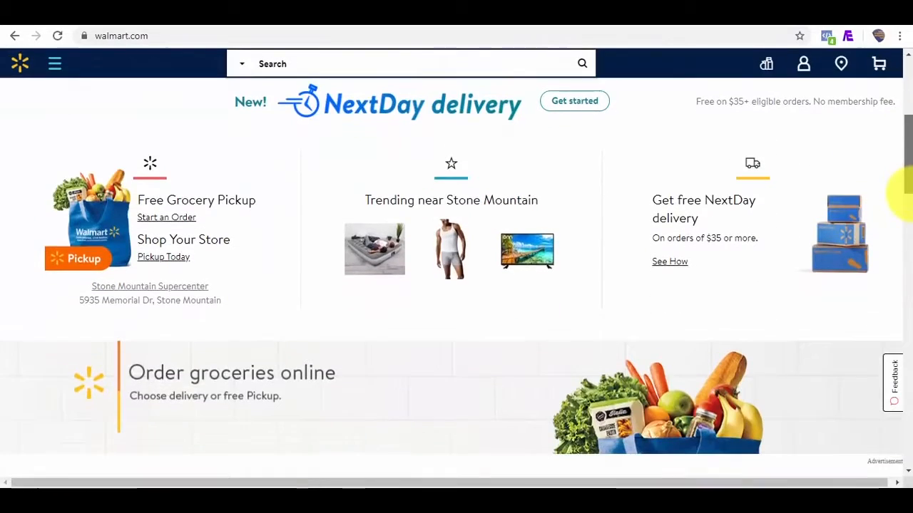
scroll(900, 221, up, 1)
scroll(904, 225, down, 4)
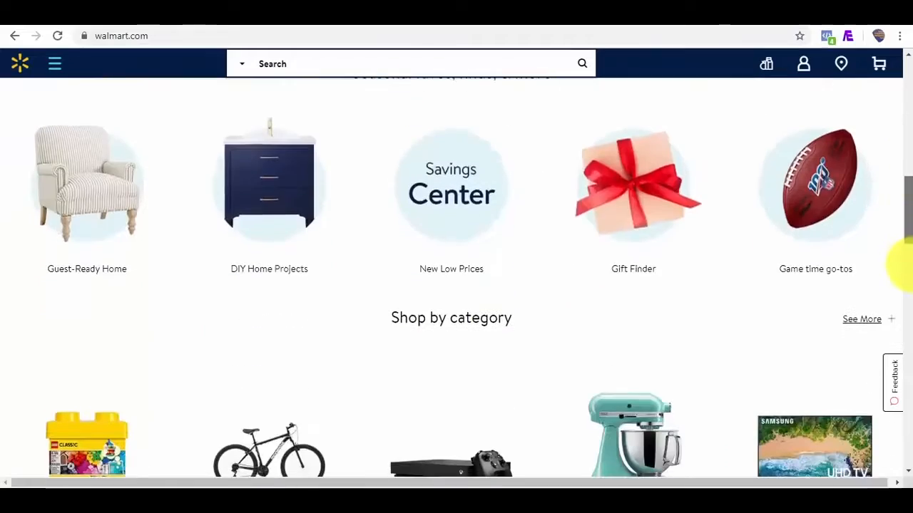
scroll(903, 282, down, 1)
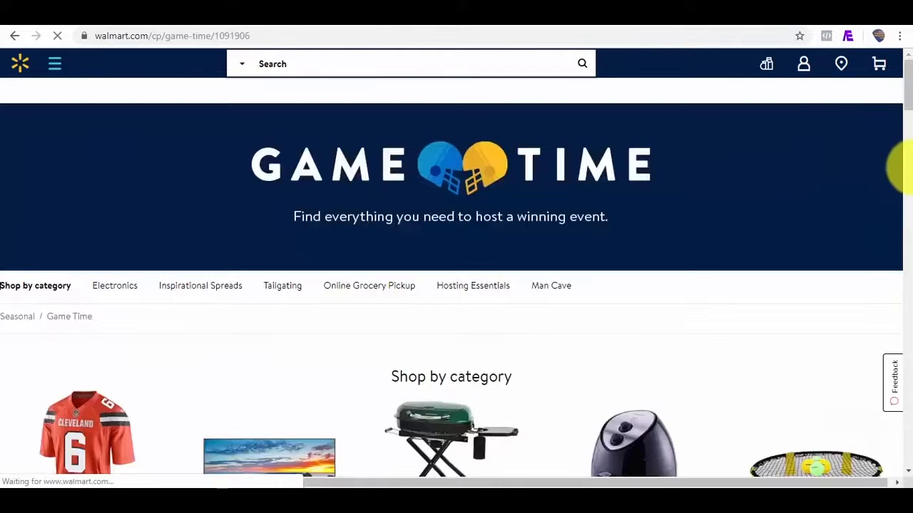
scroll(900, 107, down, 5)
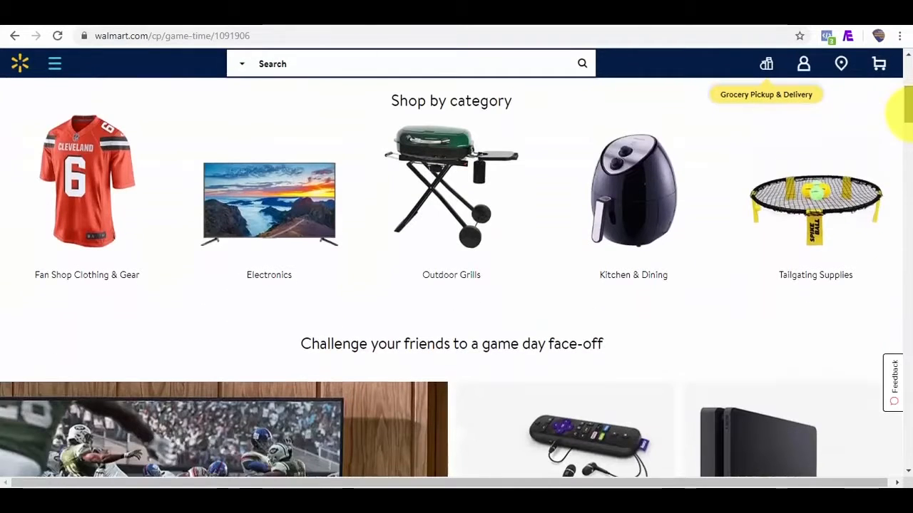
click(449, 262)
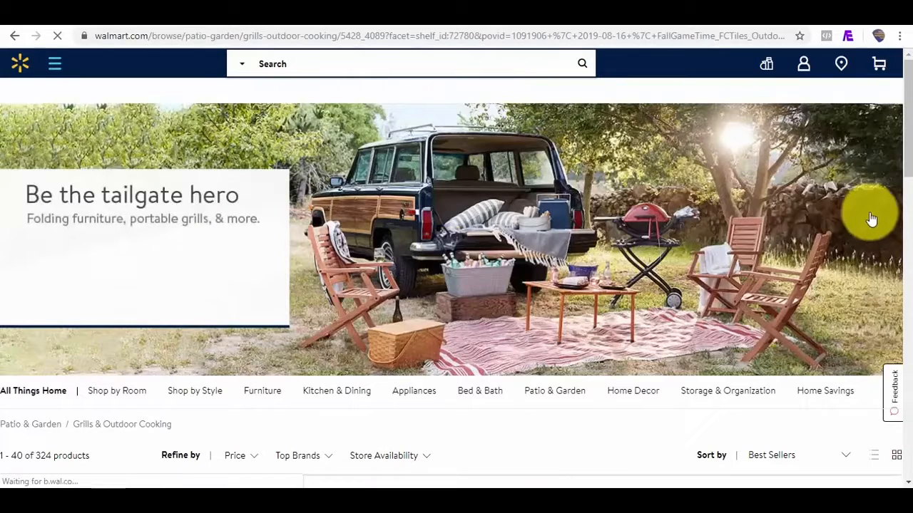
scroll(909, 152, down, 7)
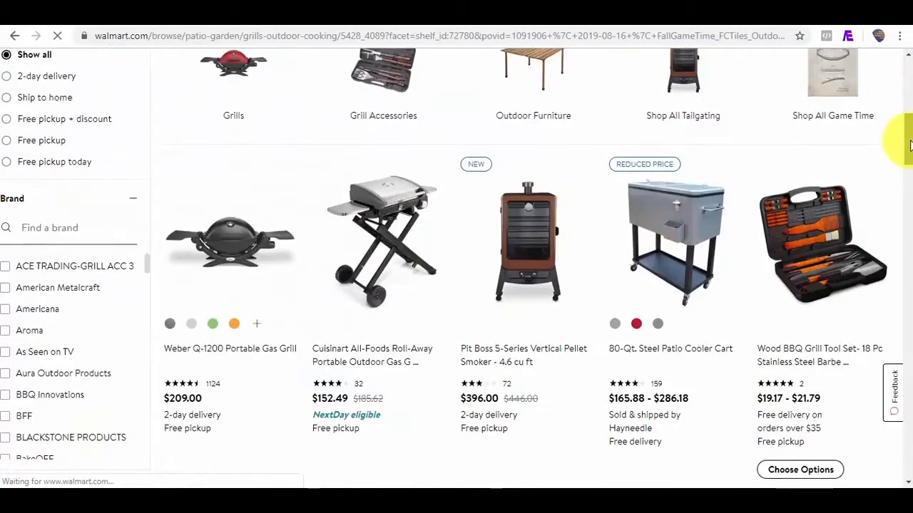
scroll(900, 104, up, 3)
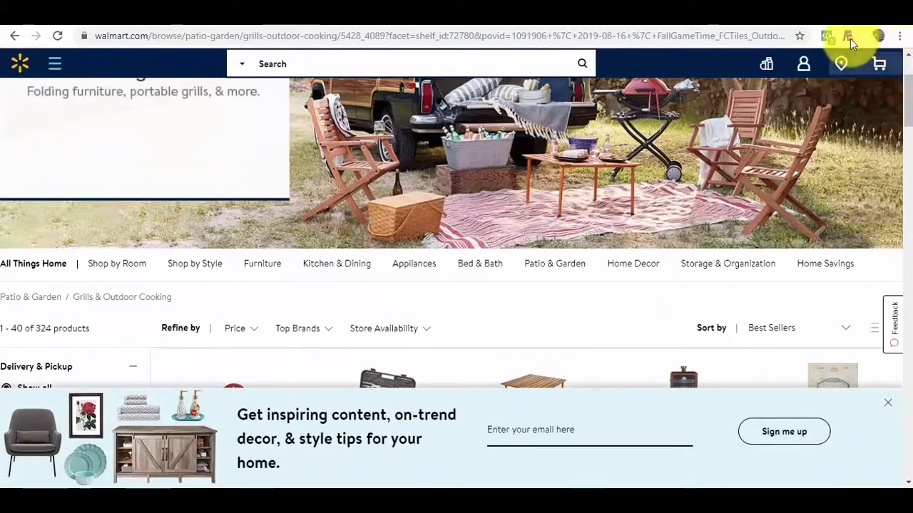
Collect the product IDs from the first three pages of outdoor grills with the AffiEmbed extension set to walmart.com and copy them.
click(848, 38)
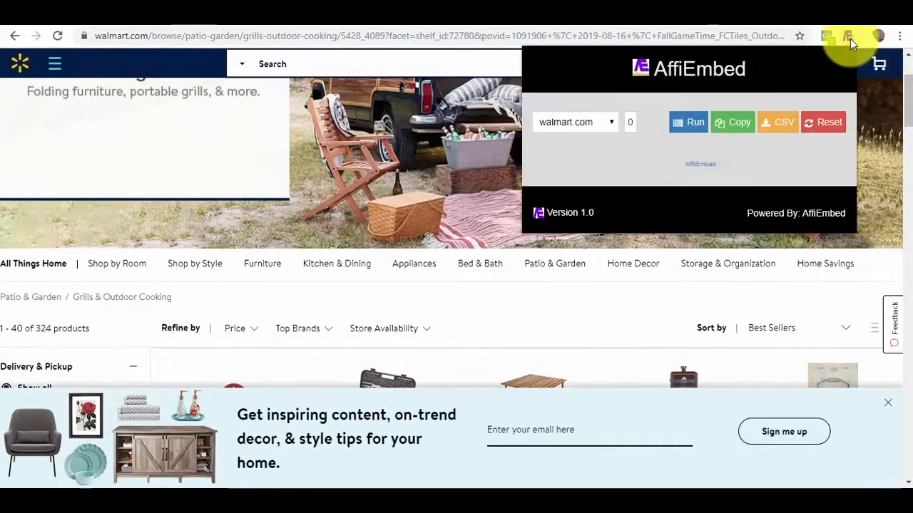
click(695, 123)
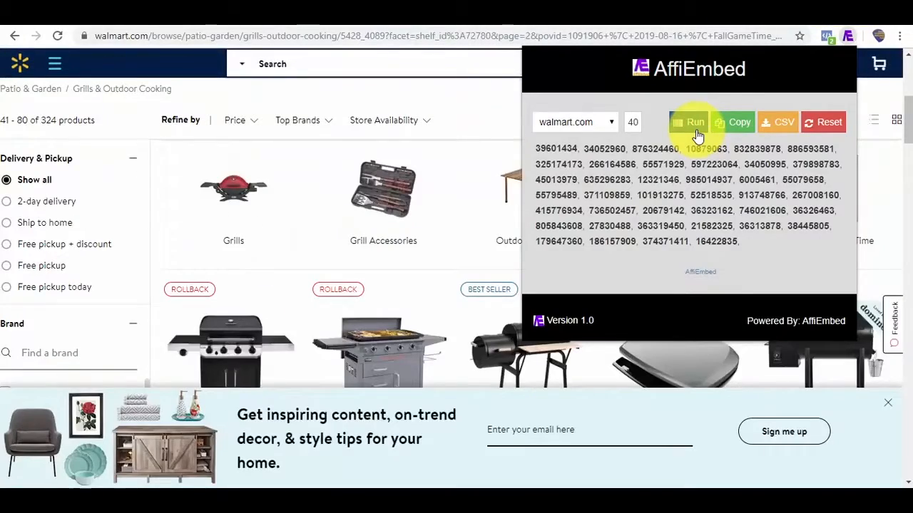
drag(907, 107, 902, 383)
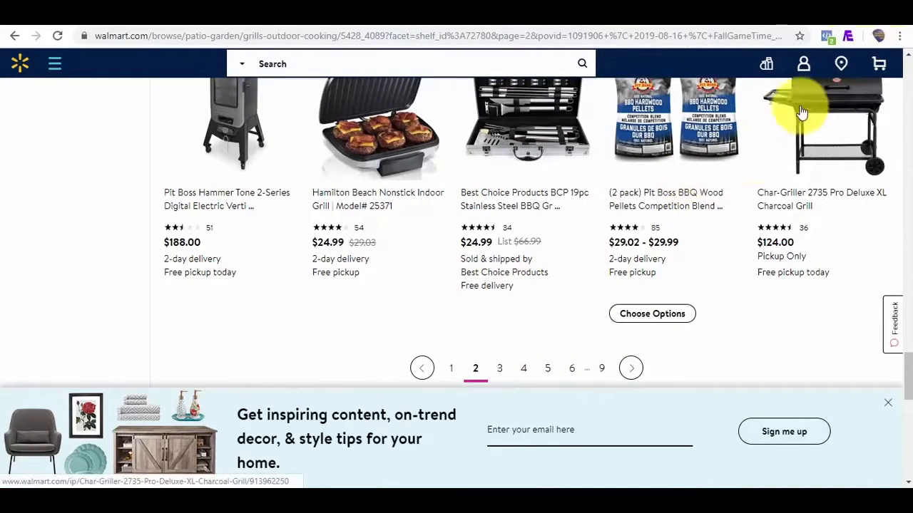
click(849, 36)
click(702, 128)
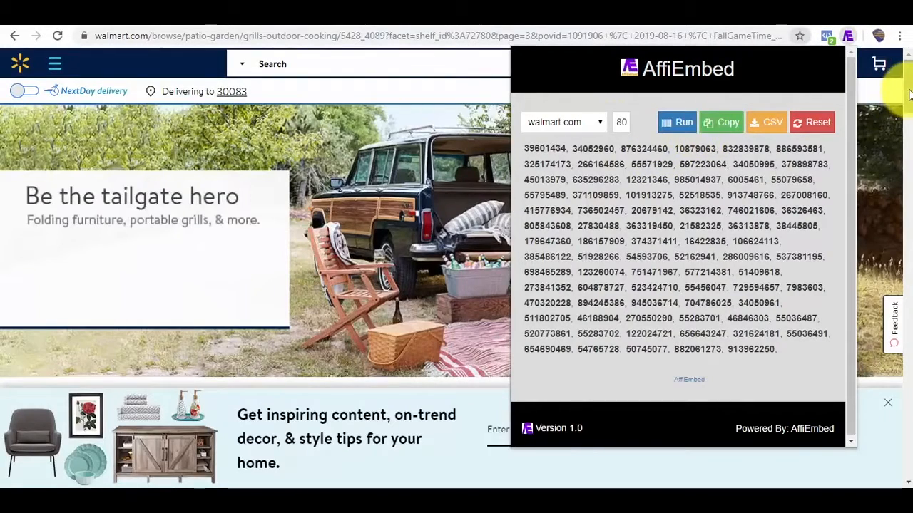
drag(907, 92, 898, 143)
click(852, 39)
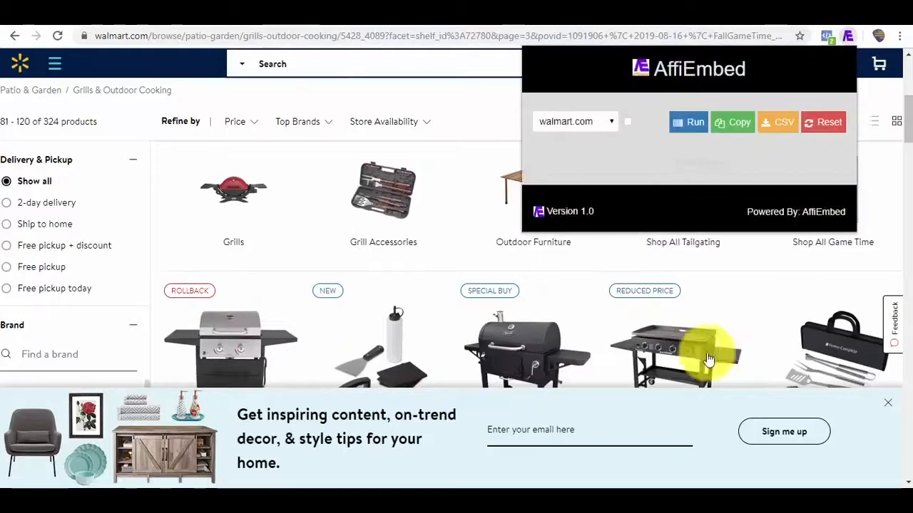
click(683, 124)
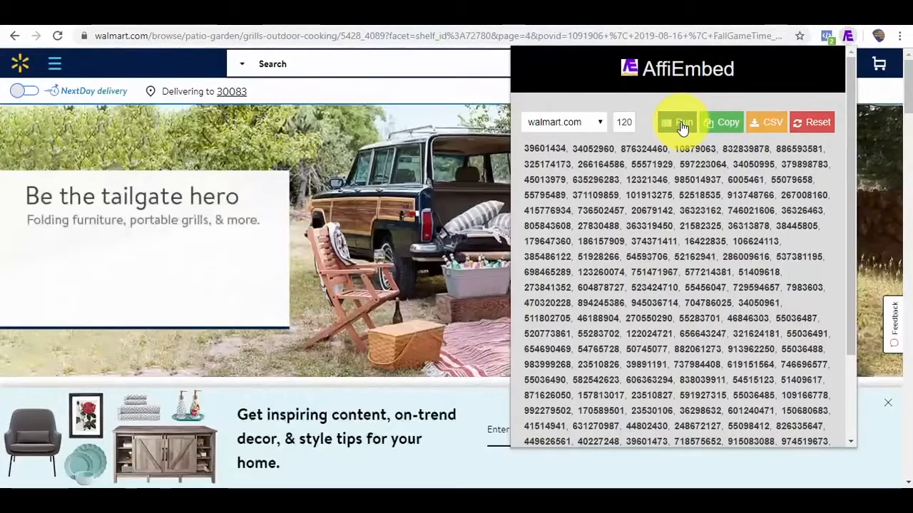
click(738, 127)
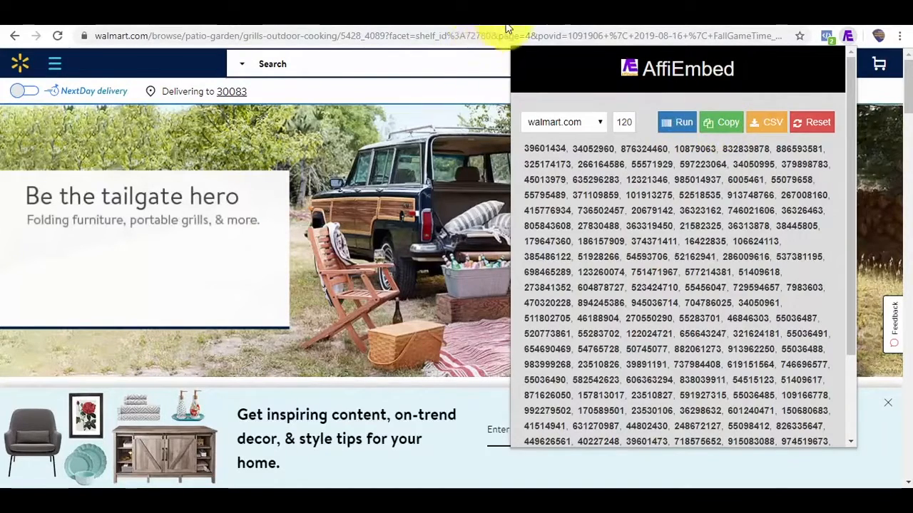
Paste the copied product IDs into the post's Walmart AffiEmbed block, search the products and review the resulting grid.
click(412, 21)
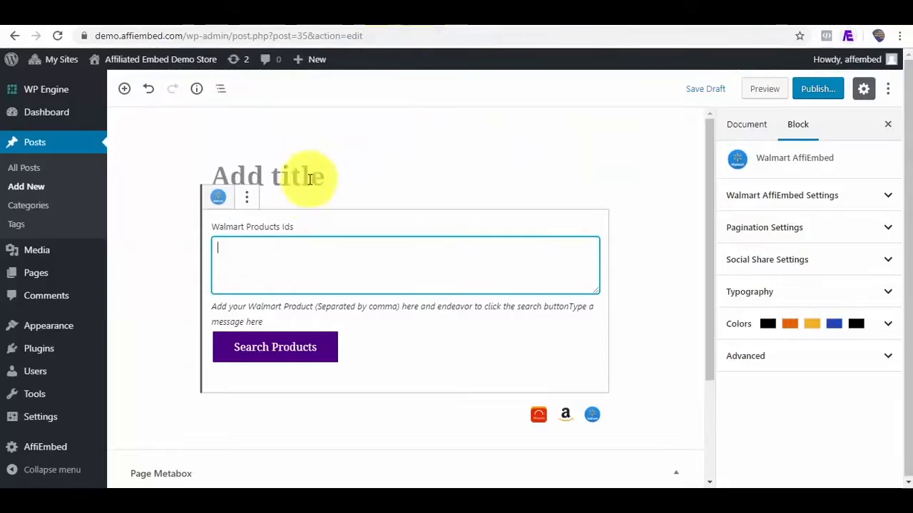
right_click(232, 260)
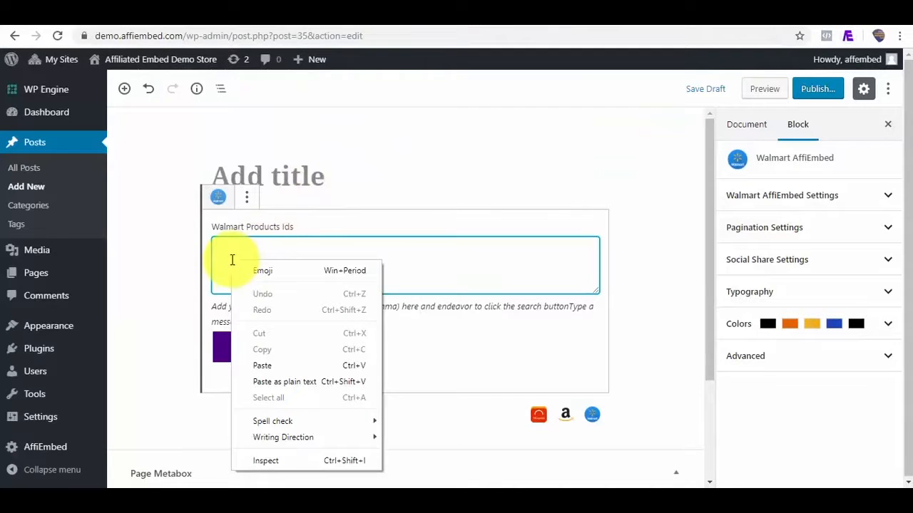
click(257, 367)
click(248, 359)
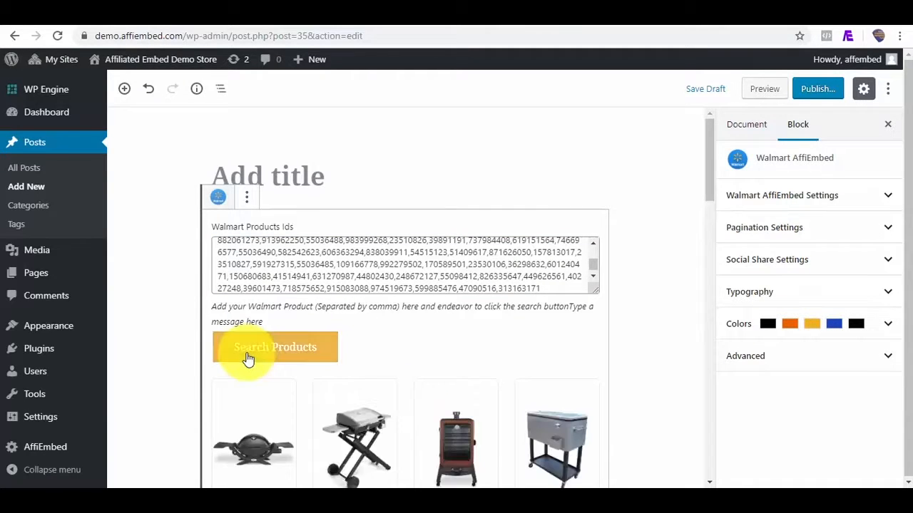
drag(711, 197, 717, 454)
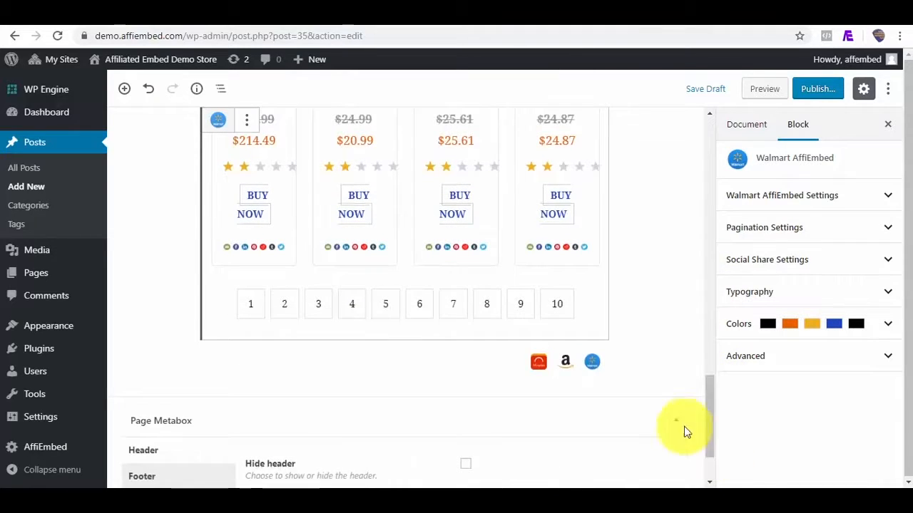
drag(711, 412, 709, 372)
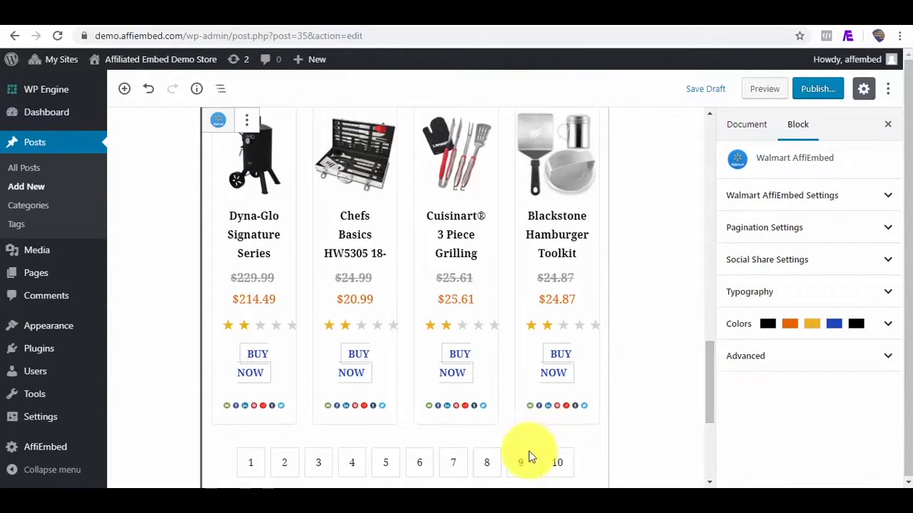
Copy the Walmart affiliate link from affiliate login.txt in Notepad into the Walmart block's DeepLink setting.
click(483, 509)
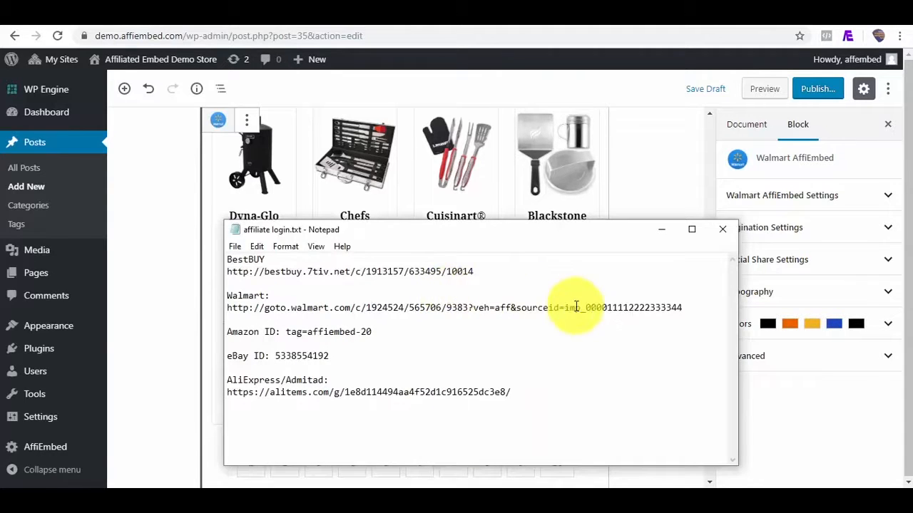
drag(684, 308, 234, 310)
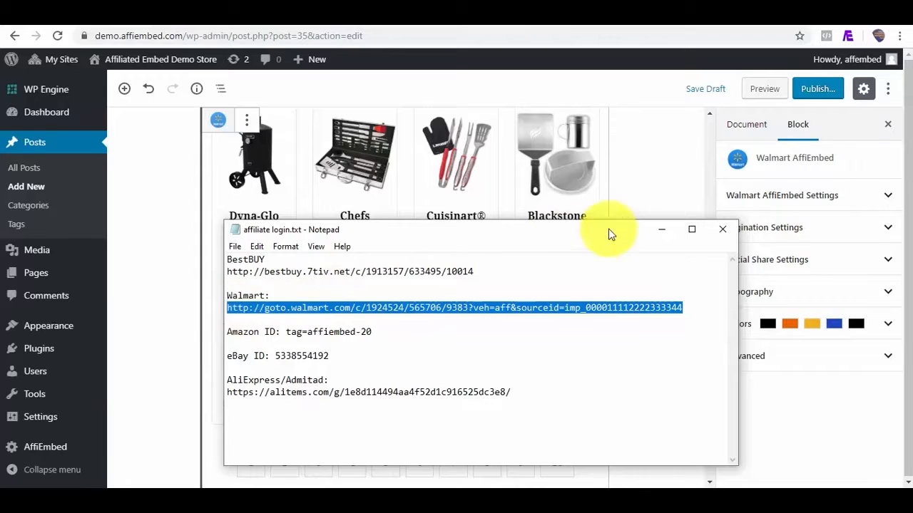
click(891, 203)
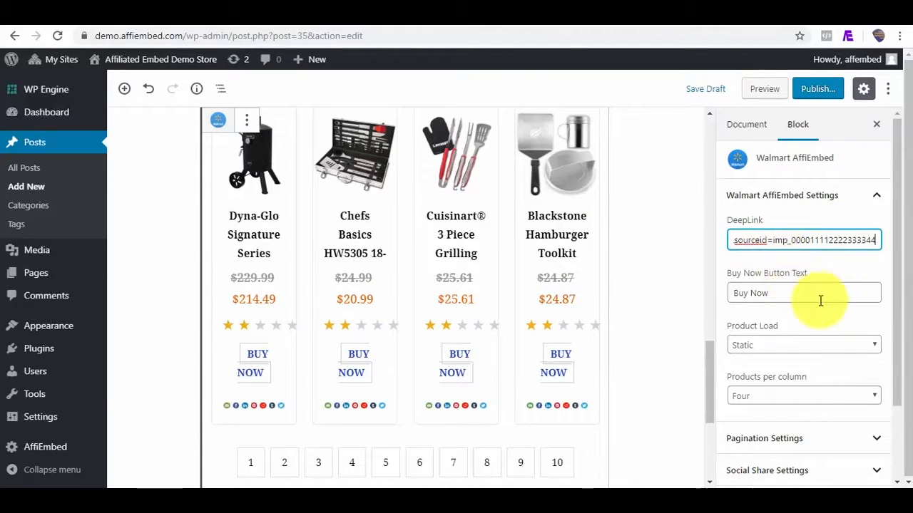
Set the Walmart block's title color to orange, price color to vivid cyan blue and button text color to red.
drag(898, 288, 877, 378)
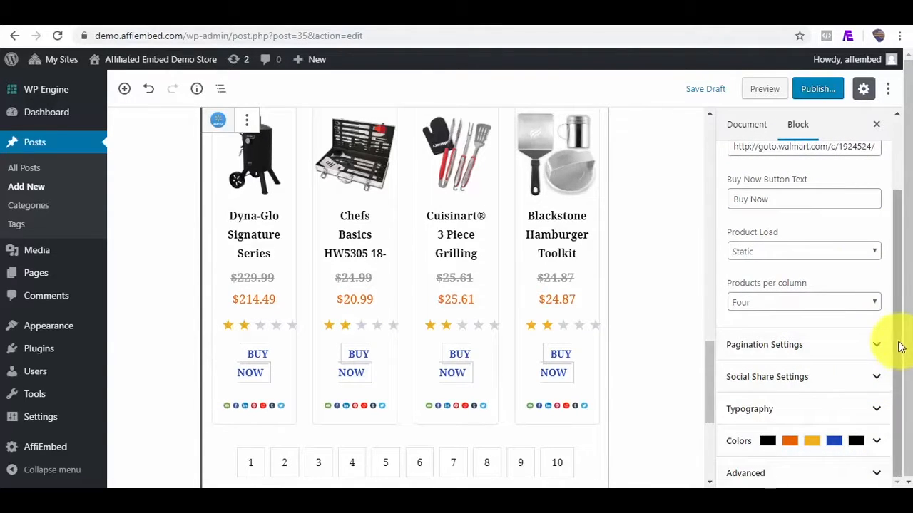
click(877, 444)
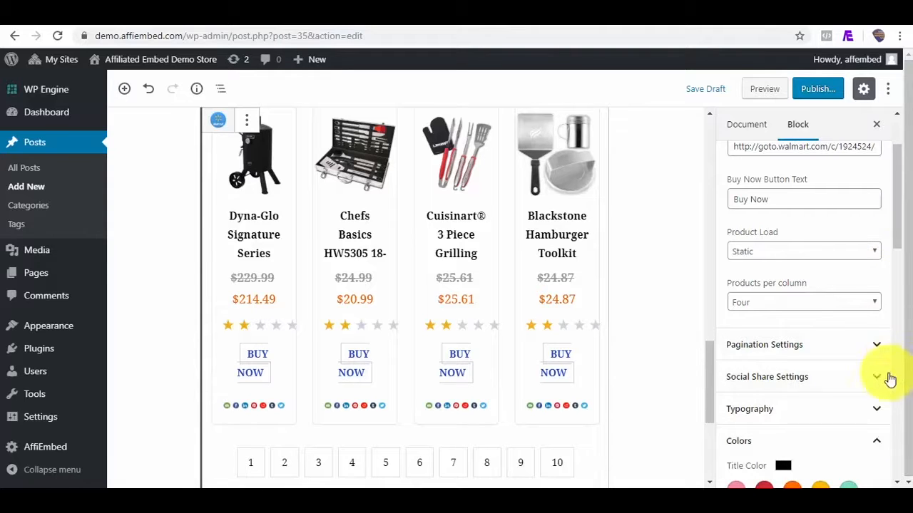
drag(897, 221, 896, 280)
click(793, 236)
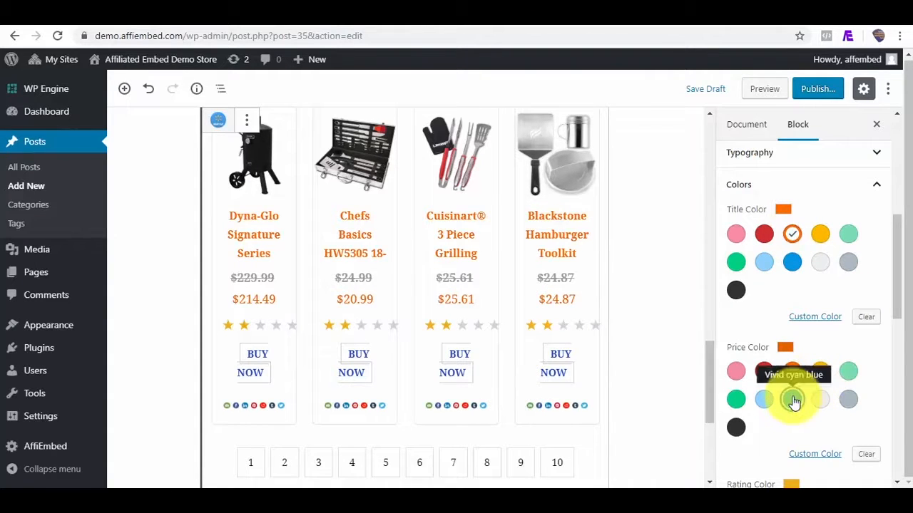
drag(898, 290, 892, 362)
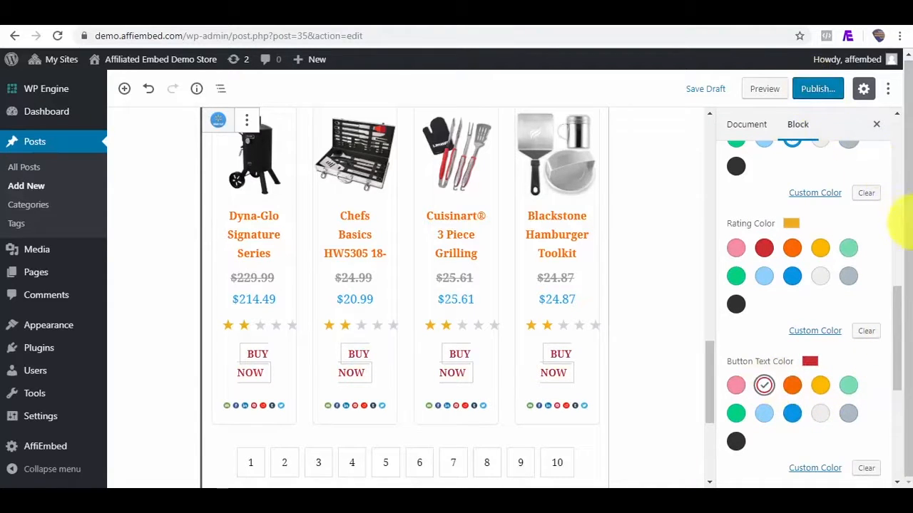
drag(898, 294, 906, 82)
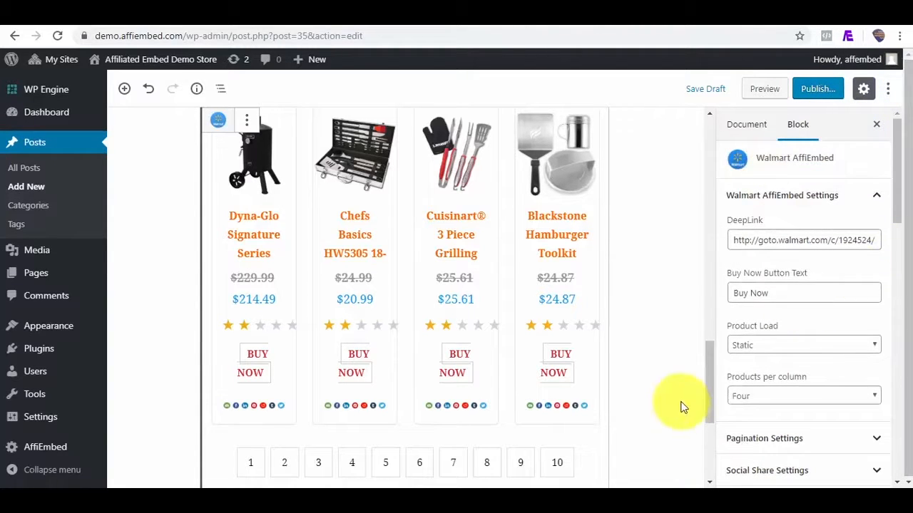
Title the post "Walmart Import" and publish it.
drag(710, 367, 696, 138)
click(322, 181)
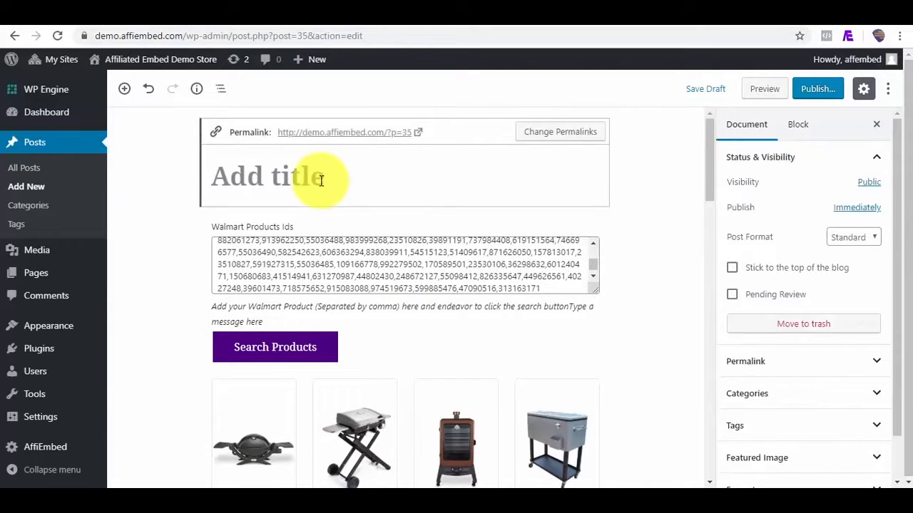
text(Walmart Import)
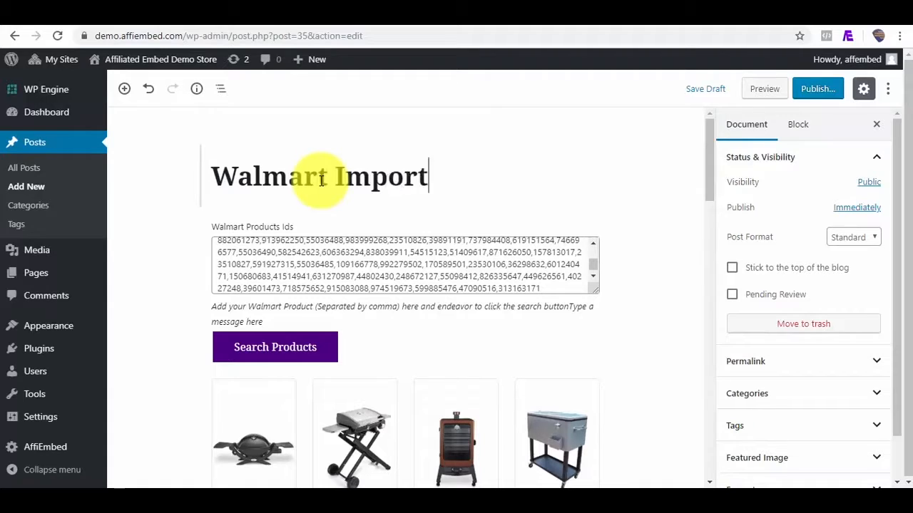
click(817, 90)
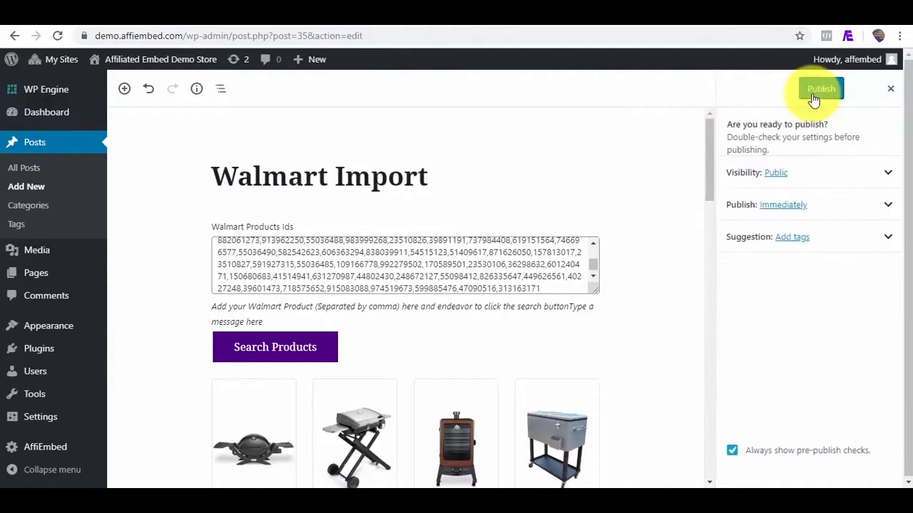
click(821, 89)
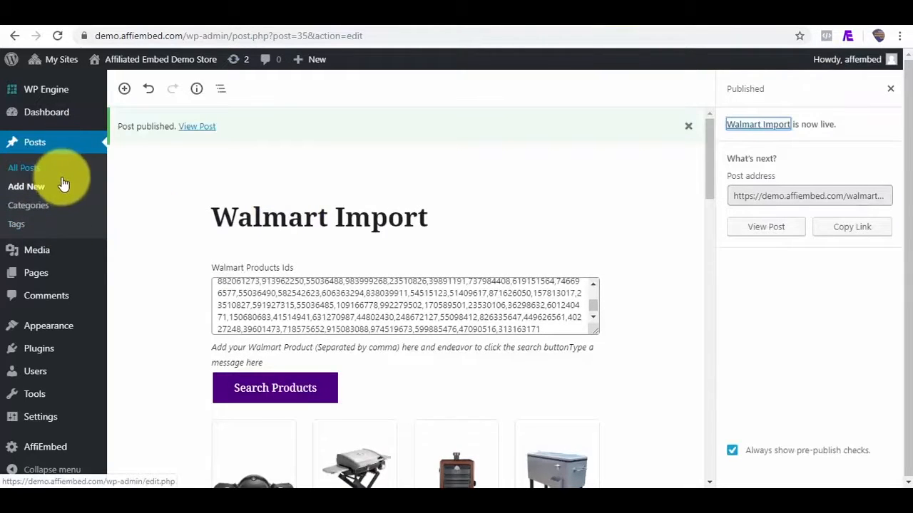
Open the published Walmart Import post in a new tab and browse to page 9 of its products.
right_click(200, 129)
click(233, 140)
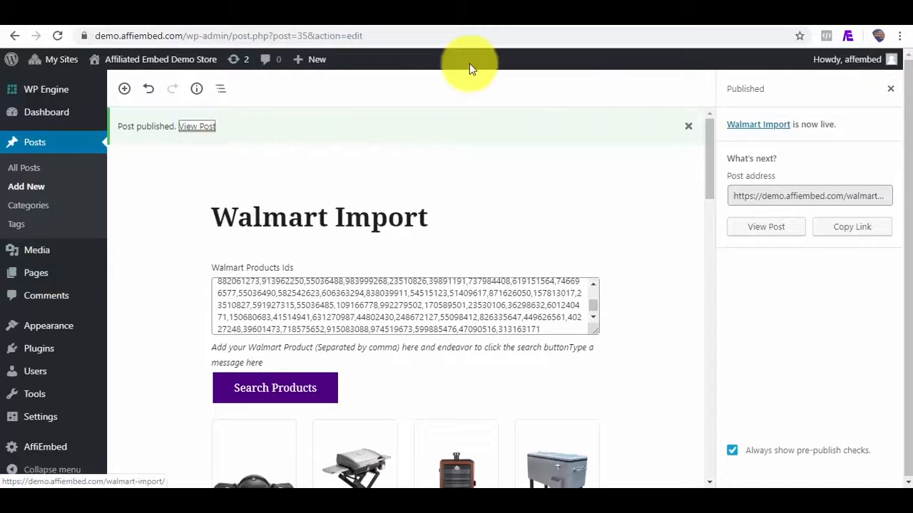
click(442, 30)
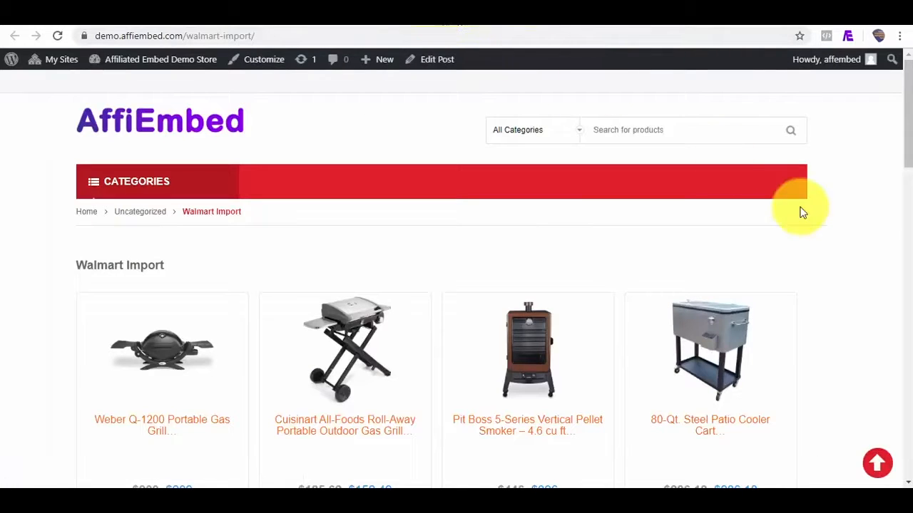
scroll(900, 143, down, 1)
drag(902, 149, 902, 346)
click(570, 456)
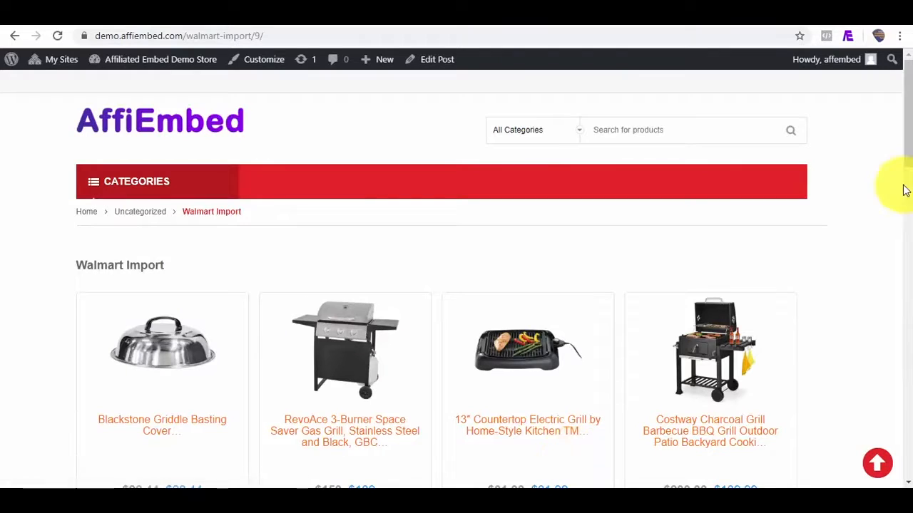
drag(905, 118, 898, 179)
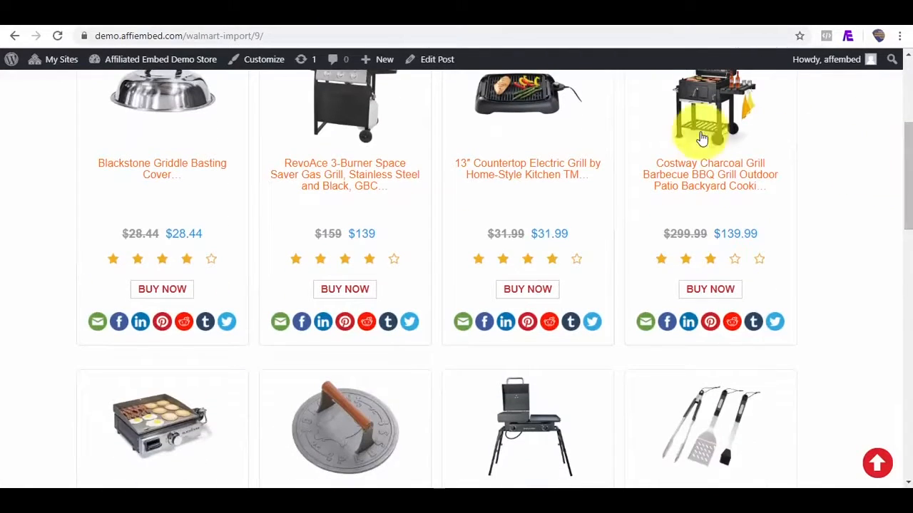
Follow the Costway Charcoal Grill product link to Walmart and examine the page address for the affiliate ID, highlighting it.
click(698, 184)
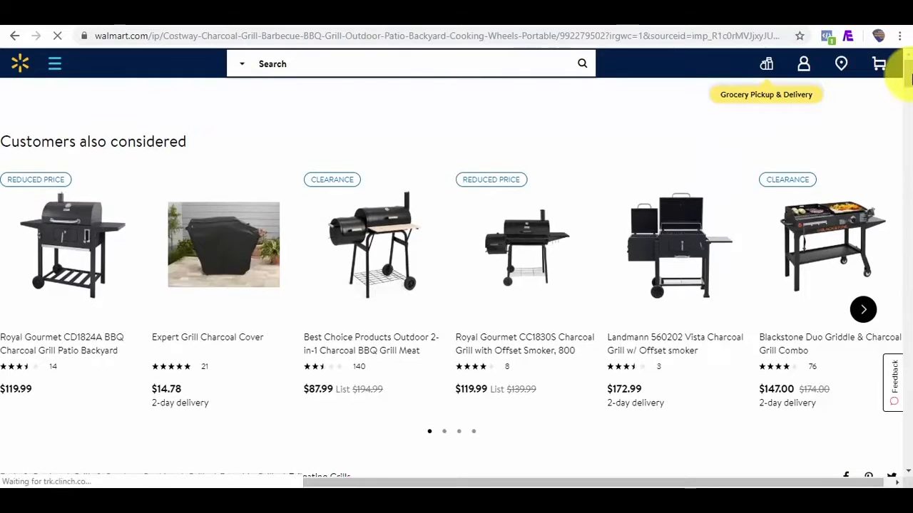
scroll(907, 79, down, 5)
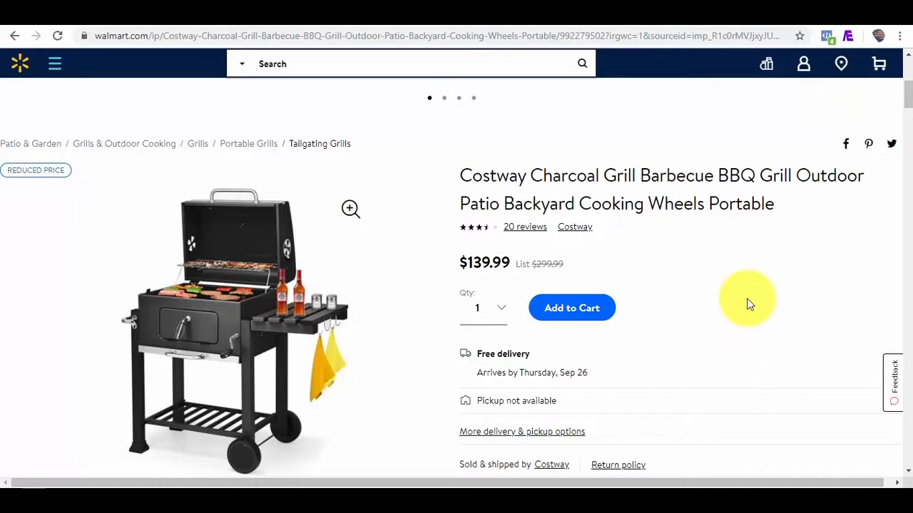
click(708, 36)
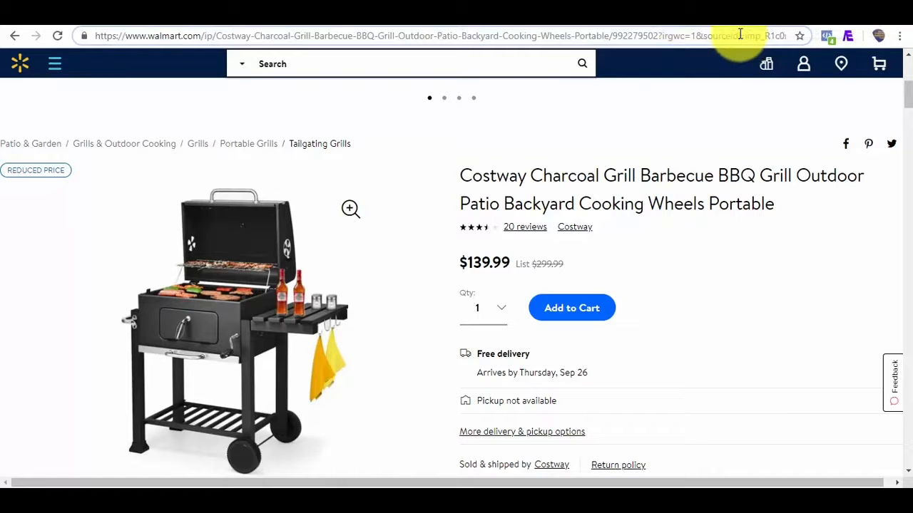
key(Right)
key(Right)
key(Right)
key(Right)
key(Right)
key(Right)
key(Right)
key(Right)
key(Right)
key(Right)
key(Right)
key(Right)
key(Right)
key(Right)
key(Right)
key(Right)
key(Right)
key(Right)
key(Right)
key(Right)
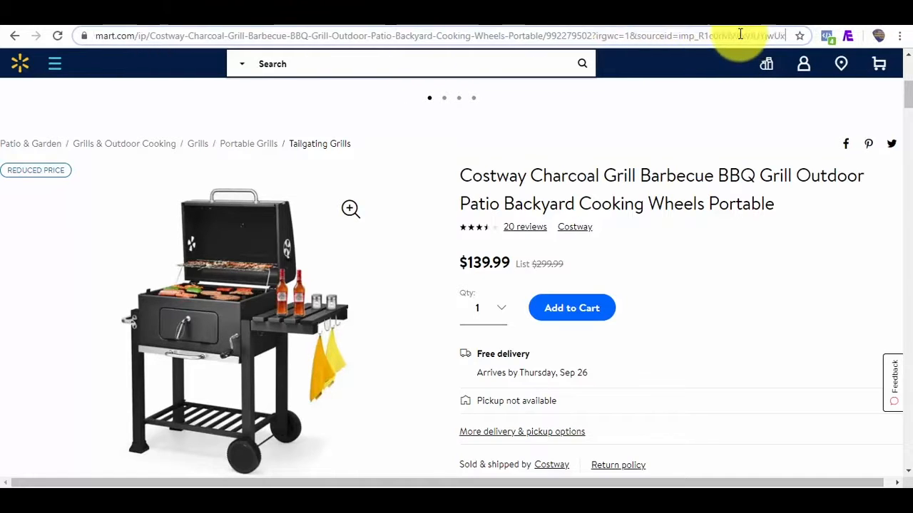
key(Right)
key(Right)
key(Right)
key(Right)
key(Right)
key(Right)
key(Right)
key(Right)
key(Right)
key(Right)
key(Right)
key(Right)
key(Right)
key(Right)
key(Right)
key(Right)
key(Right)
key(Right)
key(Right)
key(Right)
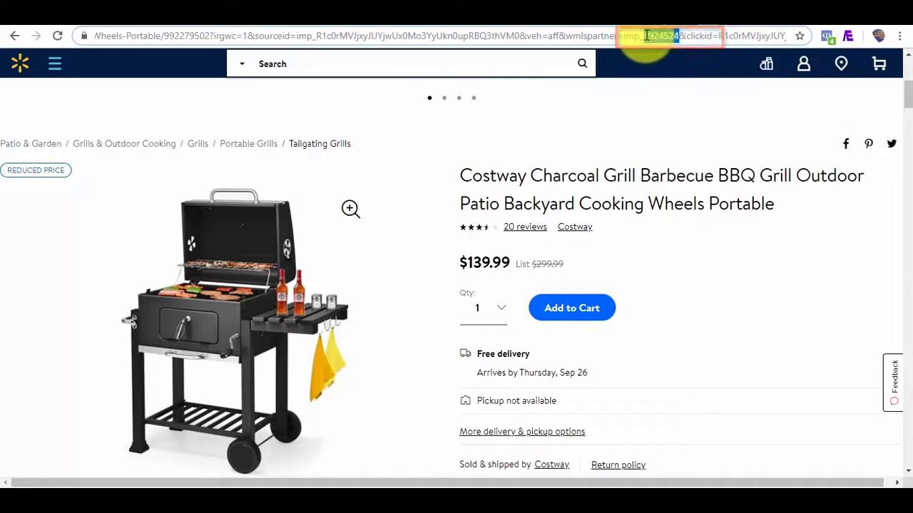
drag(646, 36, 643, 36)
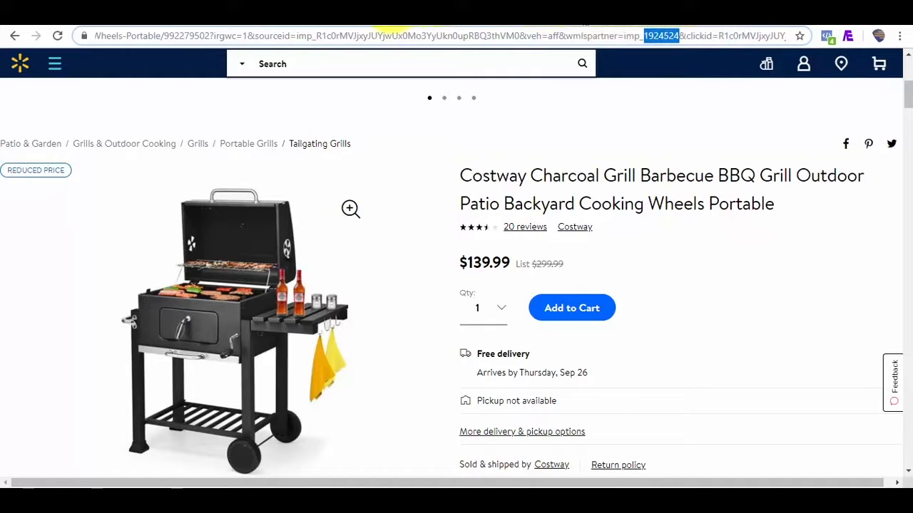
Return to the Walmart Import post editor and show the Walmart block's DeepLink setting to compare its affiliate ID.
click(390, 17)
click(891, 92)
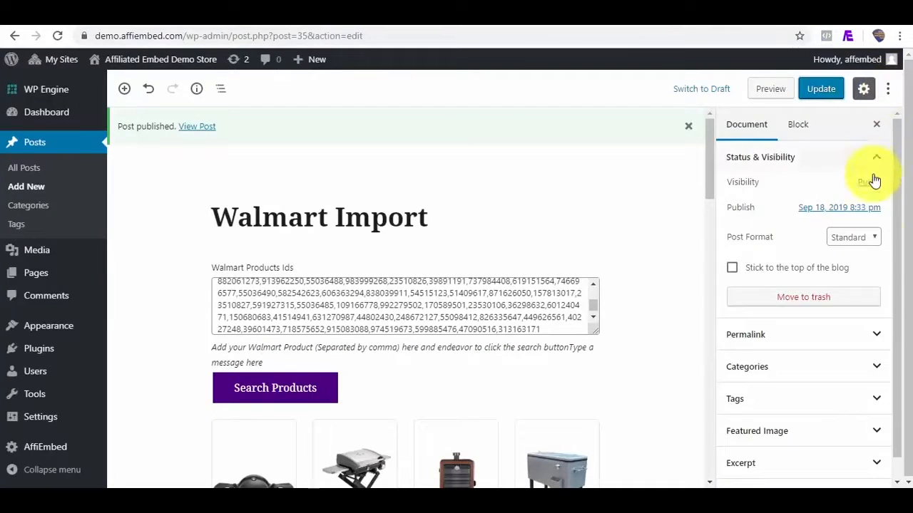
click(569, 277)
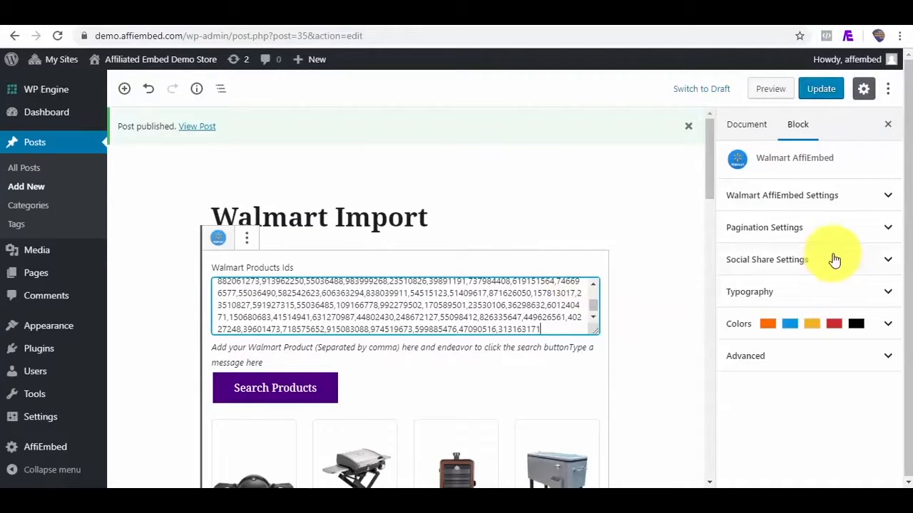
click(888, 195)
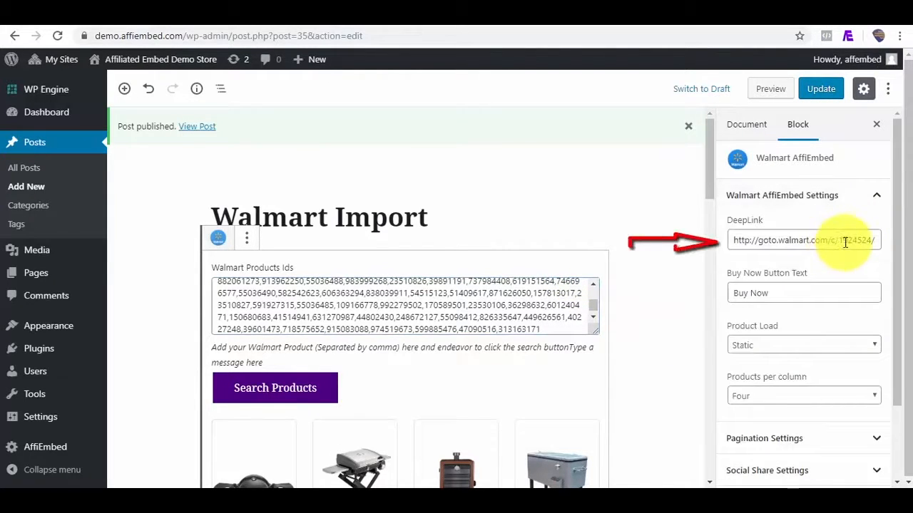